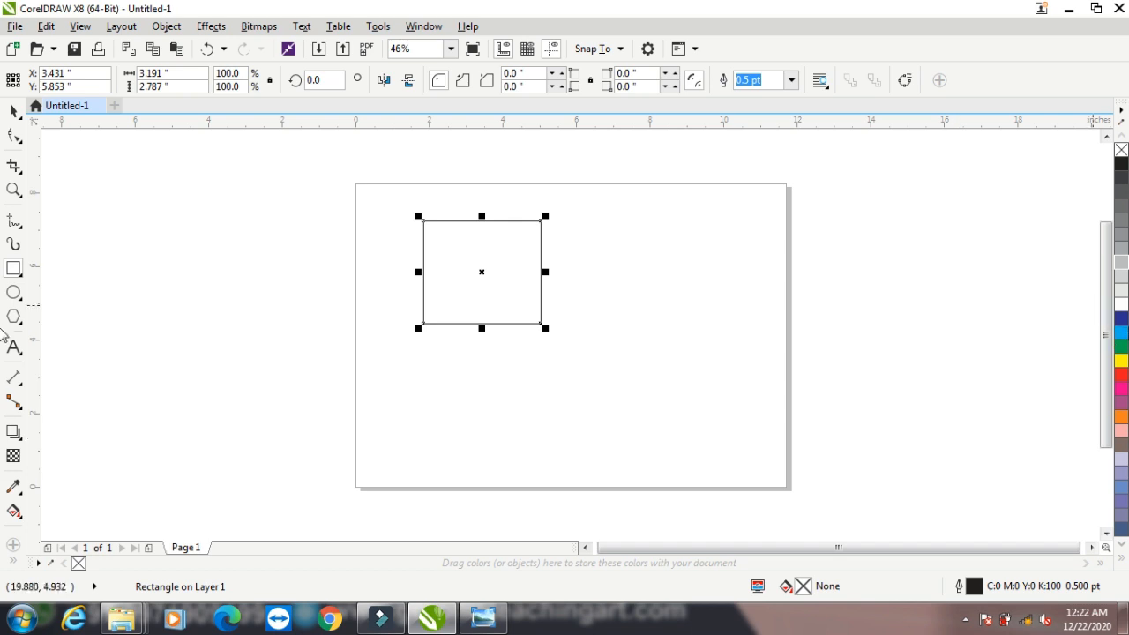
Fill the rectangle with cyan (C100 M0 Y0 K0) and add a short name in capitals as artistic text beside it.
click(1122, 334)
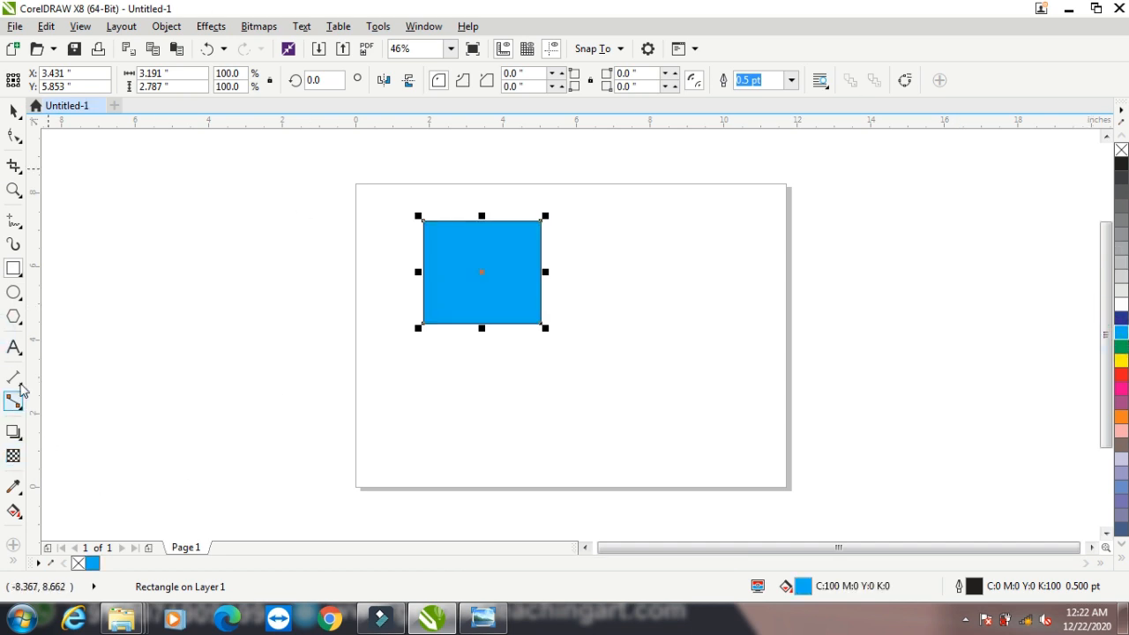
click(13, 348)
click(624, 249)
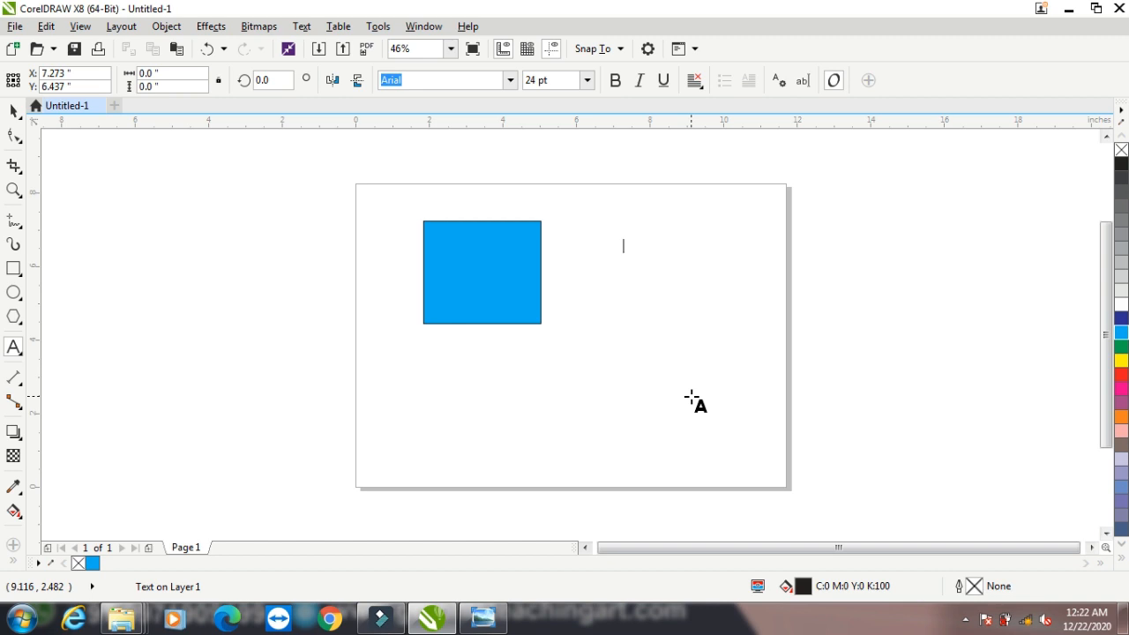
text(ASHU)
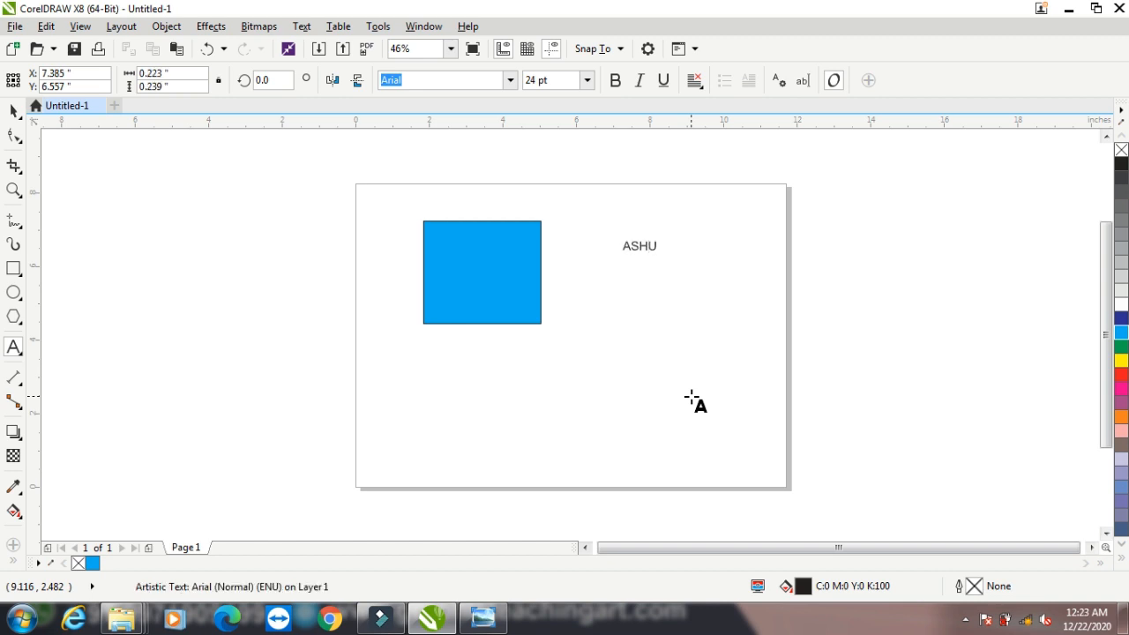
Enlarge the name text to about 102.5 pt and place a duplicate of it beyond the page's right edge.
click(13, 110)
drag(663, 259, 778, 346)
drag(697, 269, 942, 291)
Apply a drop shadow to the blue rectangle and offset it about -1.12 inches horizontally and 0.787 inches vertically.
click(458, 273)
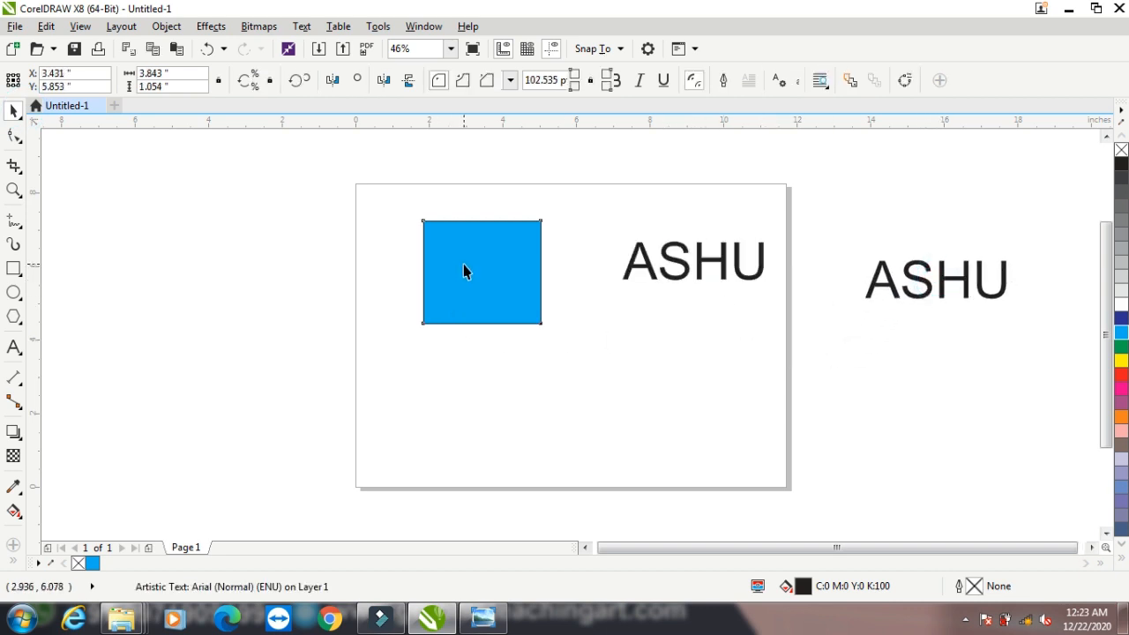
click(13, 432)
click(53, 431)
drag(494, 272, 552, 262)
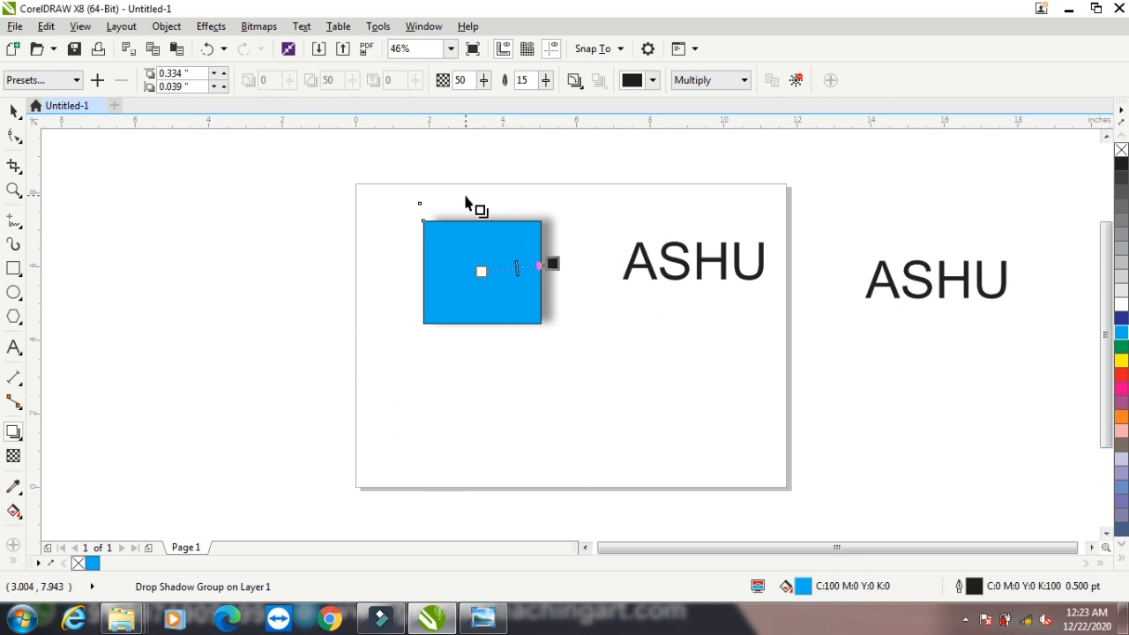
drag(552, 263, 381, 201)
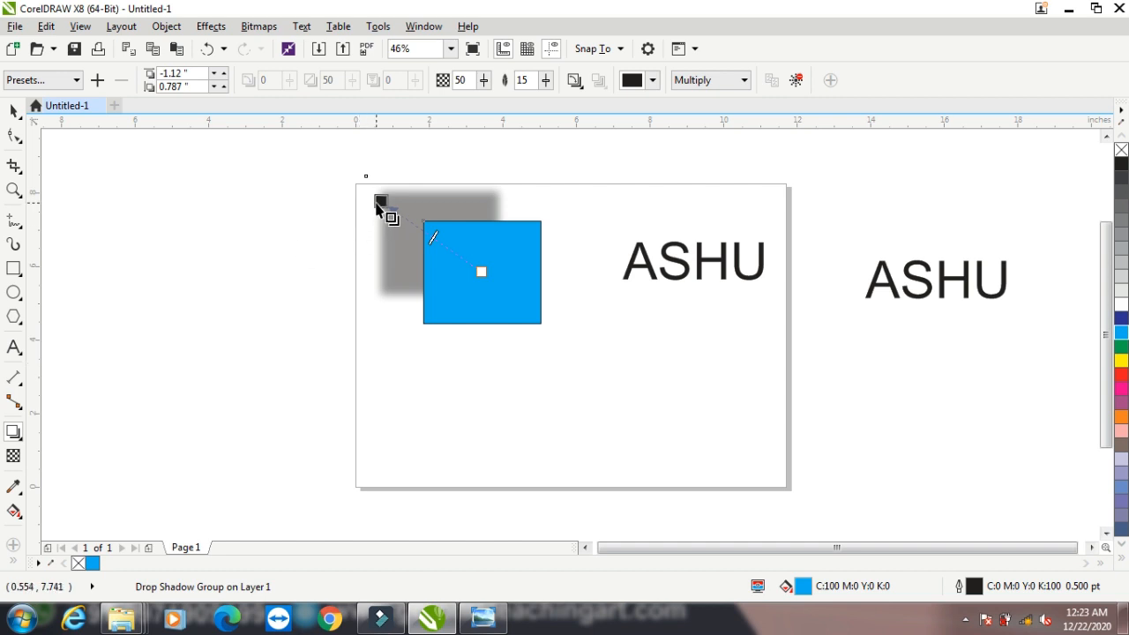
Set the rectangle's shadow opacity to 32 and its feathering to 41.
click(479, 86)
drag(480, 99, 469, 100)
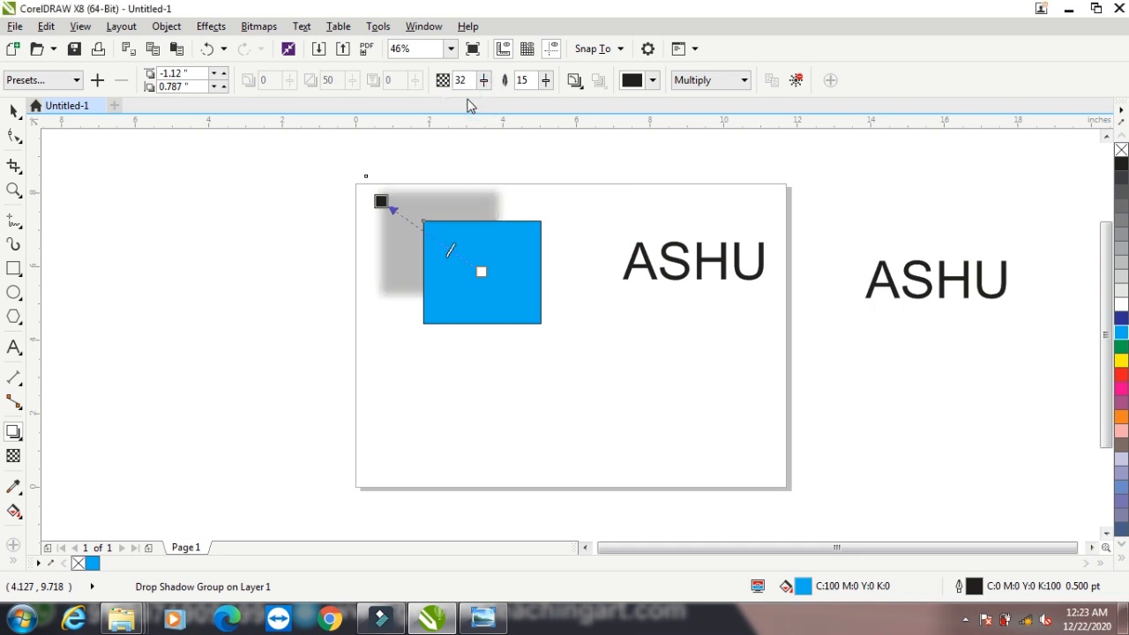
click(545, 80)
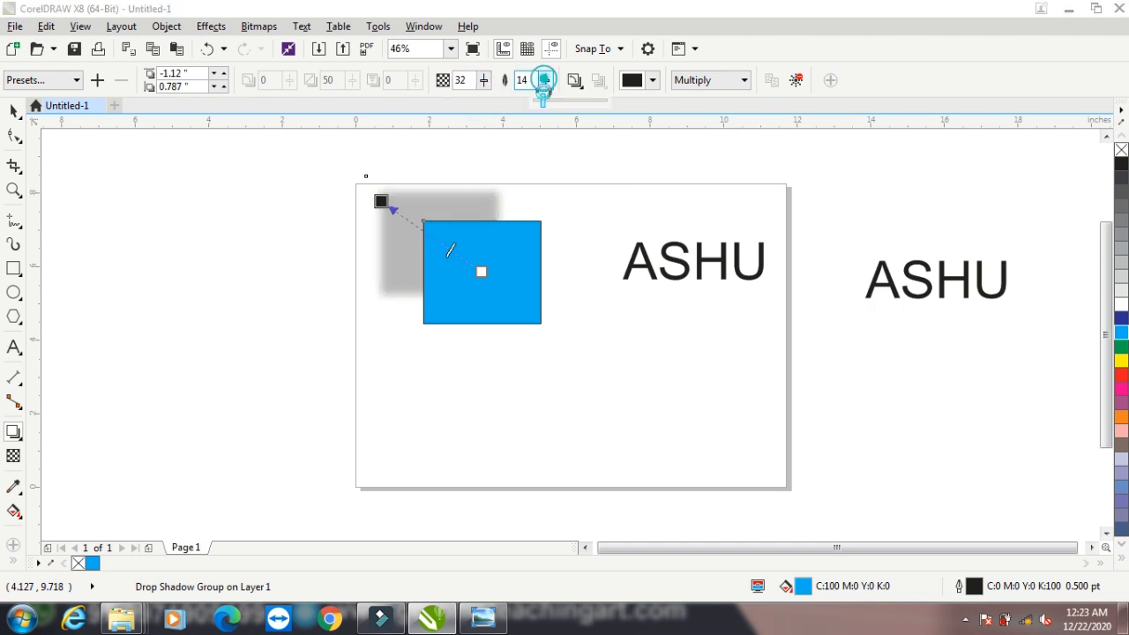
drag(537, 100, 558, 108)
click(545, 80)
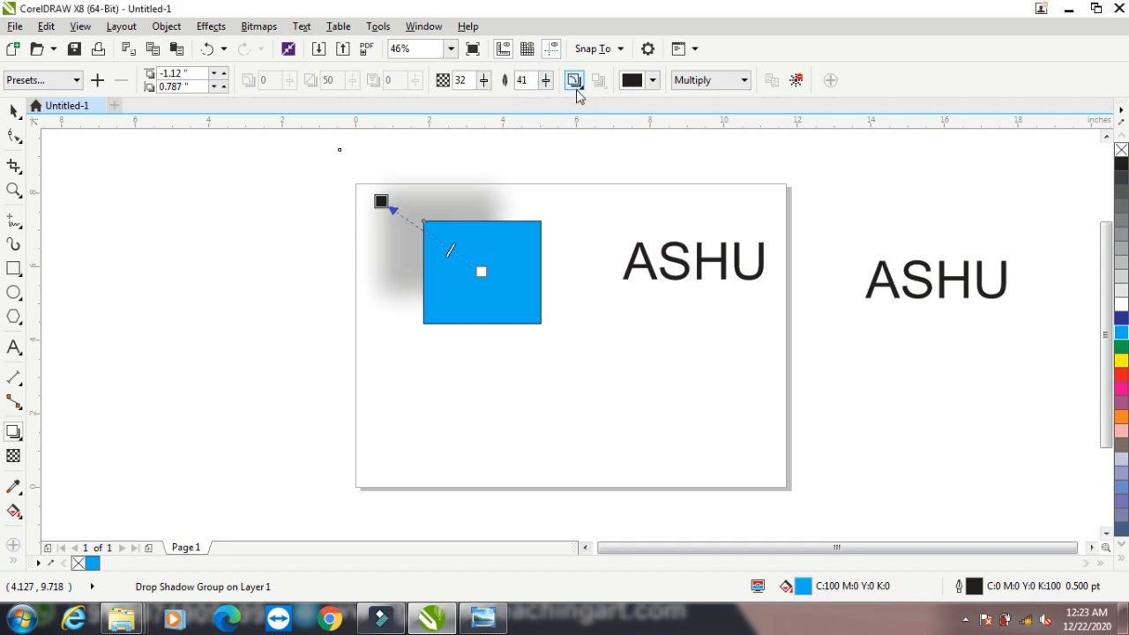
Try the shadow's Gaussian Blur, Inside, Middle and Outside feathering directions, finishing with Average.
click(574, 80)
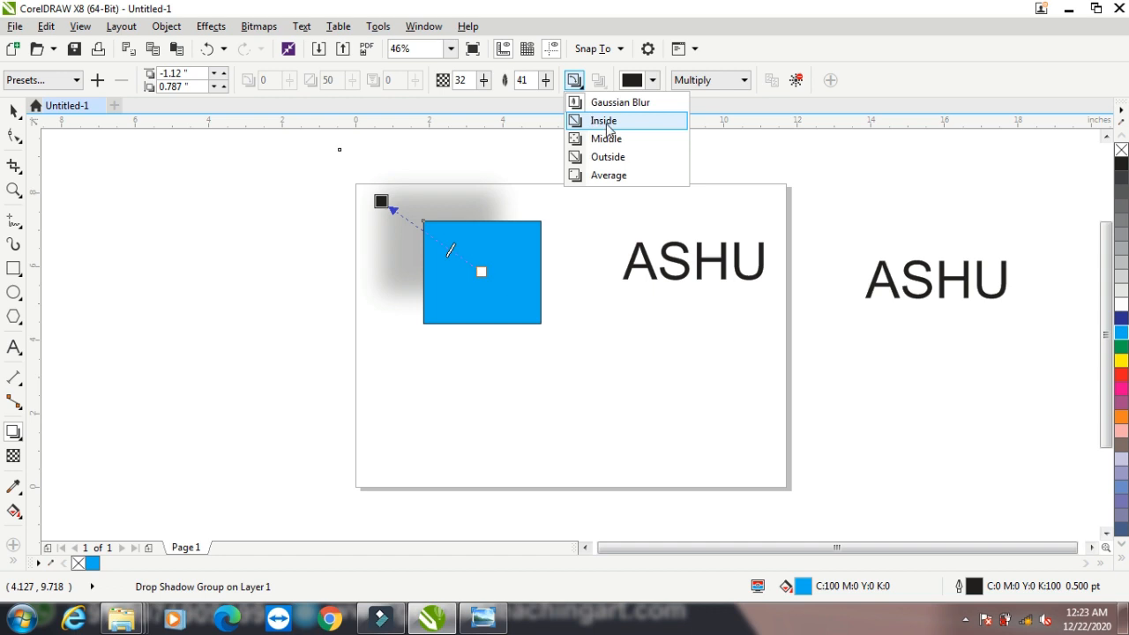
click(582, 98)
click(574, 80)
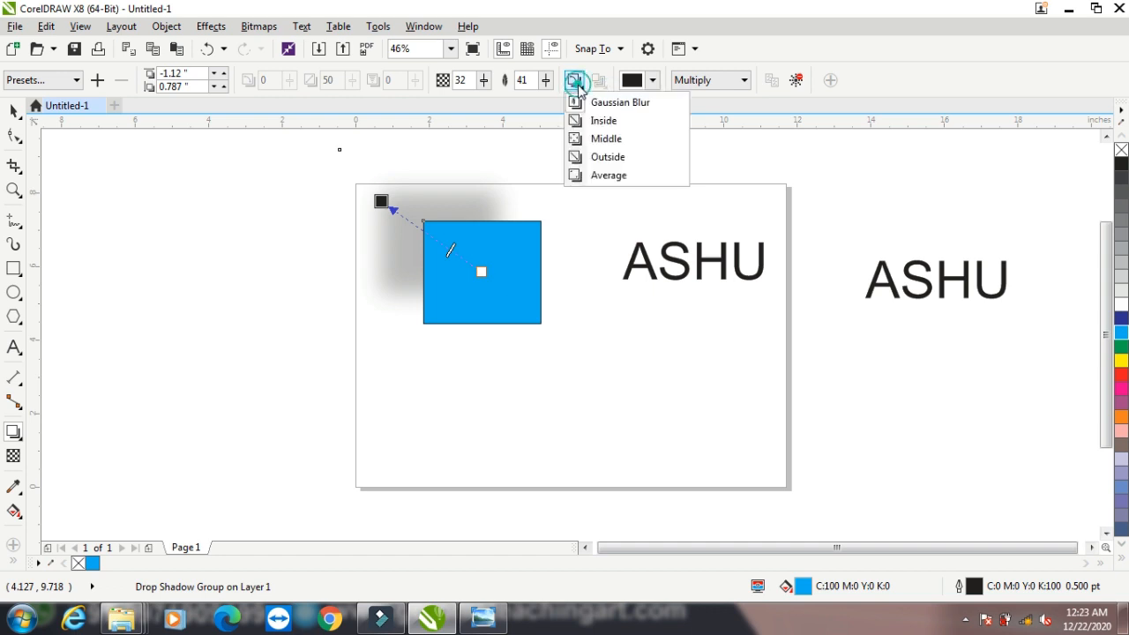
click(589, 118)
click(574, 81)
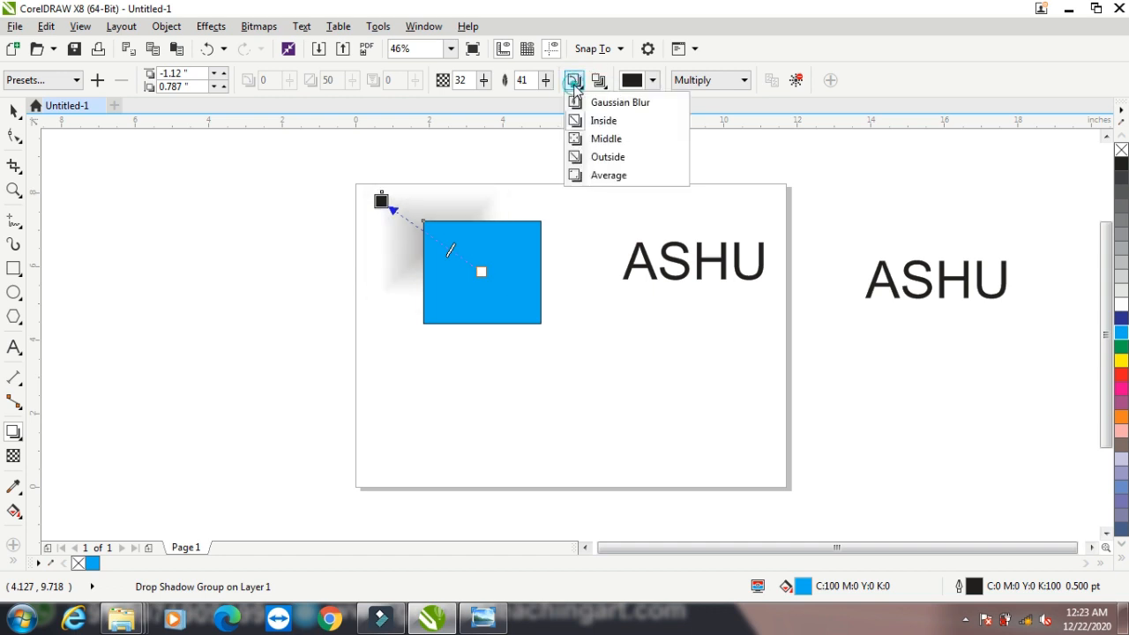
click(587, 140)
click(574, 80)
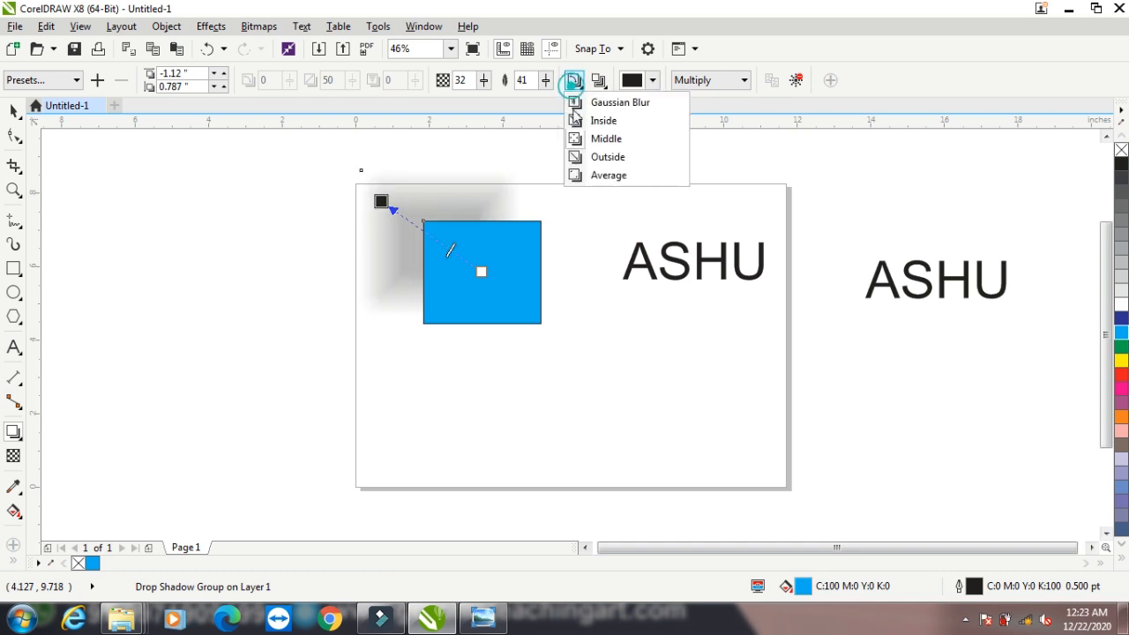
click(578, 157)
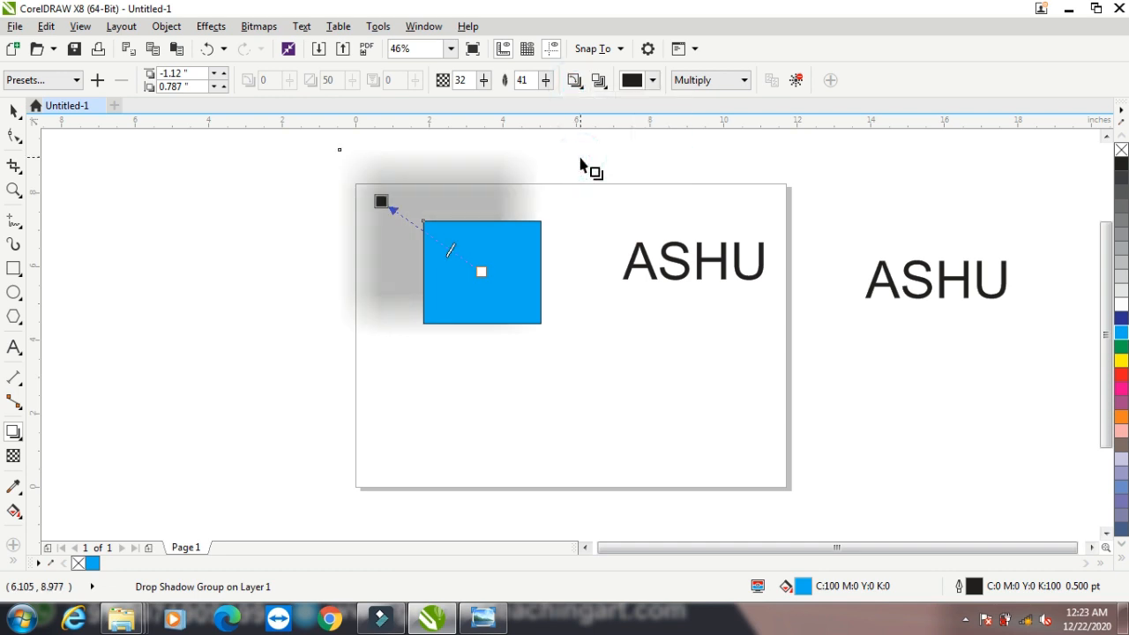
click(574, 81)
click(585, 175)
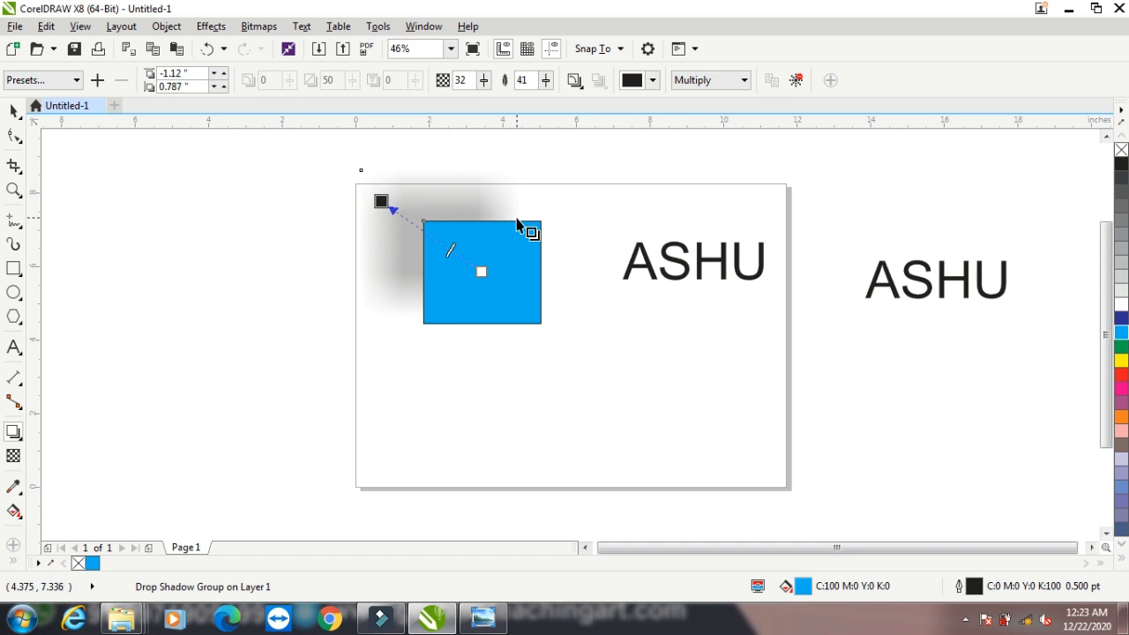
Set the shadow's merge mode to Normal and its color to pinkish red (C2 M100 Y49 K0).
click(697, 80)
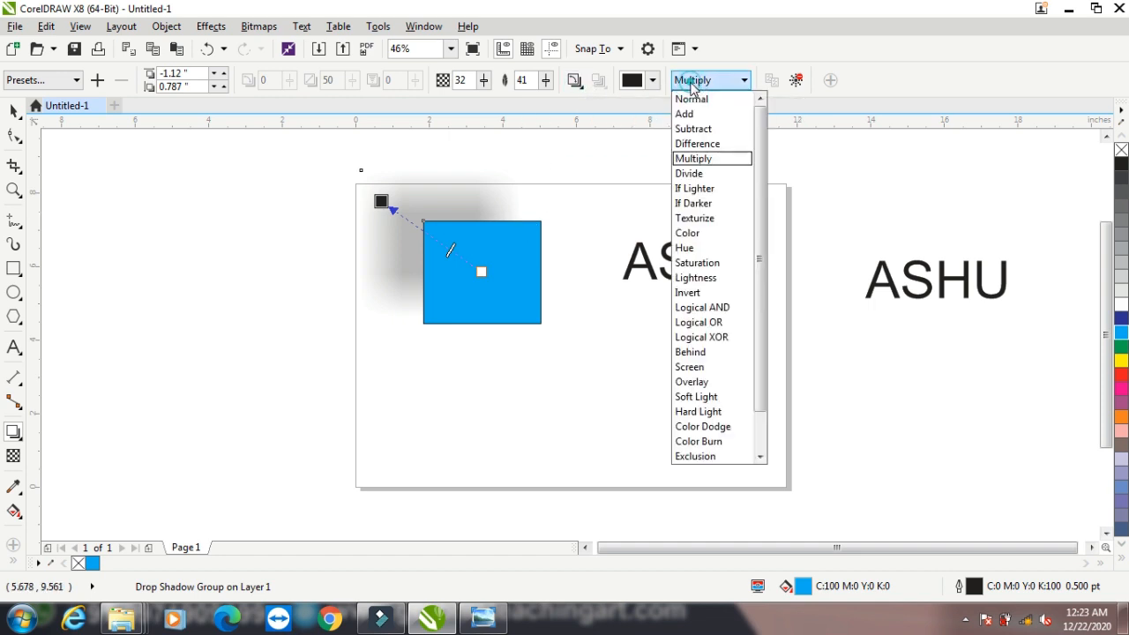
click(691, 95)
click(652, 80)
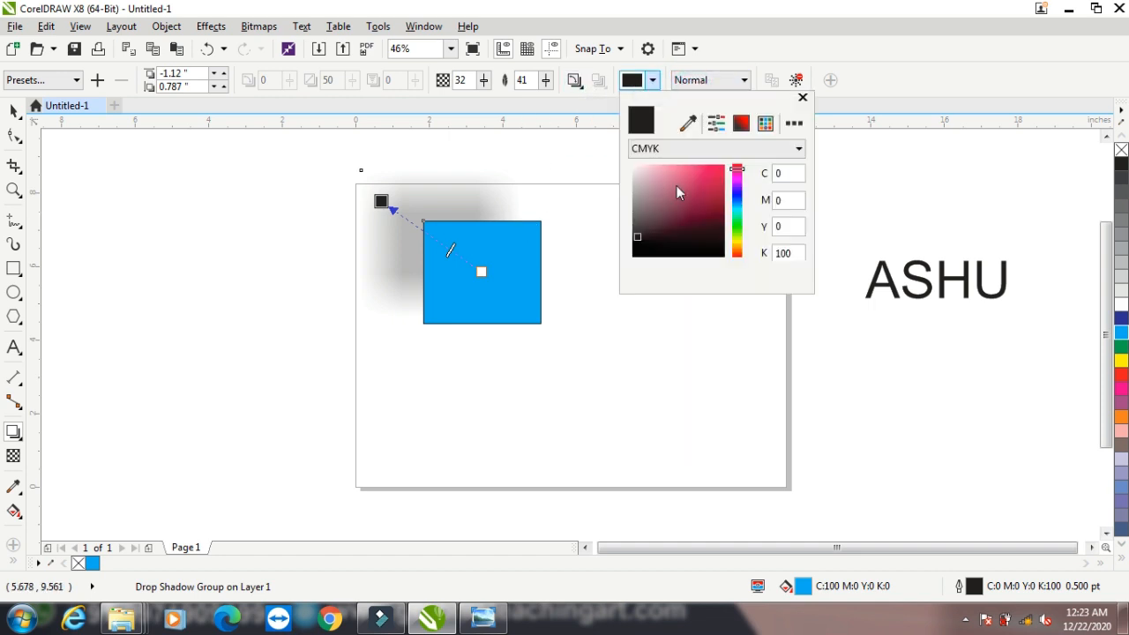
click(715, 175)
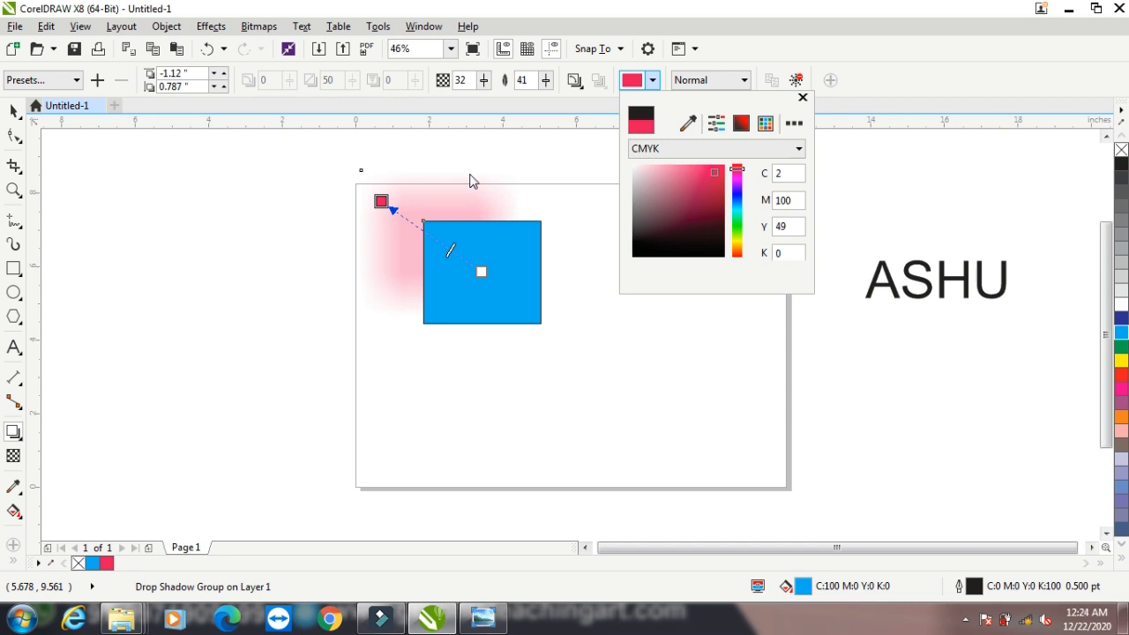
Try the Color merge mode on the shadow and return it to Normal.
click(709, 78)
click(710, 80)
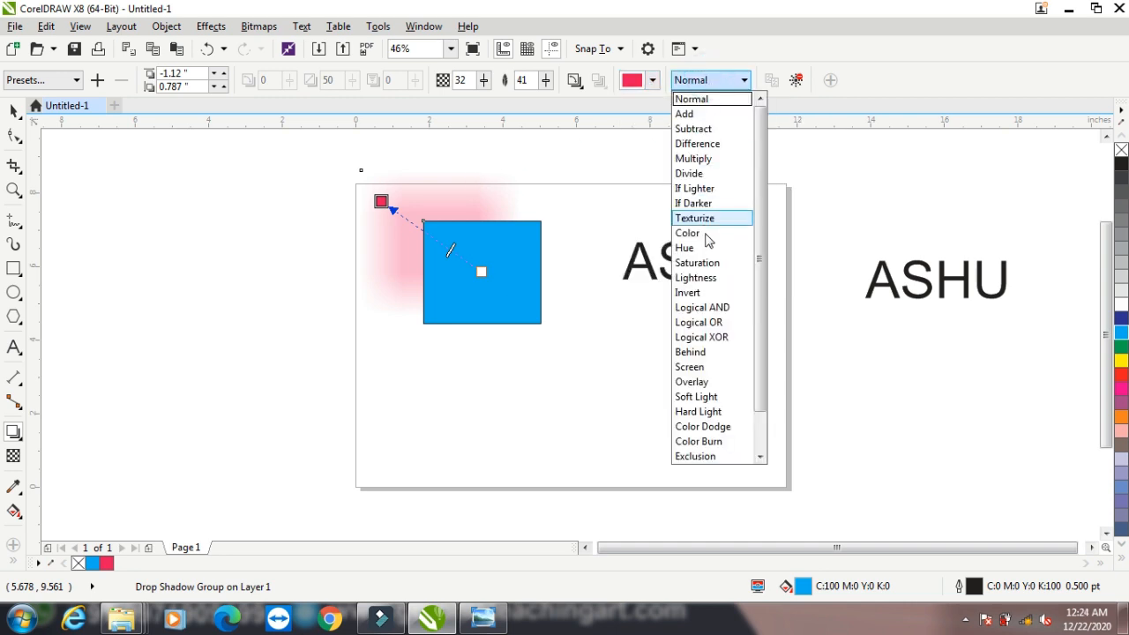
click(706, 233)
click(696, 84)
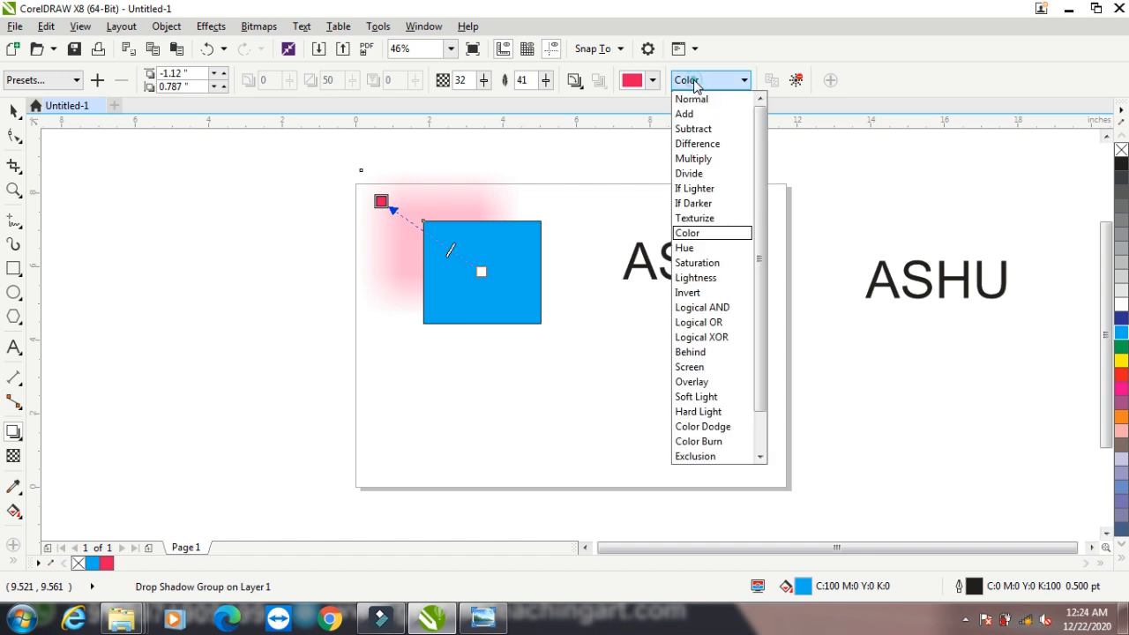
click(693, 99)
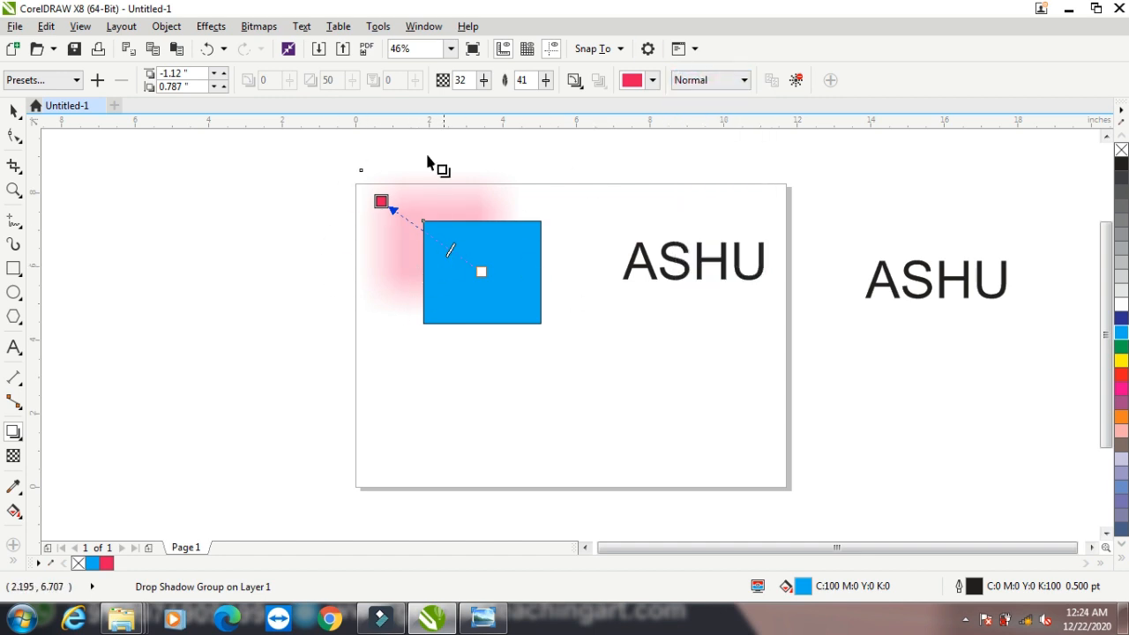
Apply the Perspective Top Right shadow preset to the rectangle and clear the drop shadow.
click(42, 80)
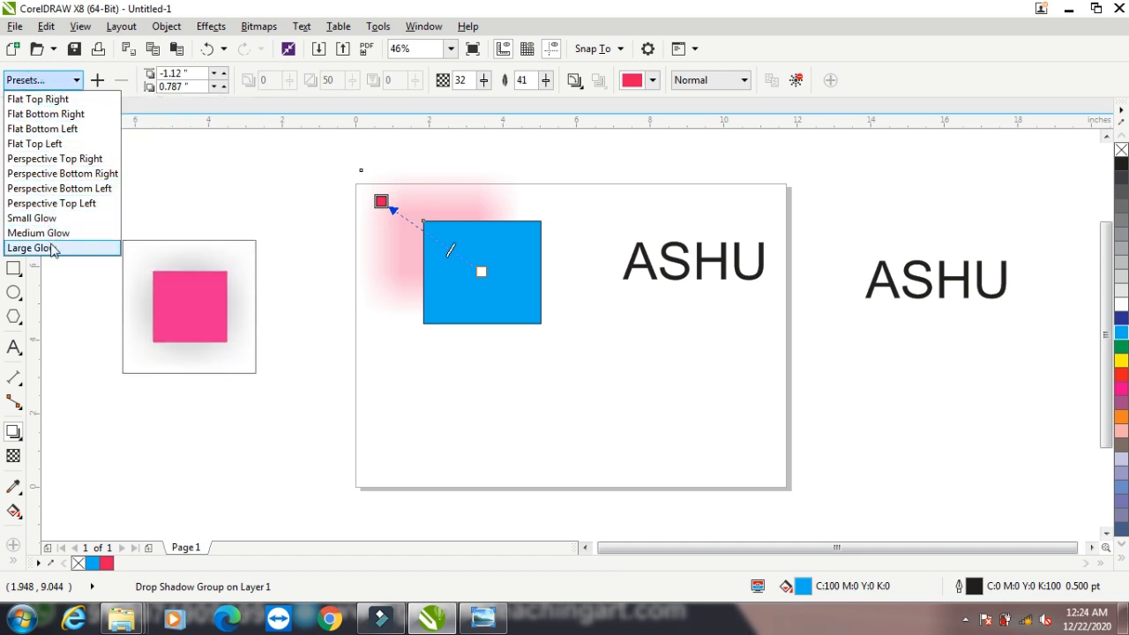
click(54, 159)
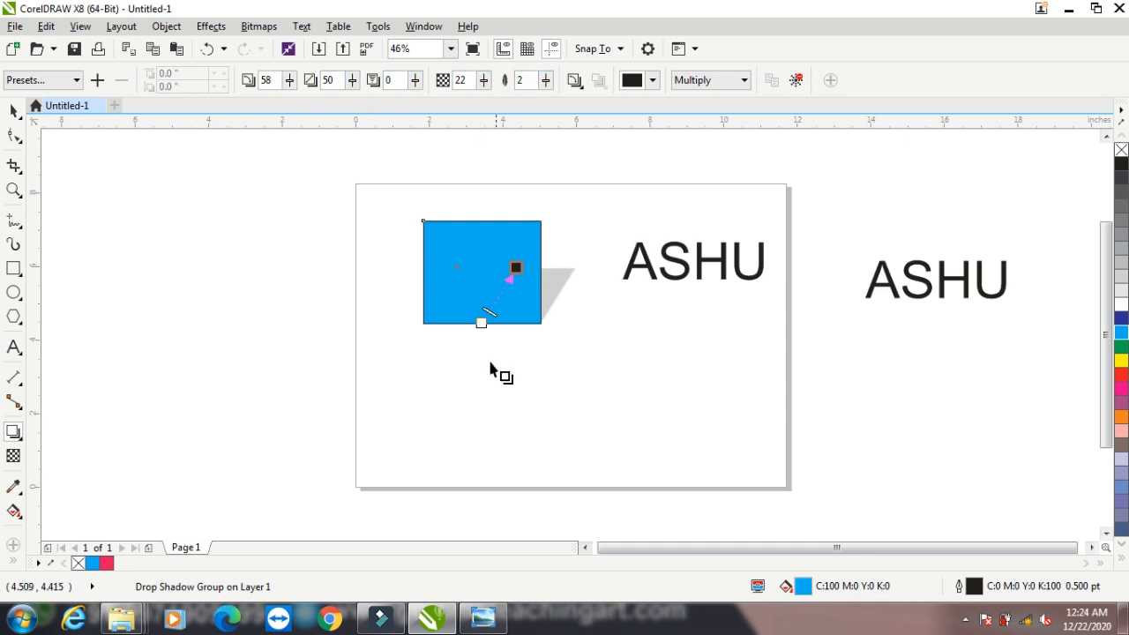
click(796, 80)
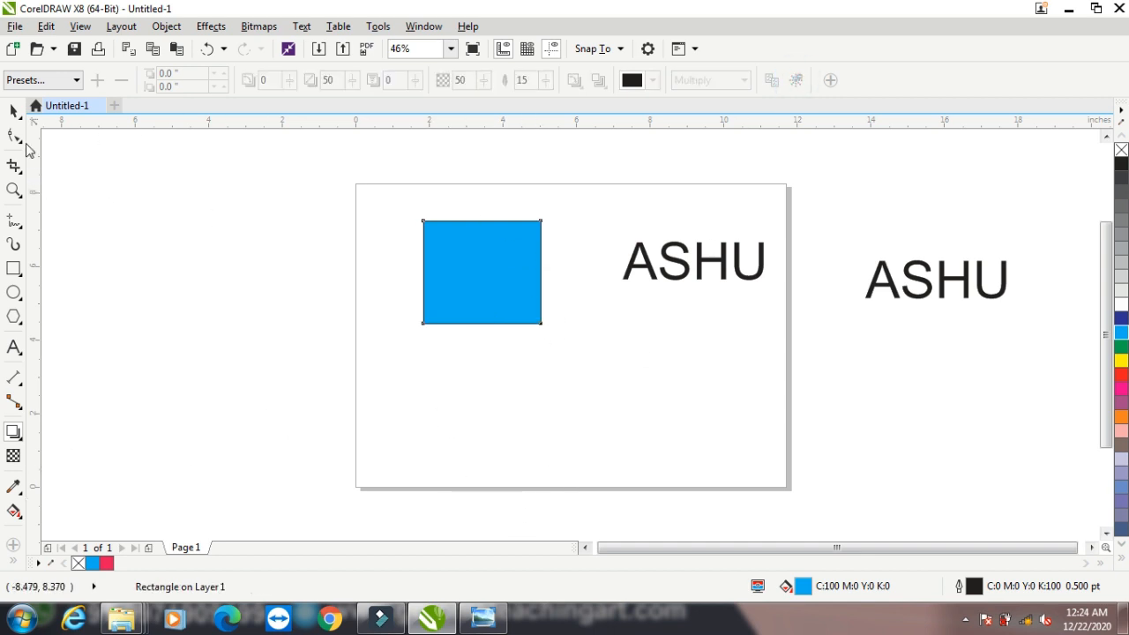
Apply a centred drop shadow with opacity 50 and feathering 15 to the blue rectangle and move it off the page's left side.
click(12, 113)
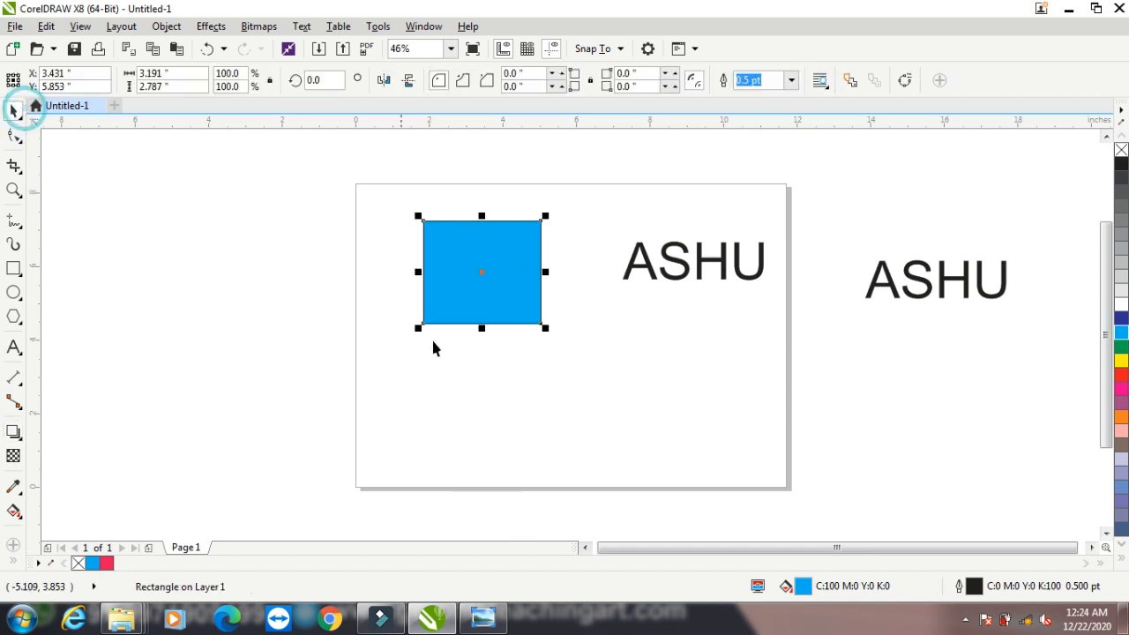
click(13, 433)
drag(481, 271, 532, 253)
click(11, 110)
drag(491, 302, 145, 328)
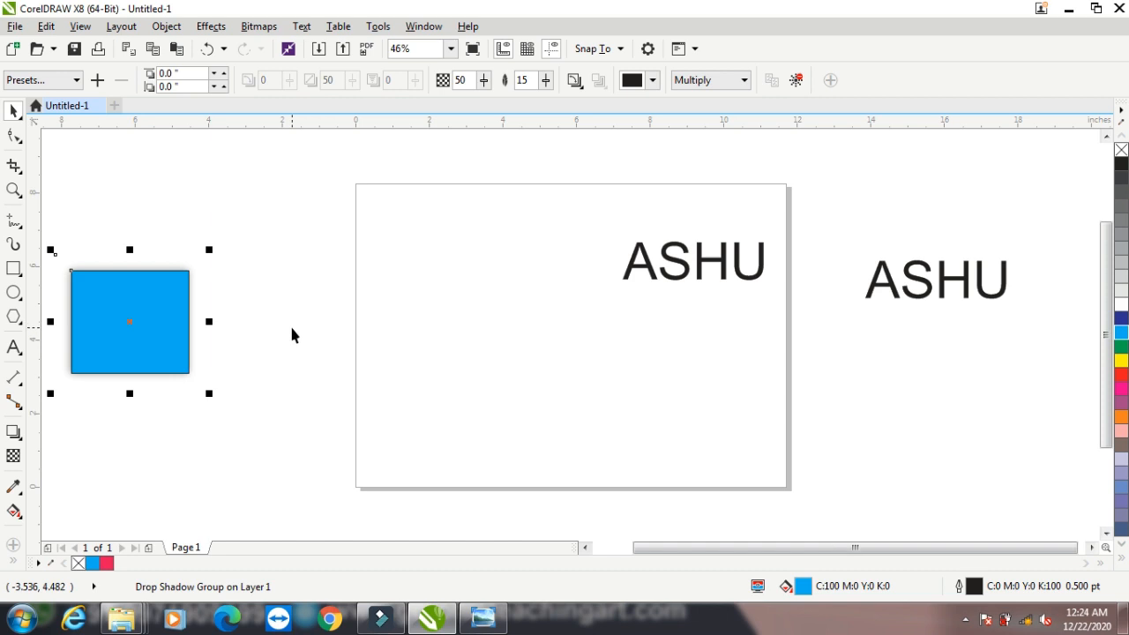
Import the flower image "unnamed (1)" from folder 123 and place it on the page at about 6.0 by 5.627 inches.
right_click(276, 202)
click(302, 266)
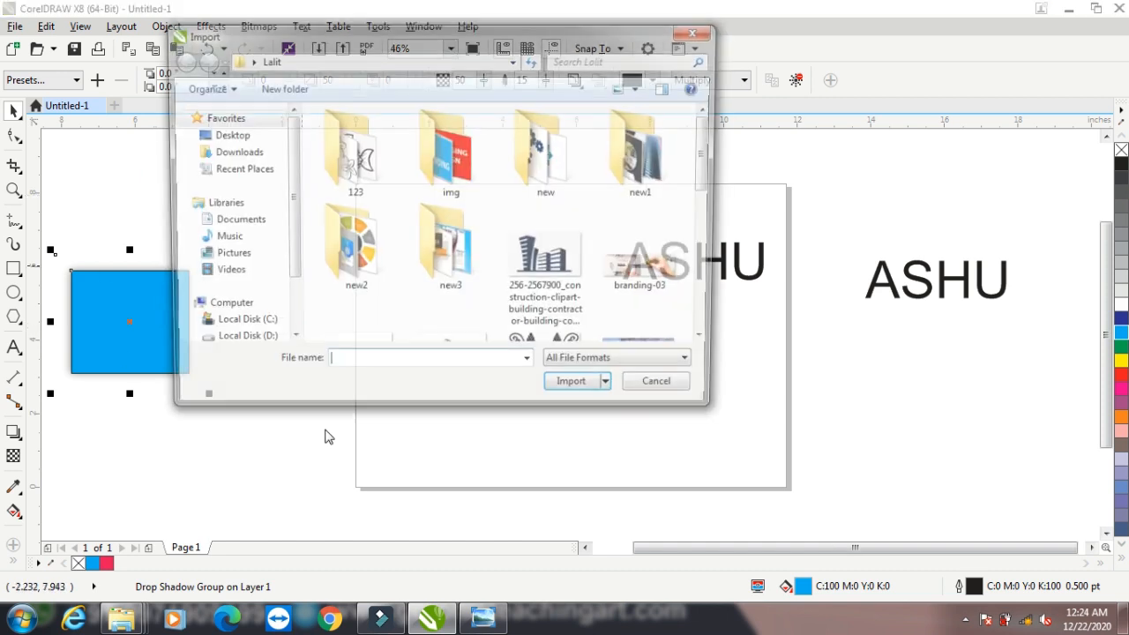
double_click(361, 159)
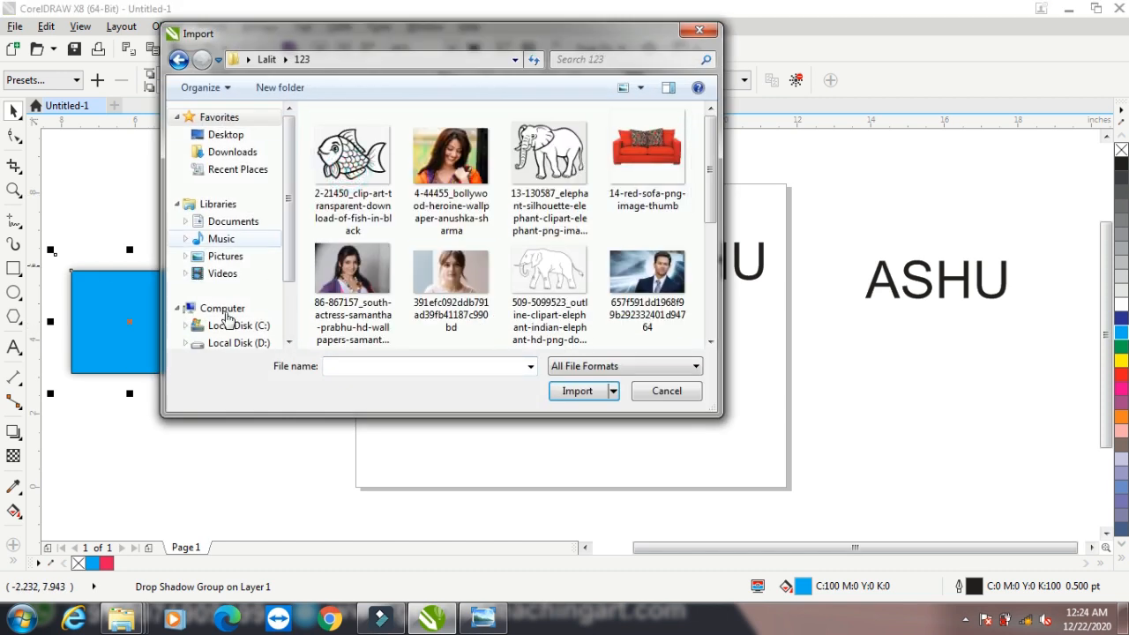
click(377, 179)
scroll(496, 227, down, 2)
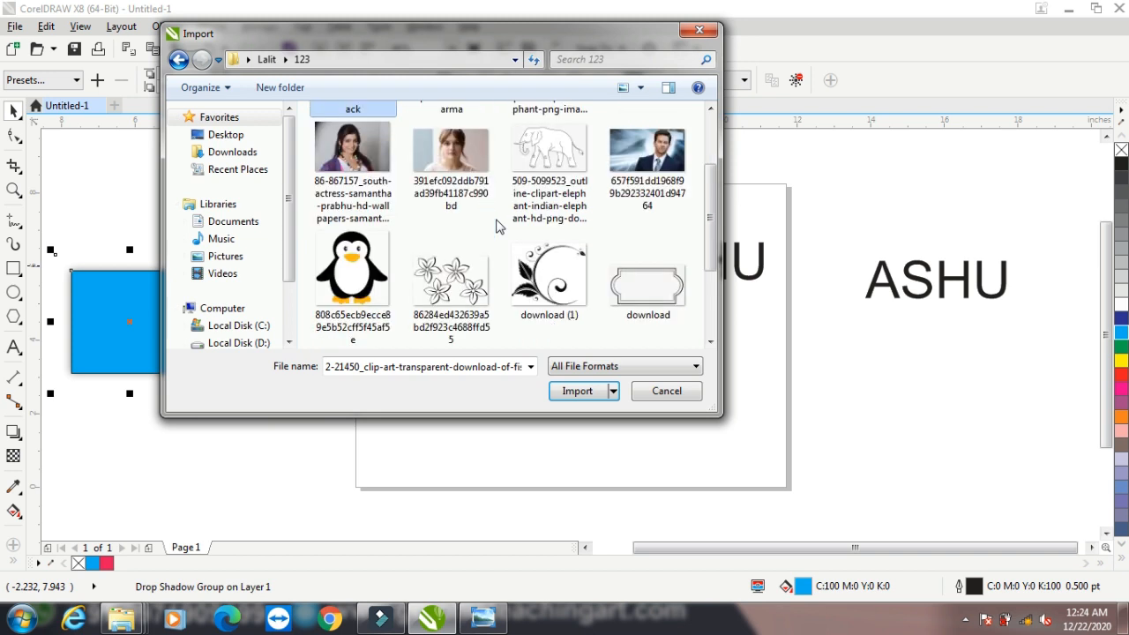
scroll(496, 227, down, 2)
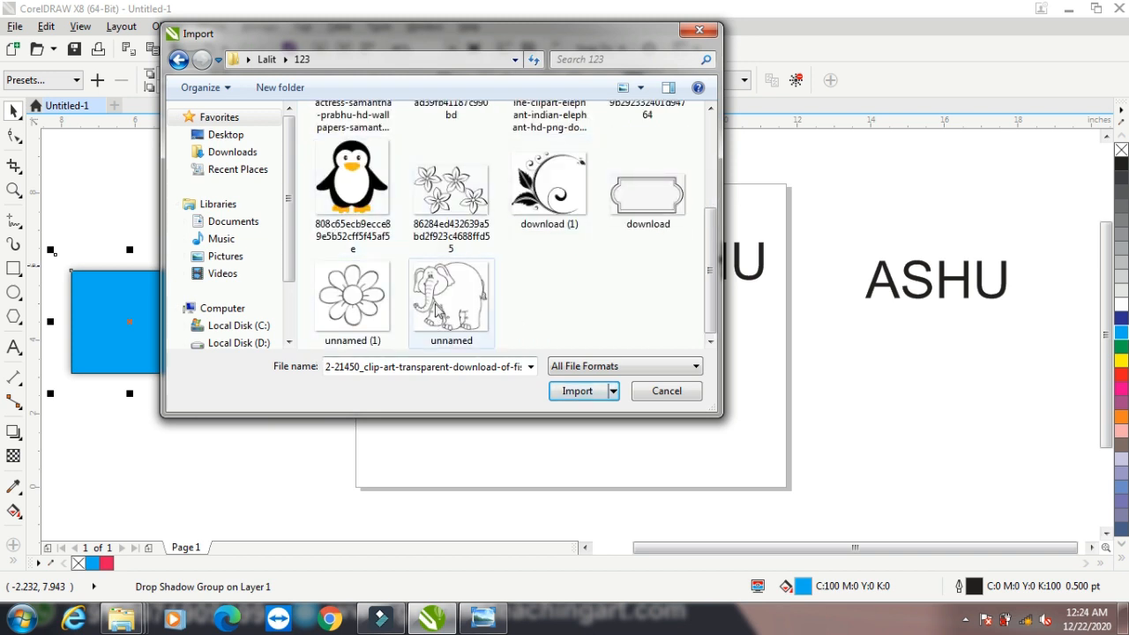
click(364, 310)
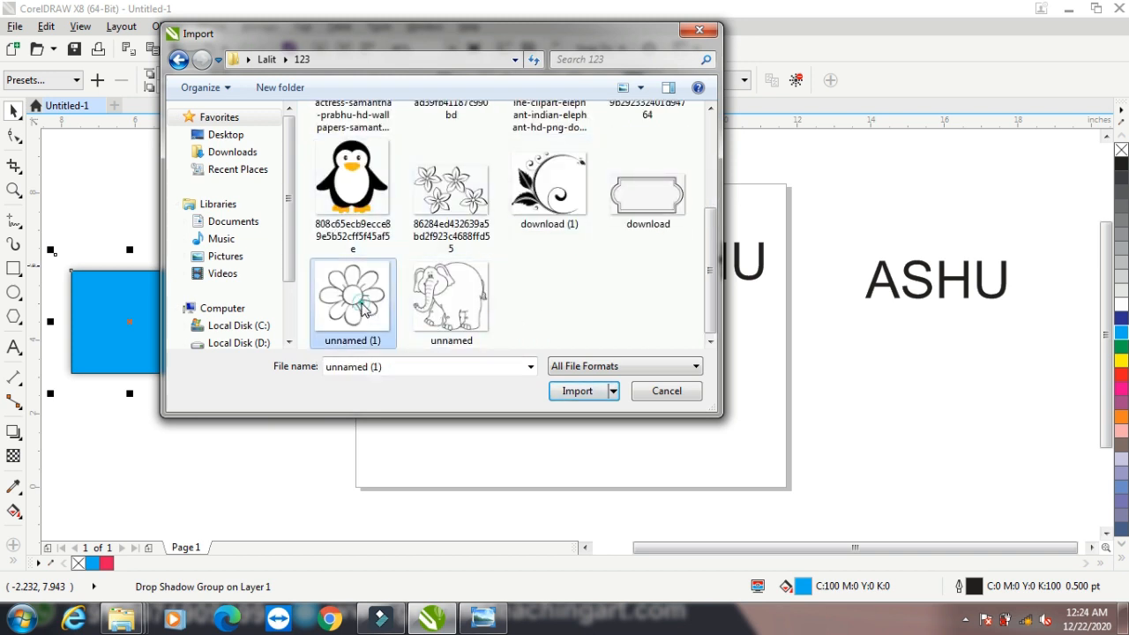
click(587, 393)
drag(389, 236, 609, 441)
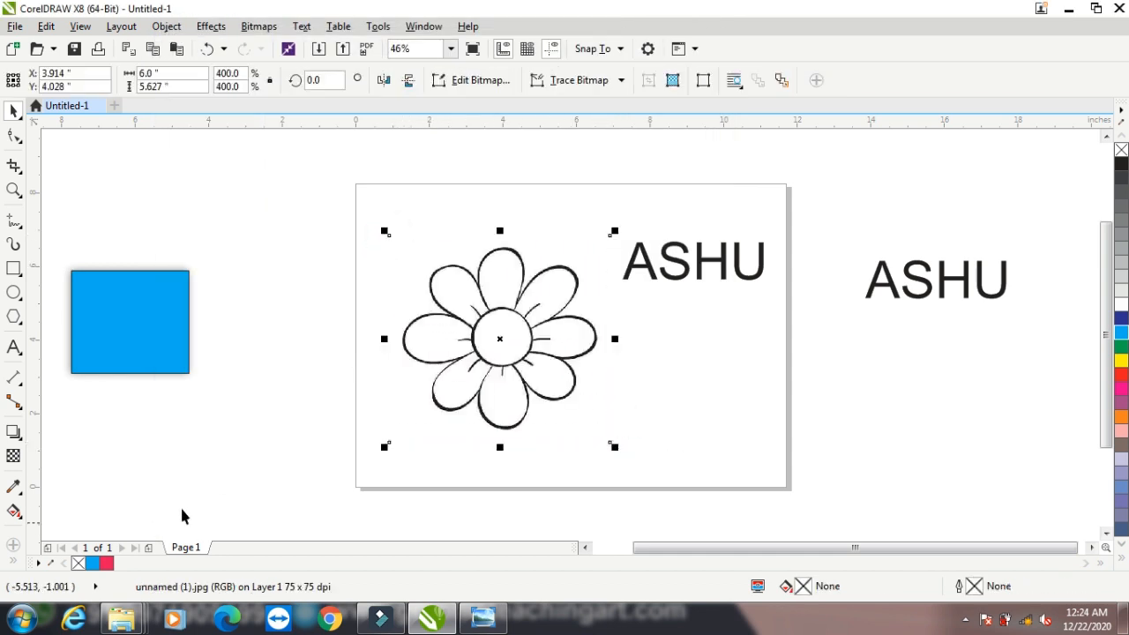
click(491, 350)
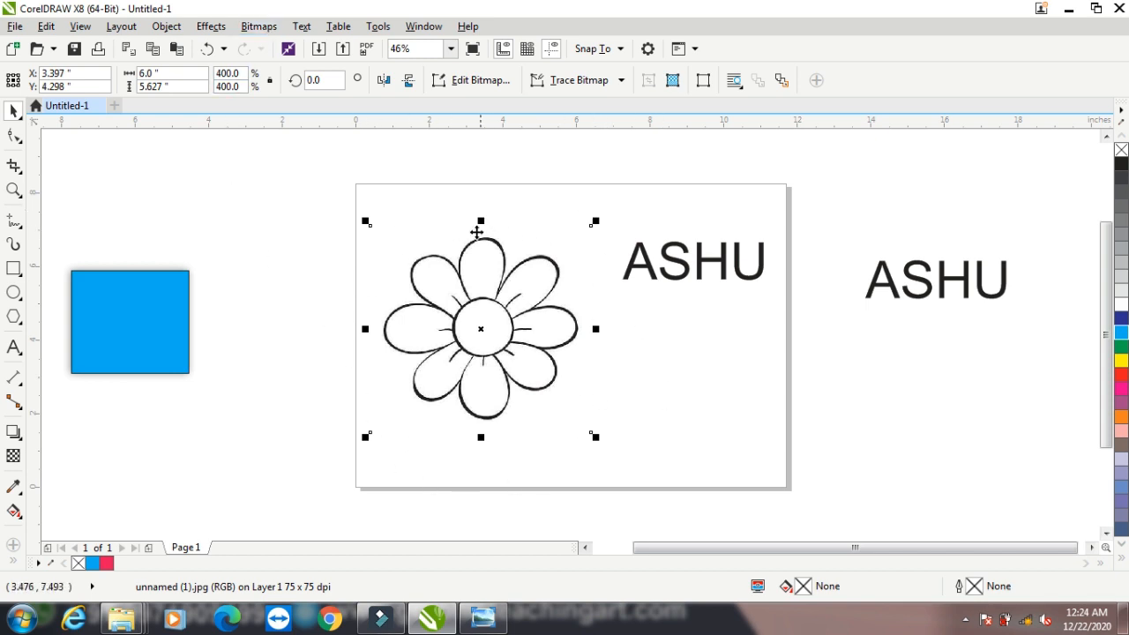
Quick Trace the flower bitmap, then place the original off the page beside the rectangle and the traced group on the page.
click(259, 27)
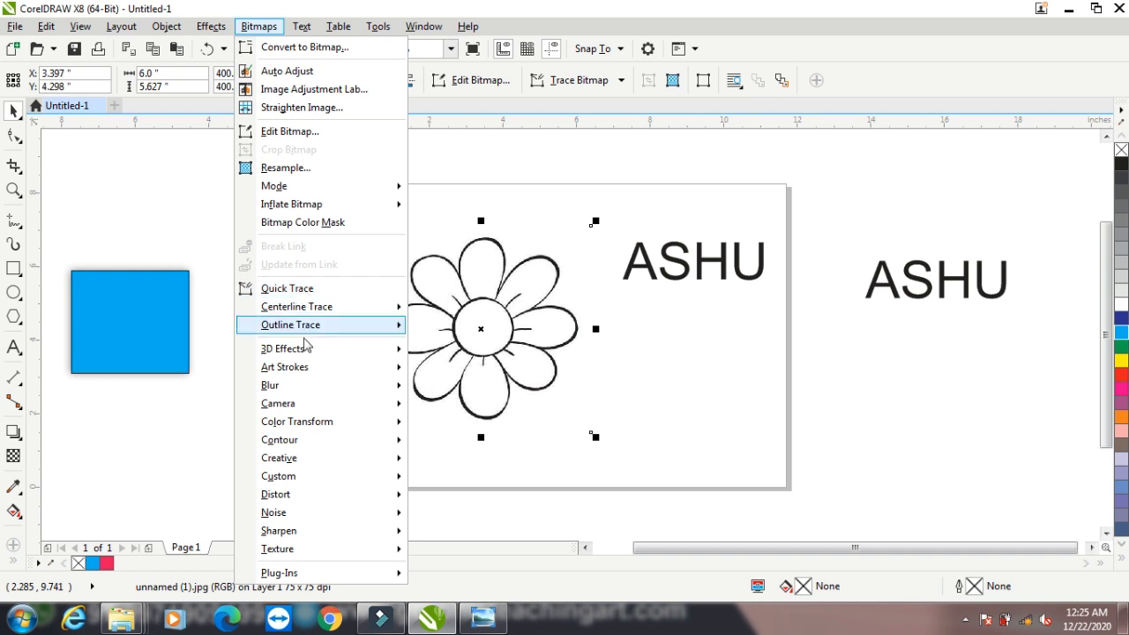
mouse_move(302, 326)
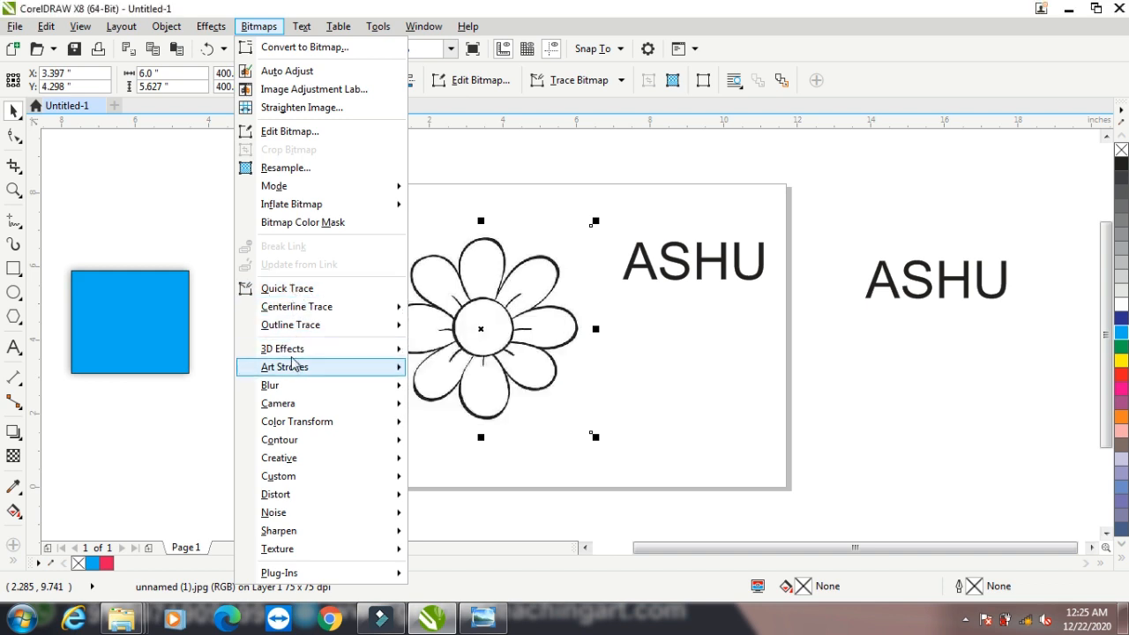
click(307, 289)
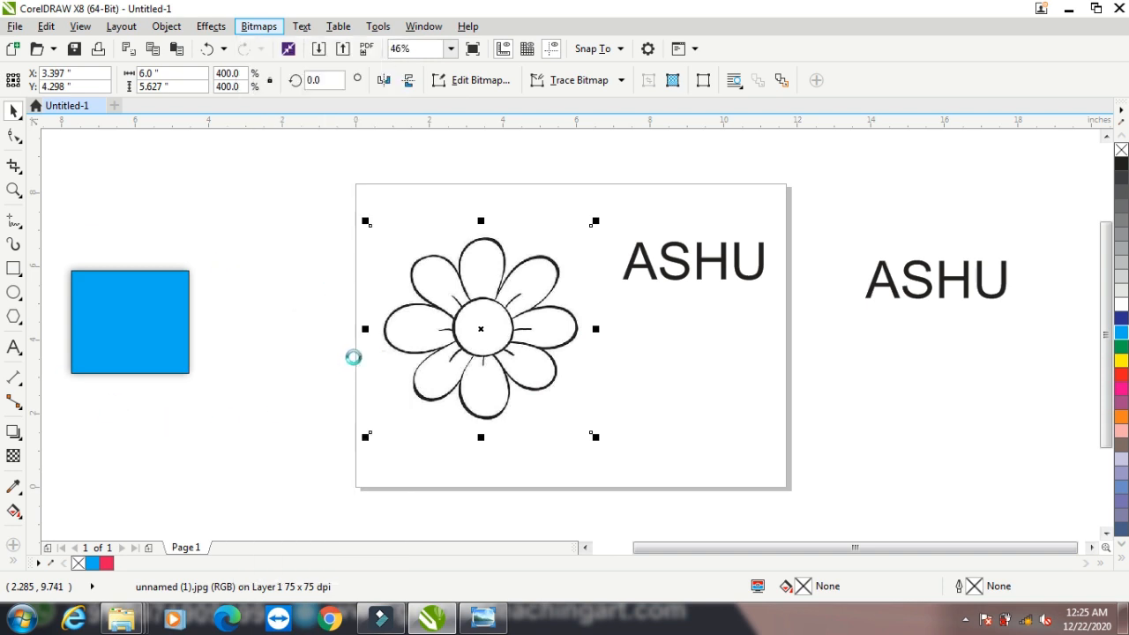
drag(490, 340, 624, 369)
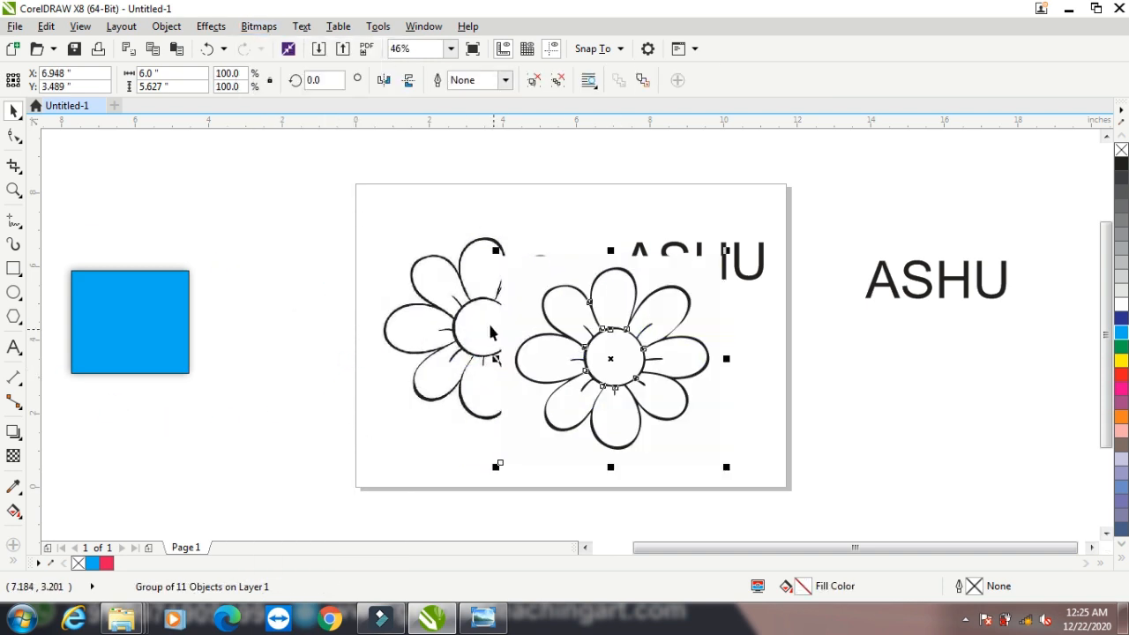
drag(433, 323, 166, 315)
drag(618, 303, 475, 271)
Ungroup the traced flower and delete its near-white background shape.
click(533, 80)
click(697, 385)
click(416, 239)
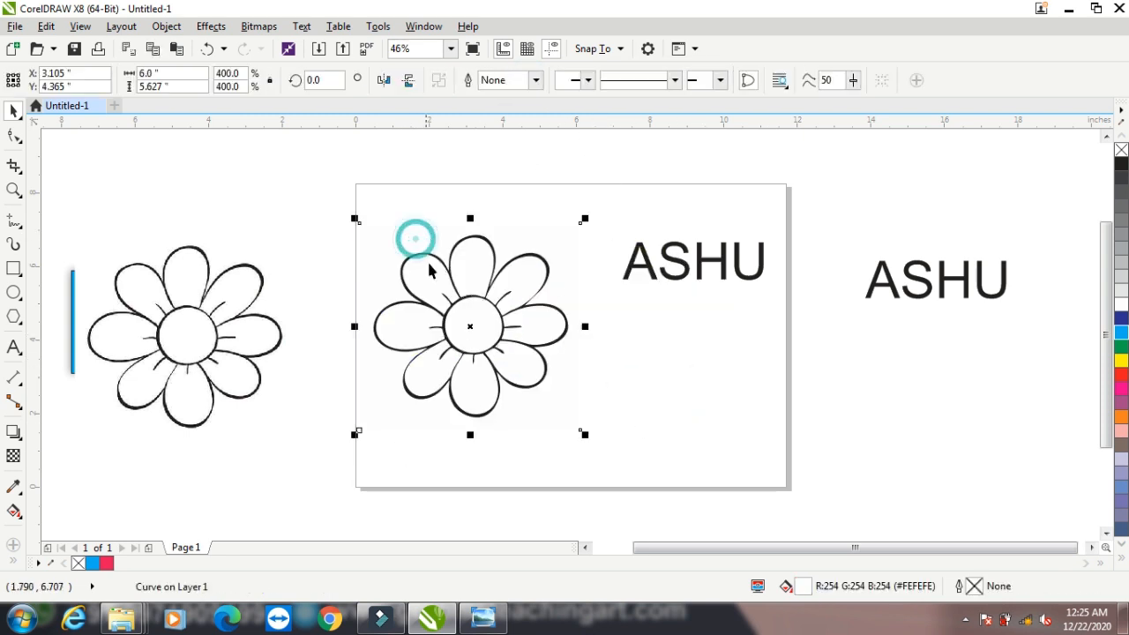
click(486, 447)
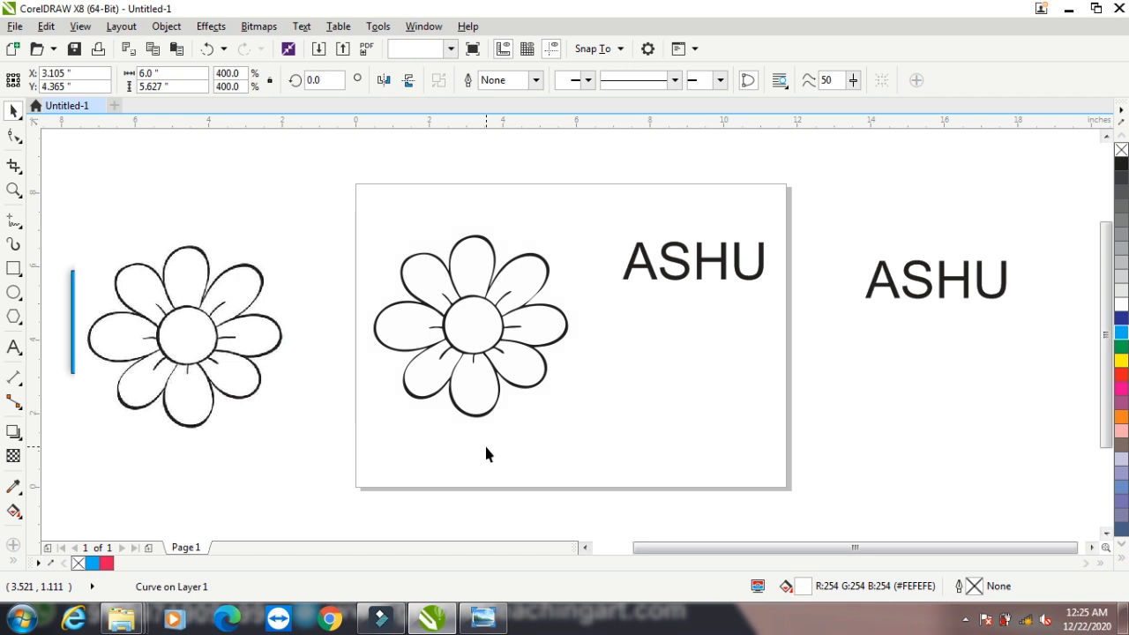
Fill the traced flower's top petal cyan blue, upper-right petal red, right petal green and lower-right petal light pink.
click(460, 272)
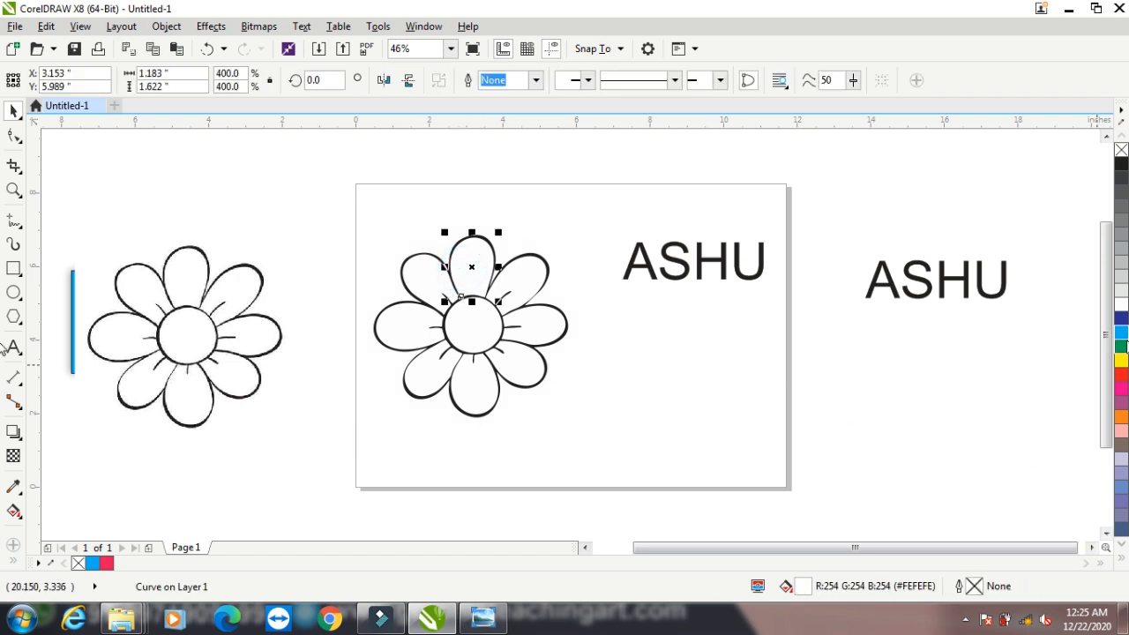
click(1121, 333)
click(535, 286)
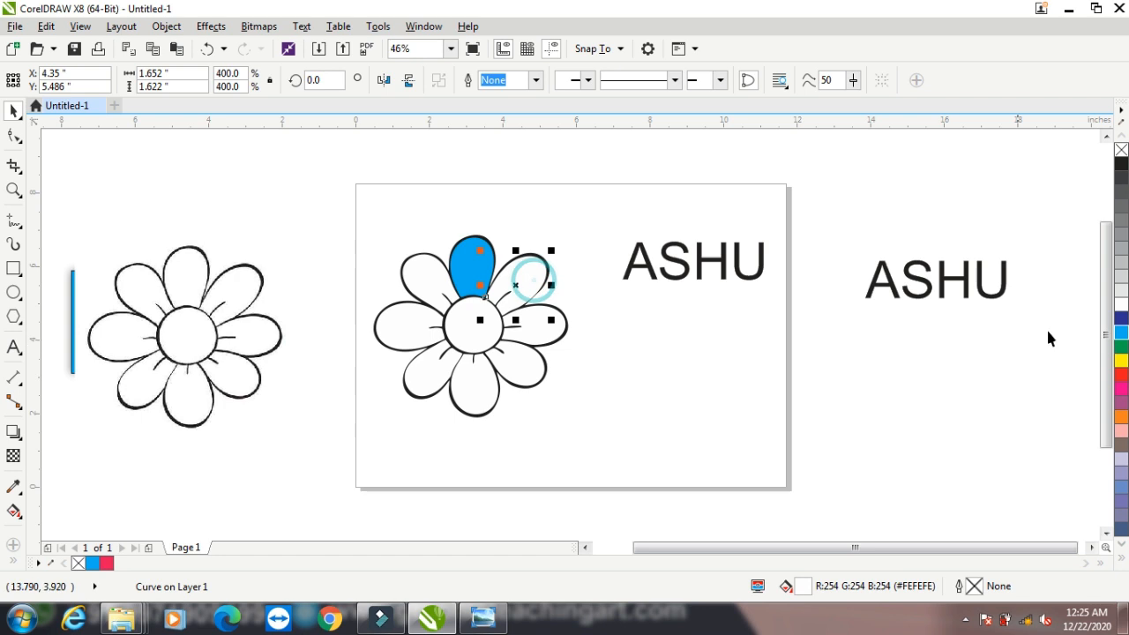
click(1121, 375)
click(533, 328)
click(1121, 347)
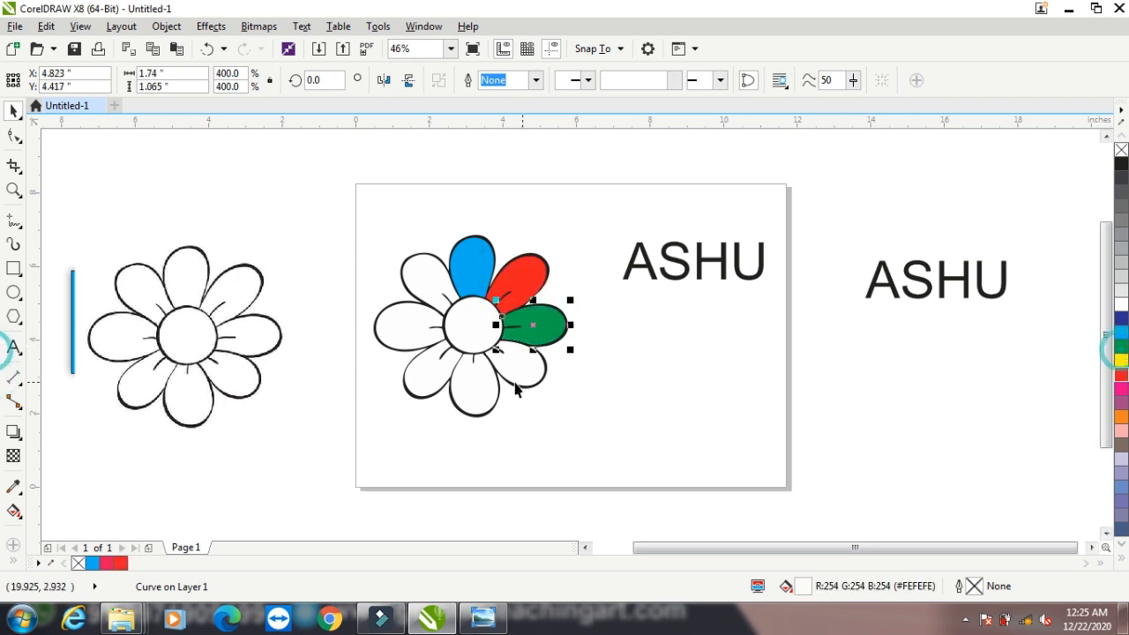
click(495, 346)
click(1121, 432)
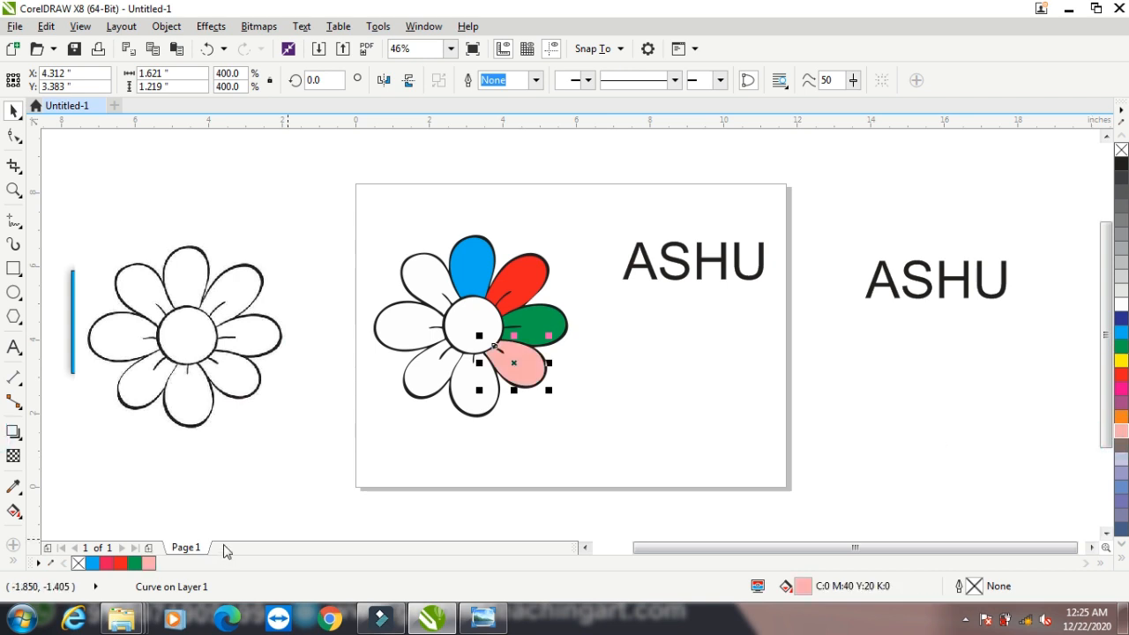
Fill the bottom petal lavender, the lower-left petal green, the left petal yellow and the upper-left petal orange.
click(475, 412)
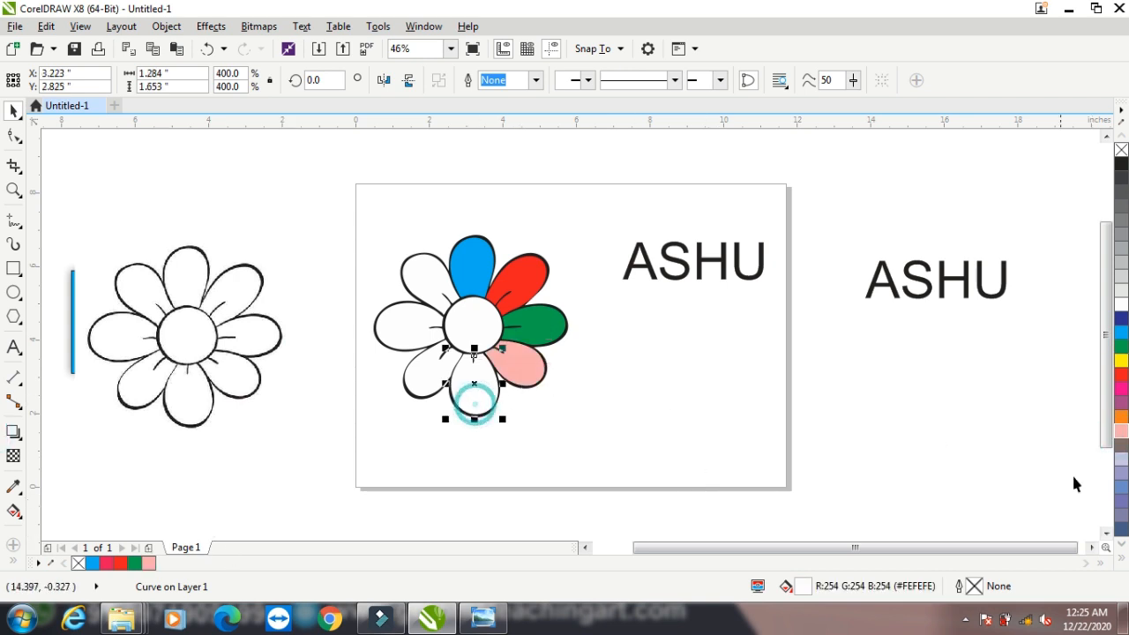
click(1122, 459)
click(427, 377)
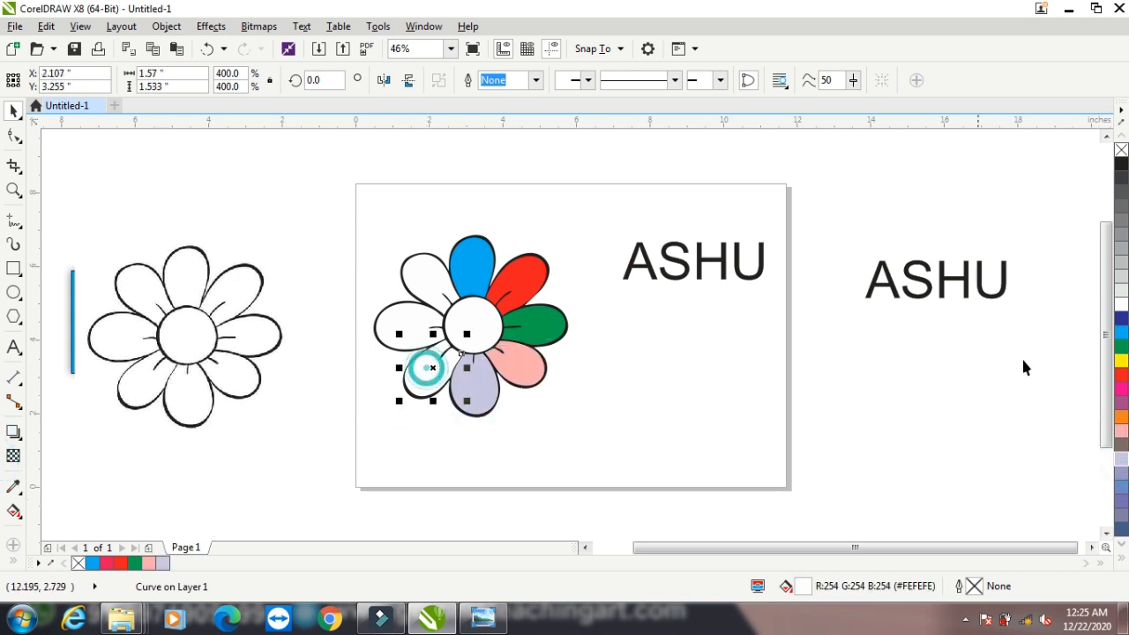
click(1121, 347)
click(427, 327)
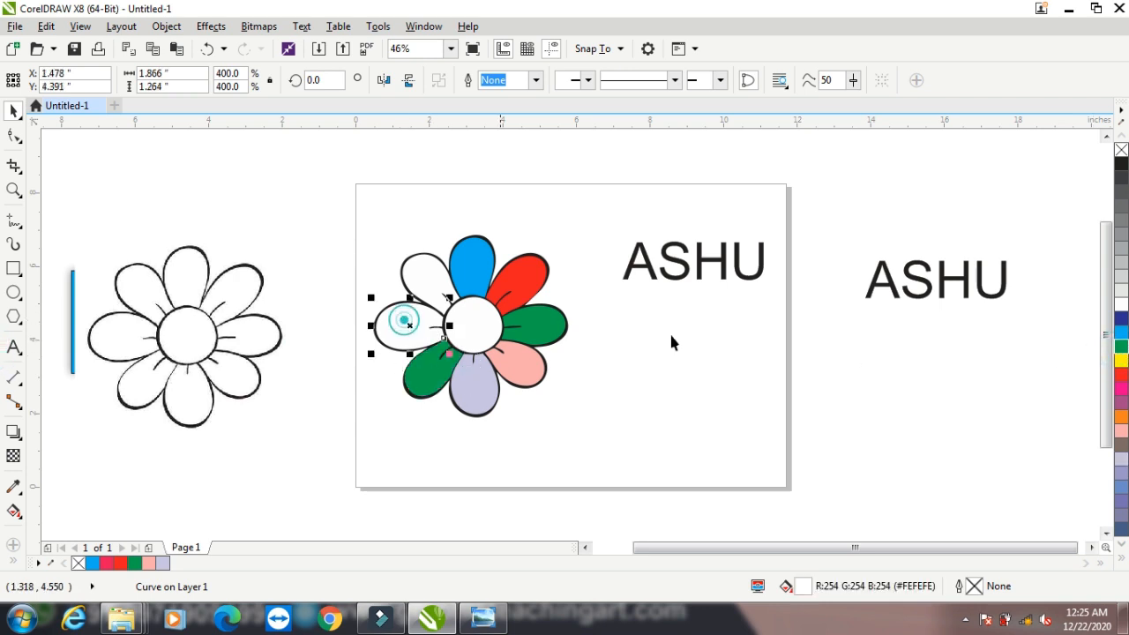
click(1121, 362)
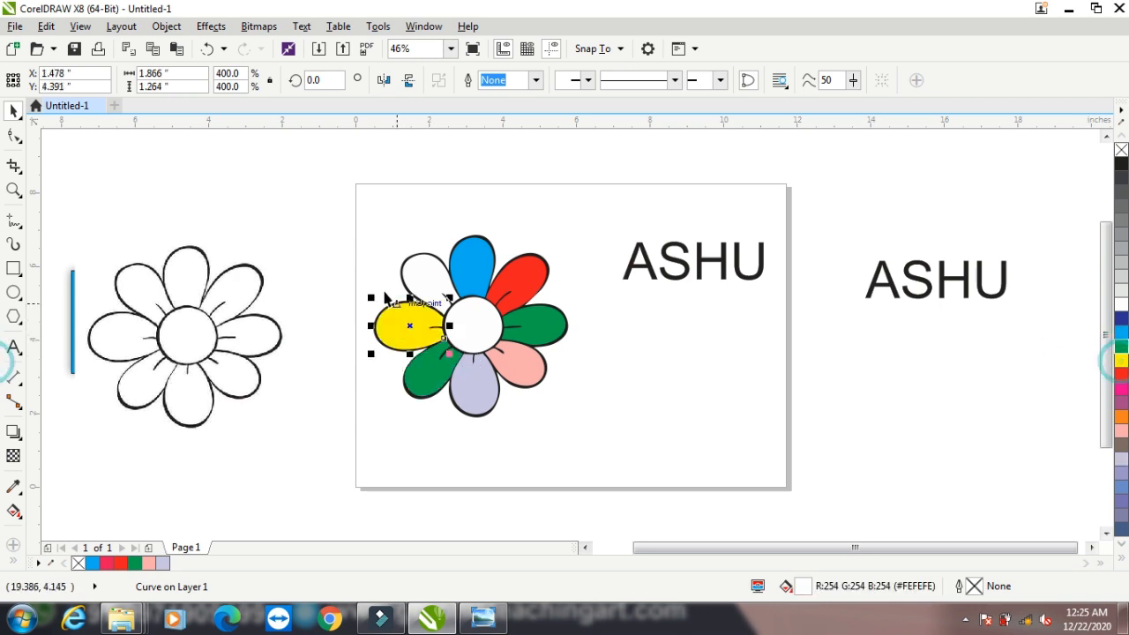
click(430, 275)
click(1120, 417)
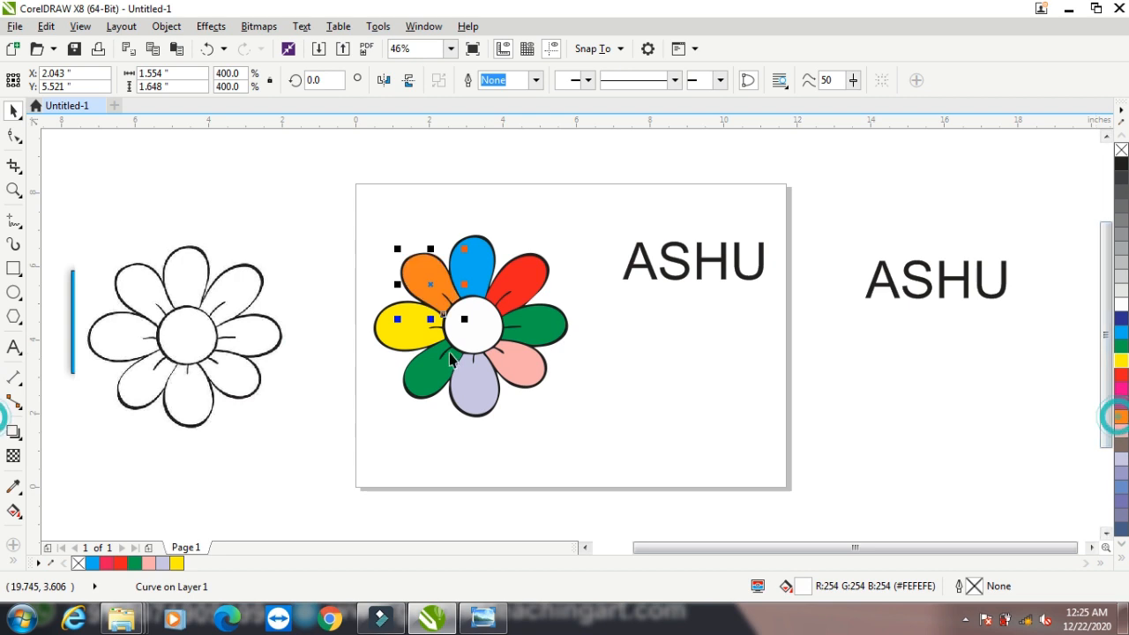
click(599, 371)
Group all parts of the coloured flower and apply a centred drop shadow with opacity 50 and feathering 15.
drag(360, 215, 615, 449)
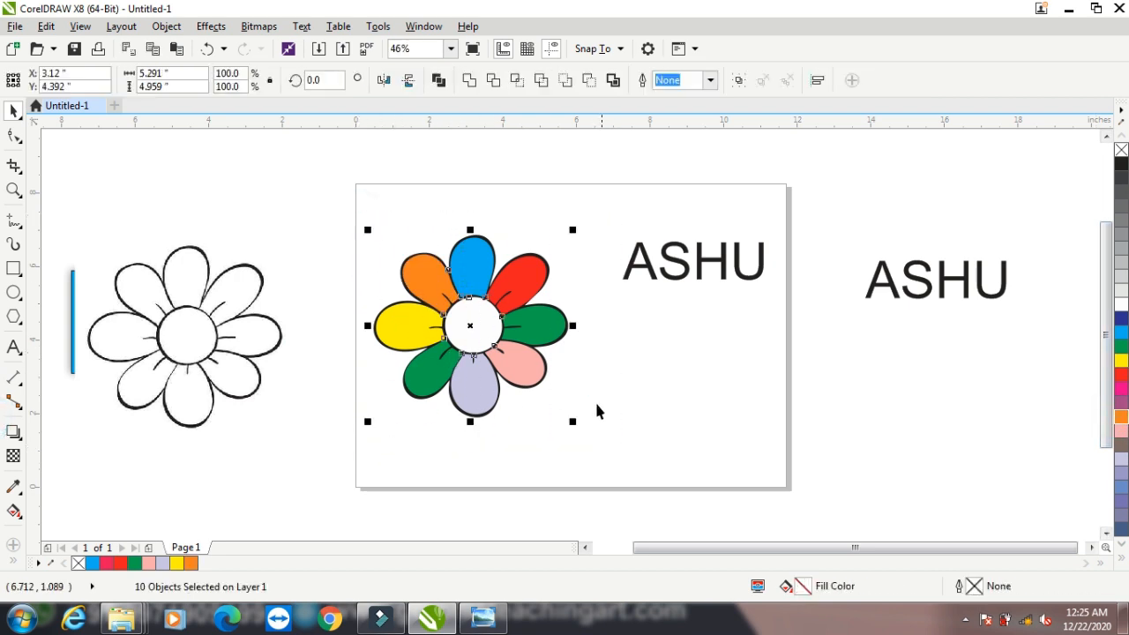
click(738, 80)
click(13, 431)
drag(473, 328, 554, 306)
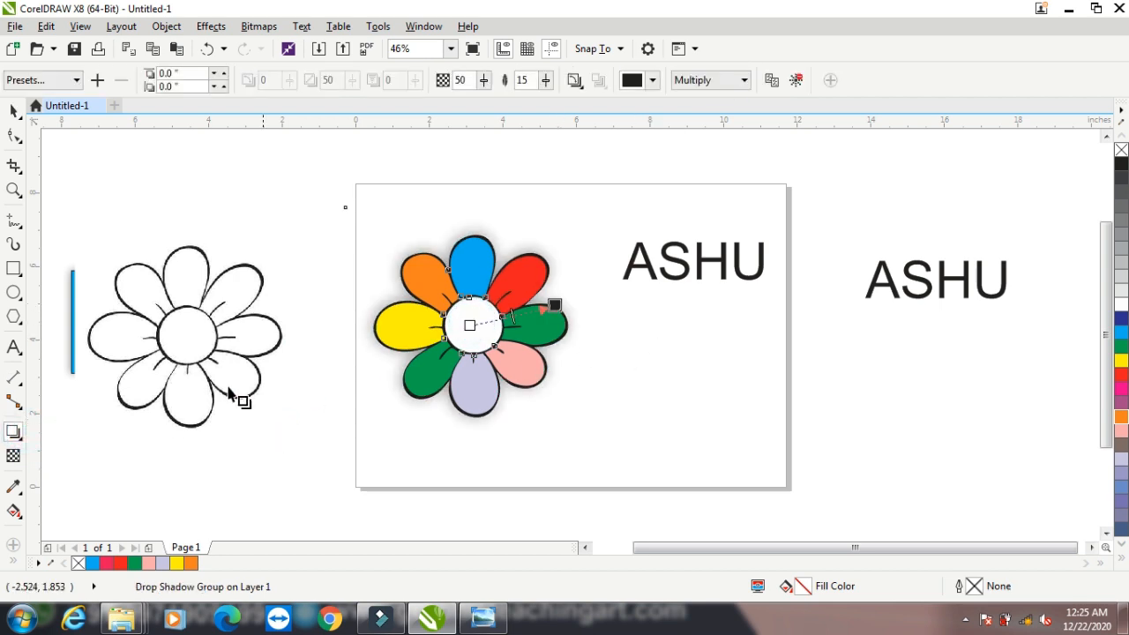
Break the drop shadow apart from the flower group and move it beside the flower, below the text on the page.
click(14, 111)
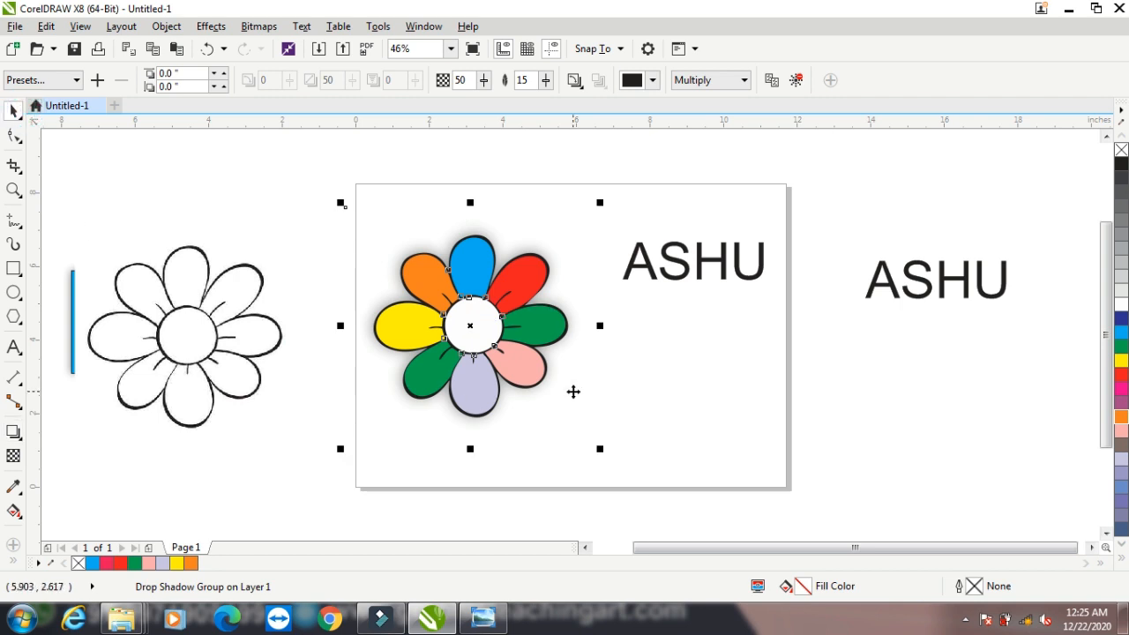
key(ctrl+k)
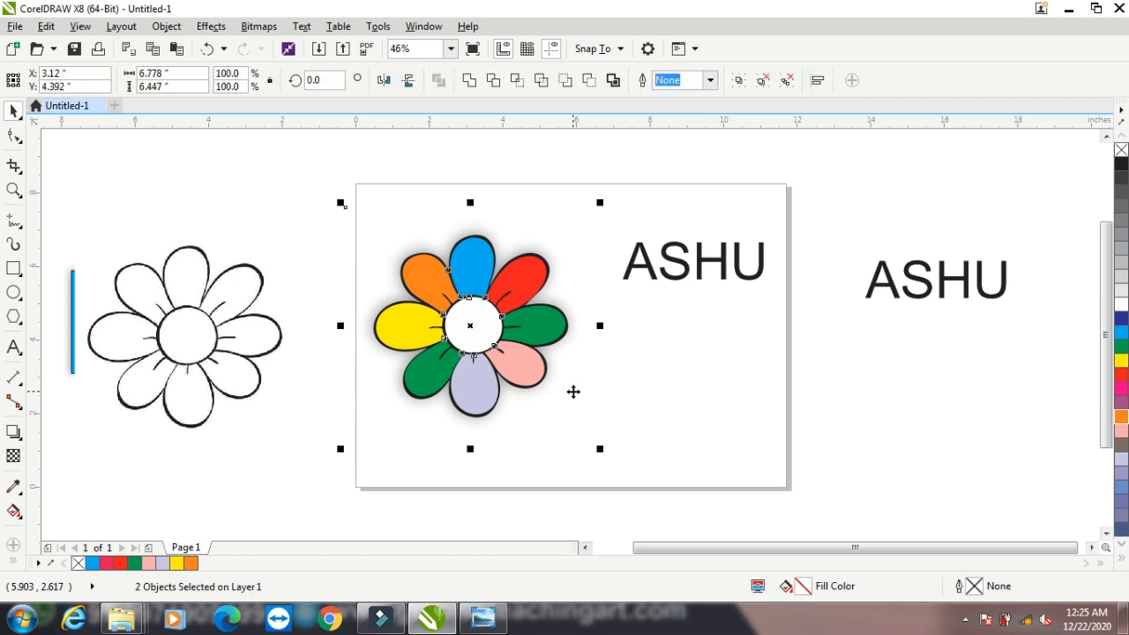
click(679, 358)
drag(464, 247, 513, 228)
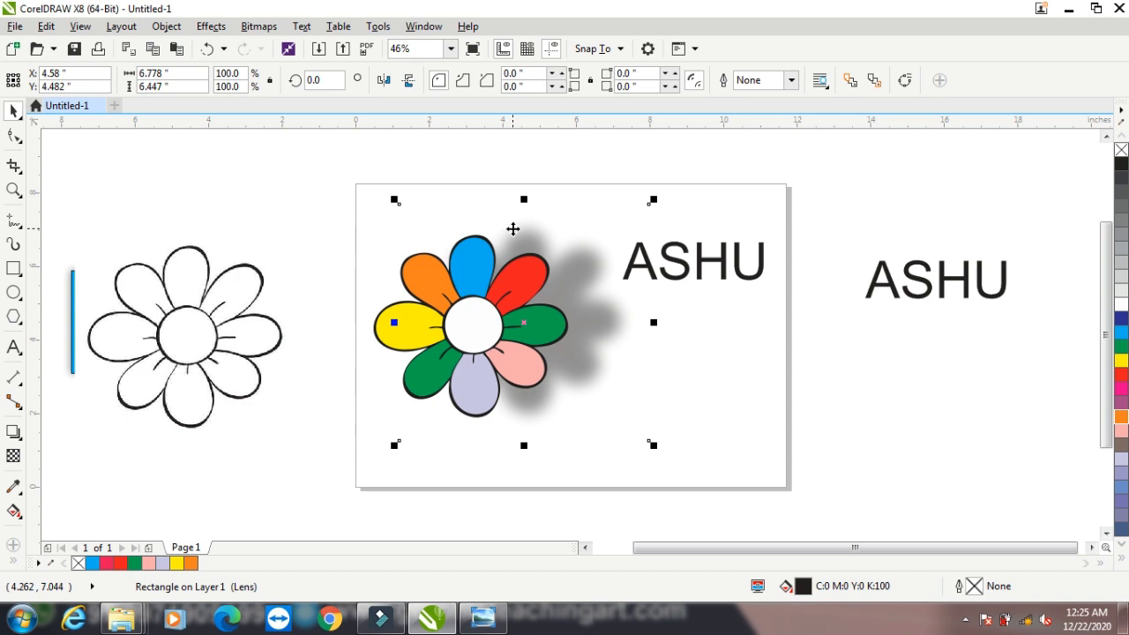
drag(588, 351, 756, 427)
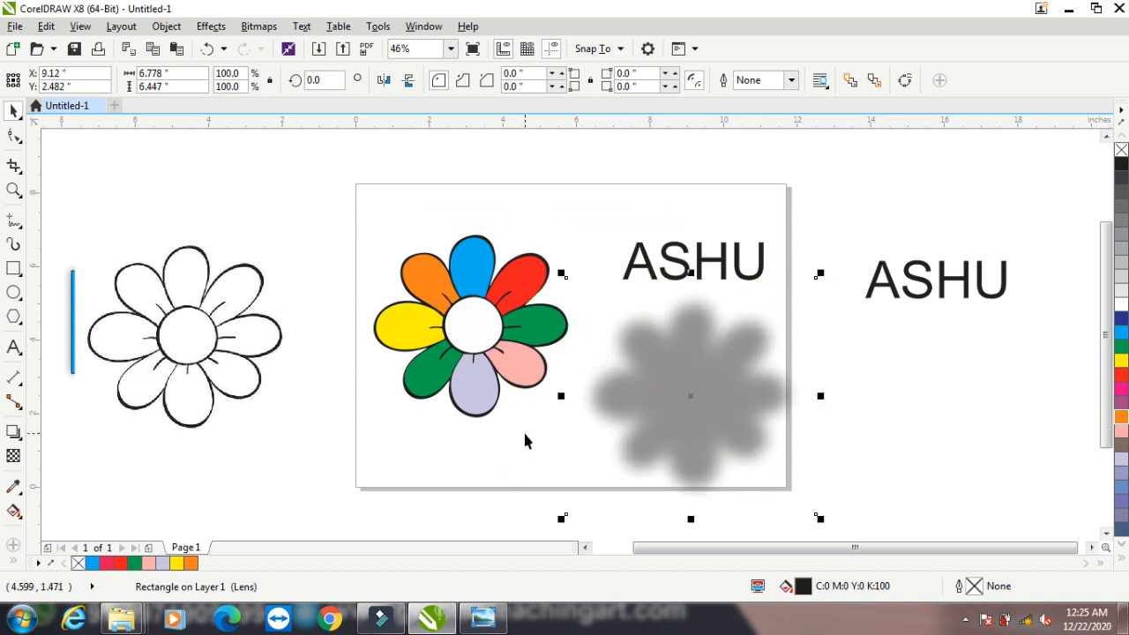
Try to PowerClip the separated shadow inside the grouped flower's top petal.
click(166, 29)
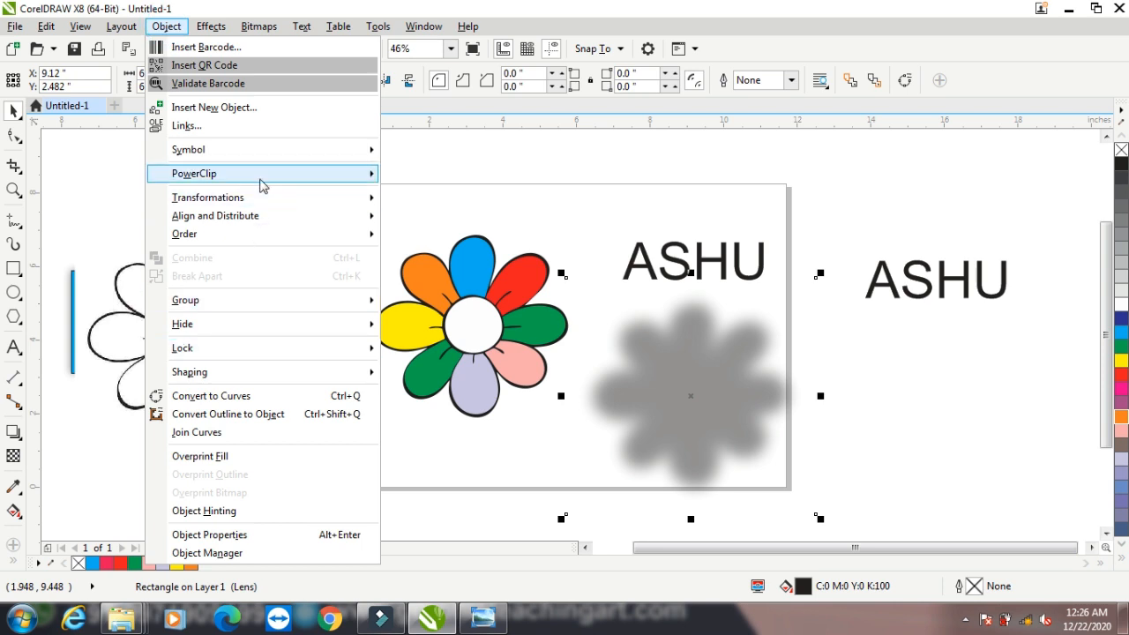
mouse_move(321, 182)
click(474, 181)
click(459, 263)
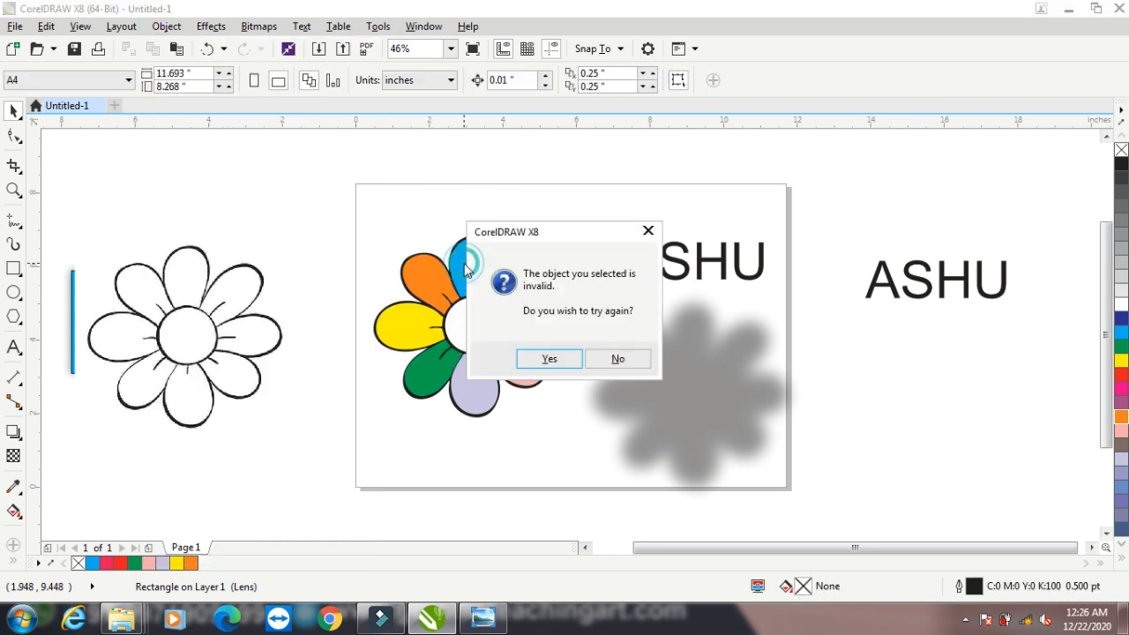
click(549, 359)
click(467, 243)
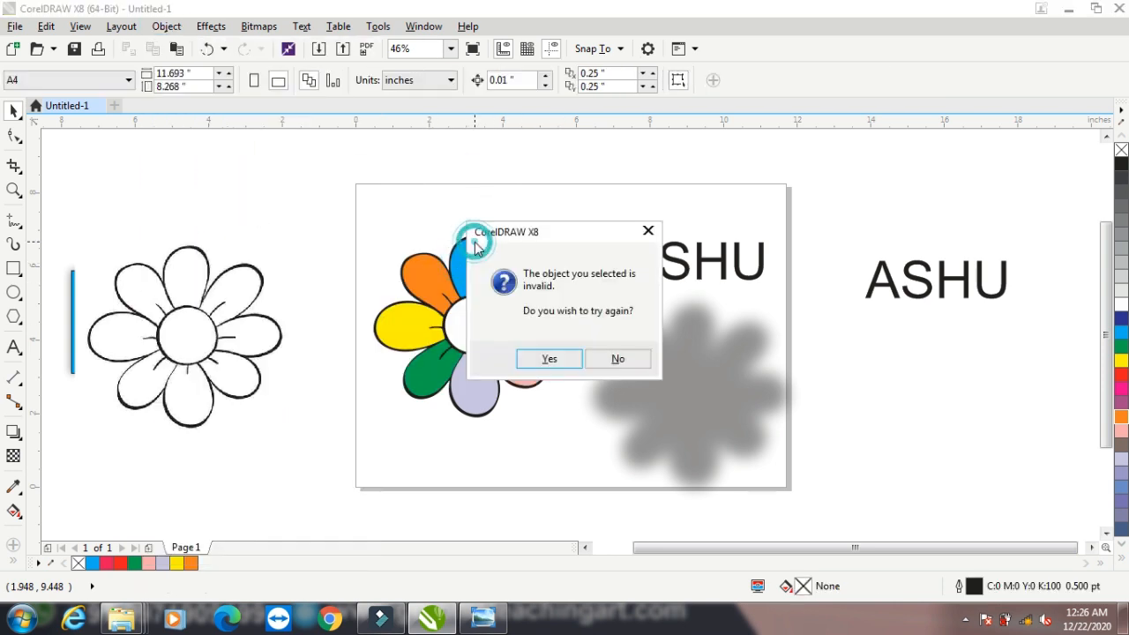
click(623, 360)
Ungroup the coloured flower into its individual petals.
click(11, 112)
click(455, 273)
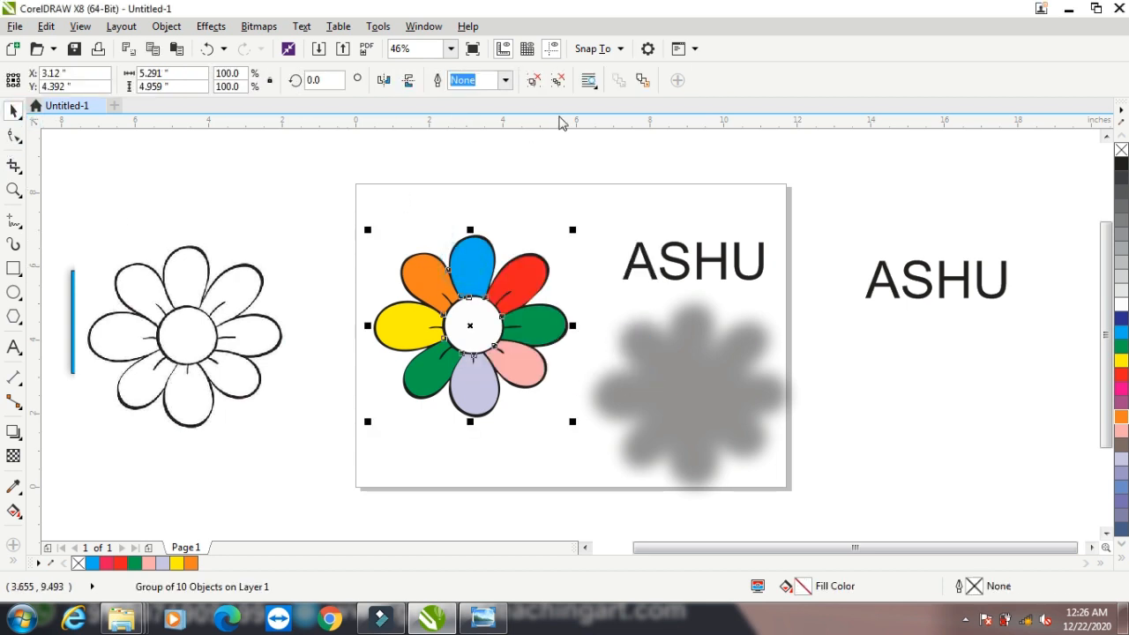
click(538, 82)
PowerClip the separated grey shadow inside the blue top petal.
click(670, 378)
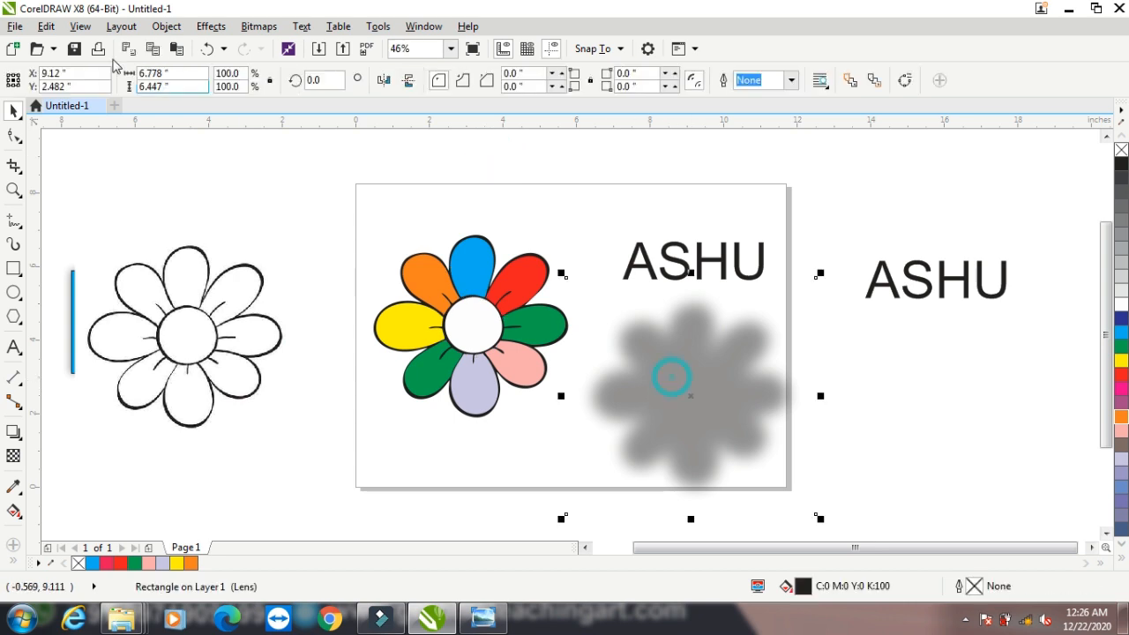
click(166, 26)
mouse_move(321, 174)
click(449, 176)
click(467, 267)
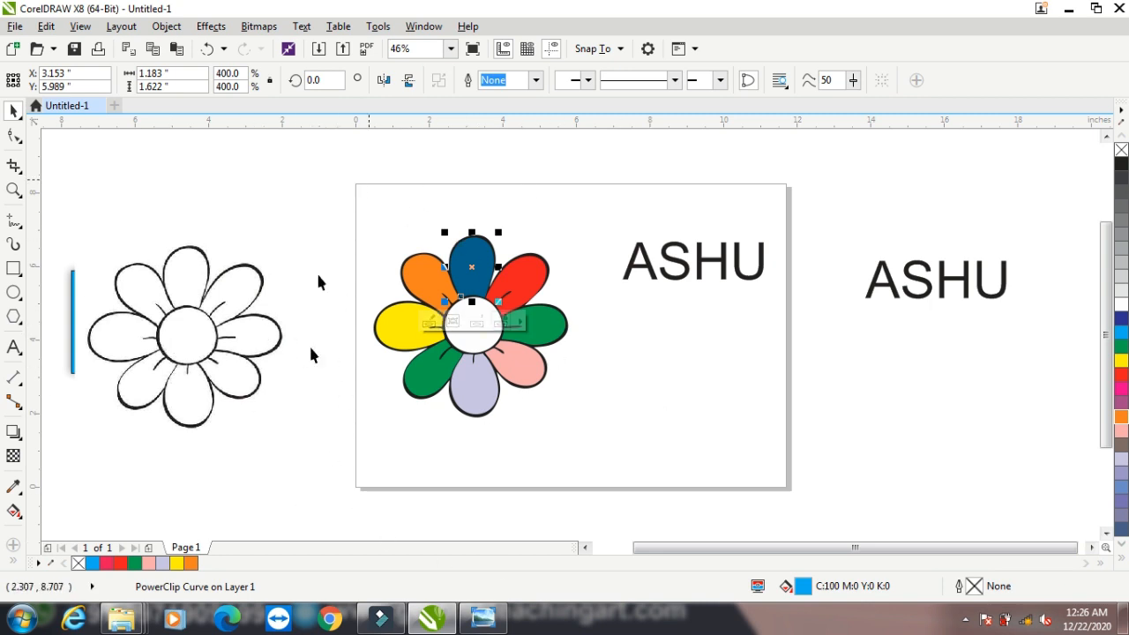
Delete the whole coloured flower from the page.
drag(335, 190, 579, 443)
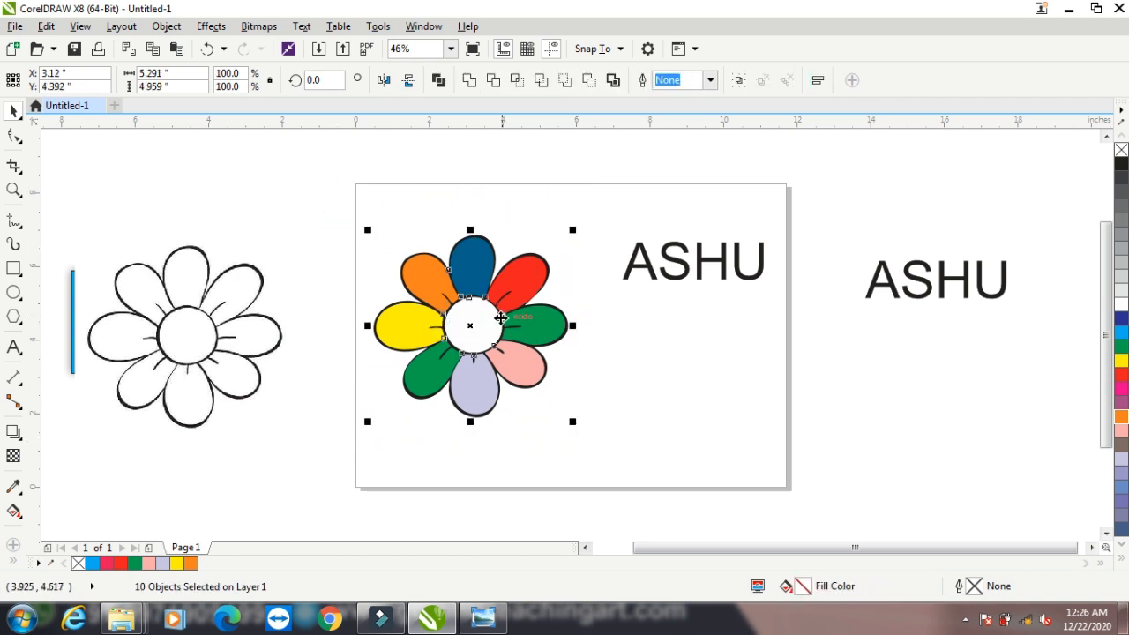
key(Delete)
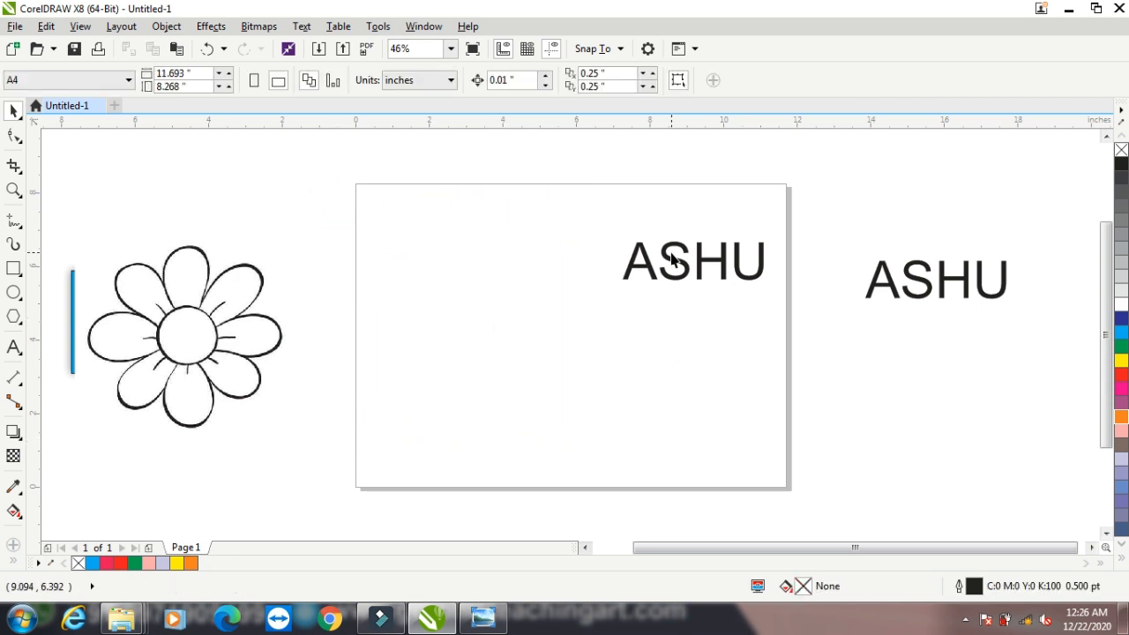
Enlarge the page's text to about 8.832 by 2.422 inches across the middle of the page and fill it cyan.
drag(650, 273, 427, 298)
drag(549, 309, 731, 441)
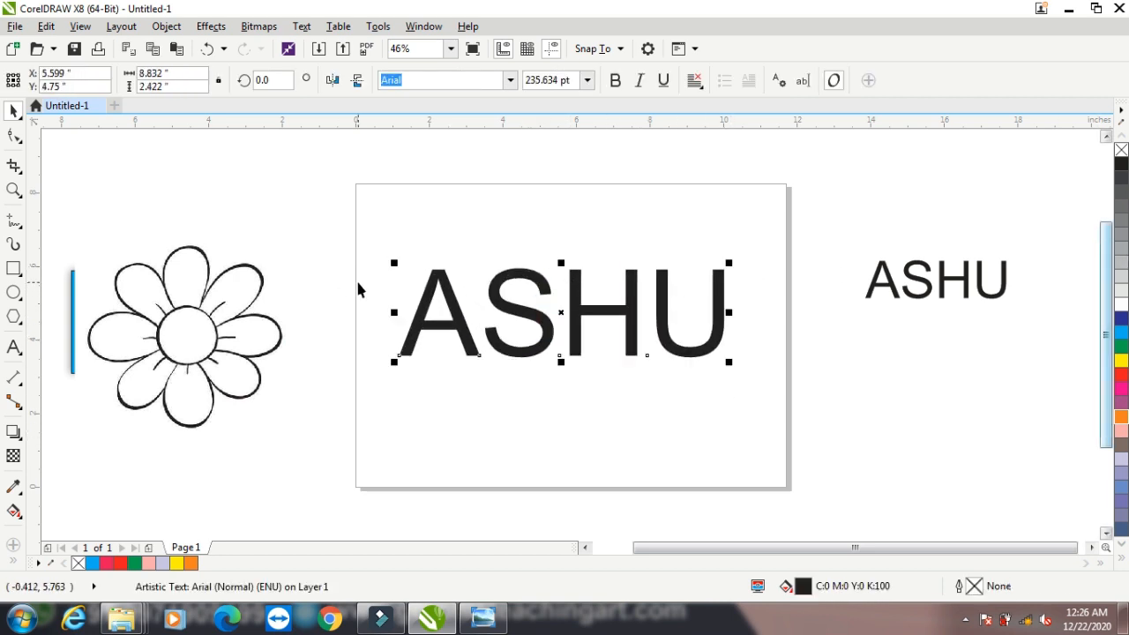
click(1121, 332)
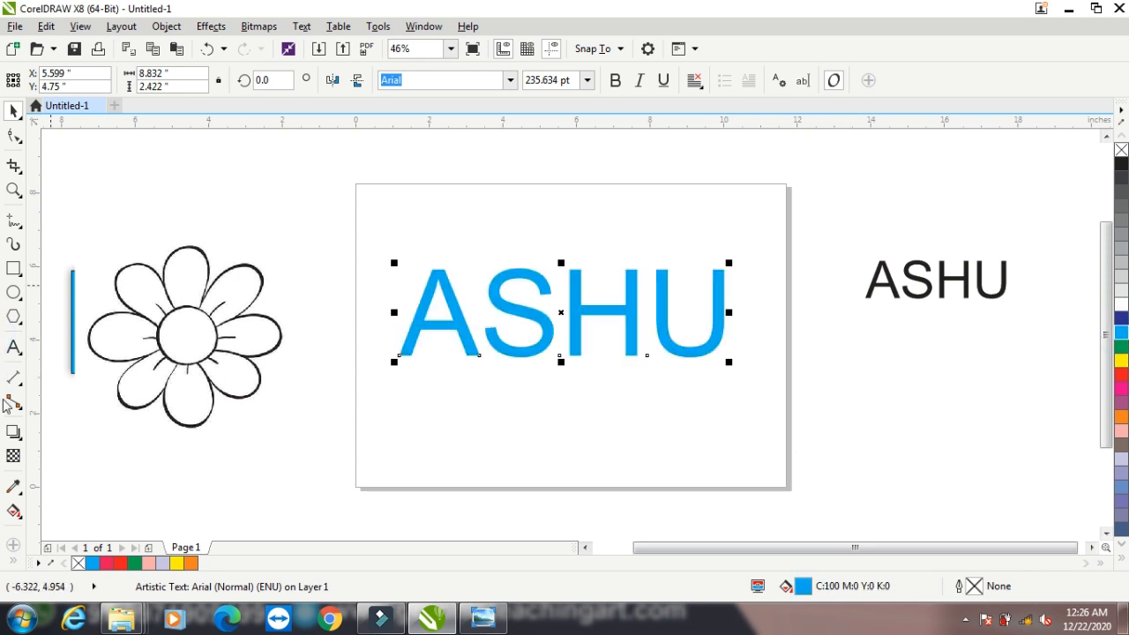
Apply a centred drop shadow with opacity 50 and feathering 15 to the blue text.
click(13, 431)
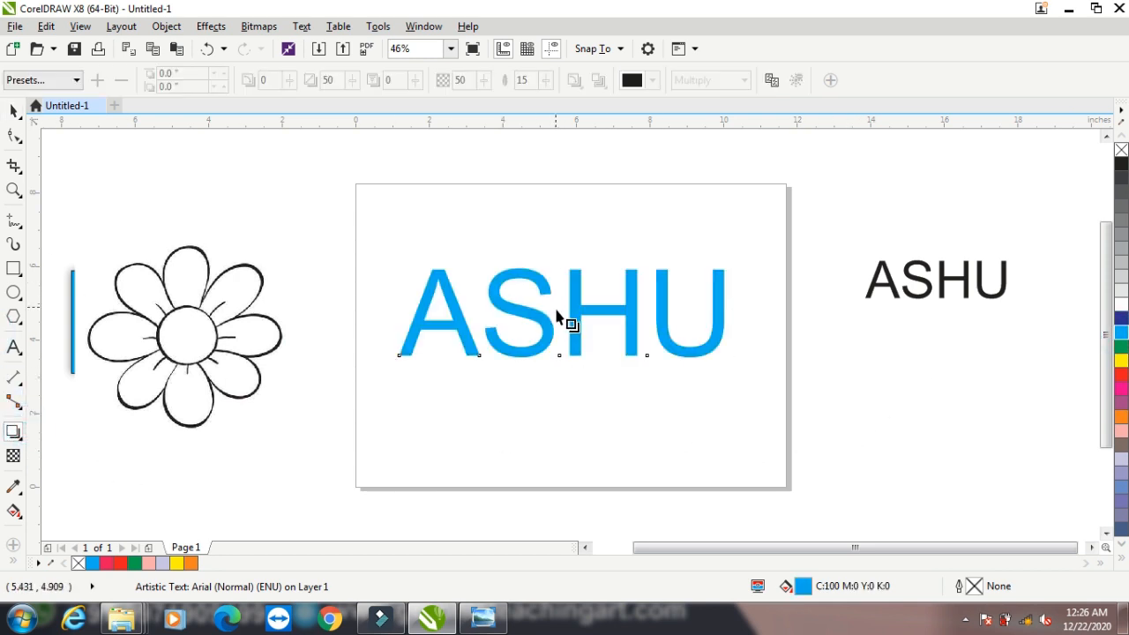
drag(561, 312, 582, 321)
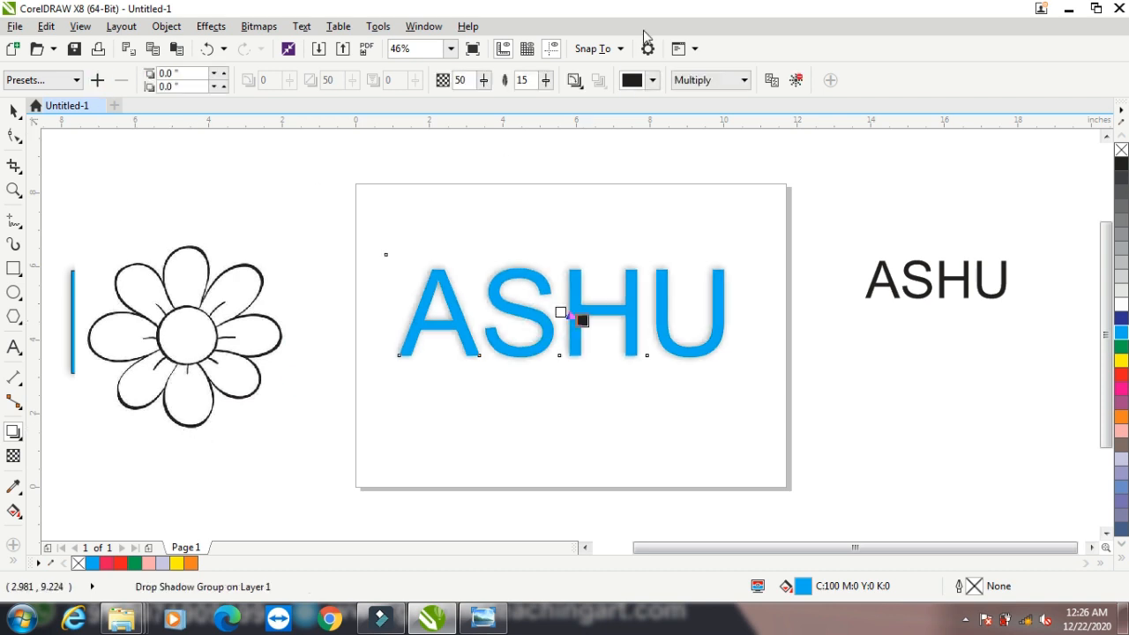
Break the drop shadow apart from the blue text, placing the shadow higher on the page and the text below it.
click(14, 109)
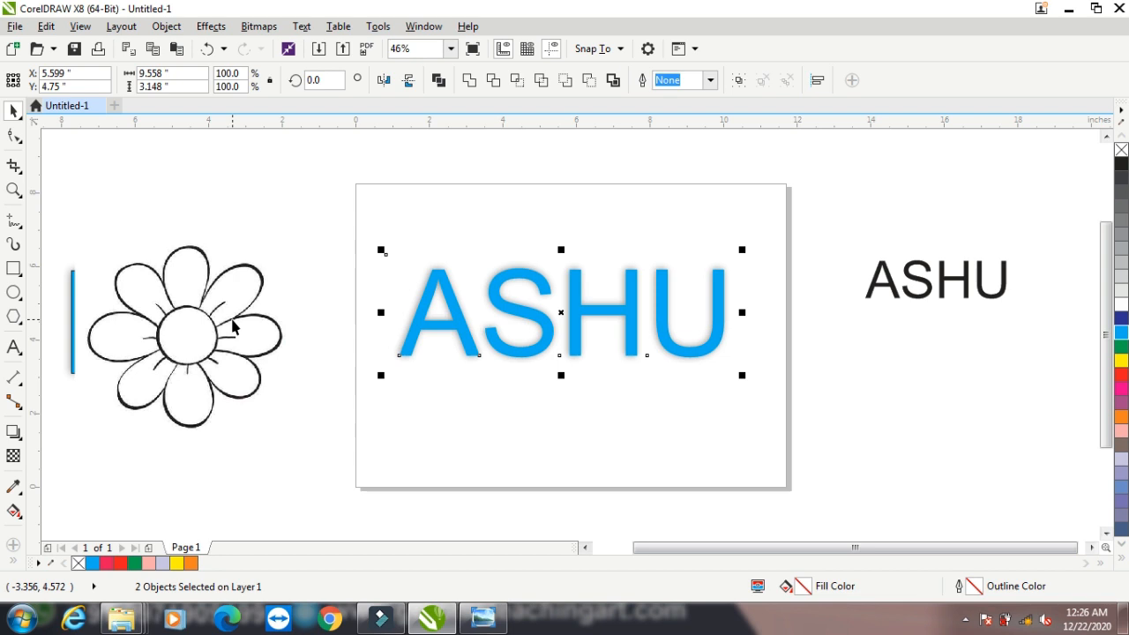
click(454, 212)
drag(529, 314, 532, 370)
drag(522, 279, 517, 221)
drag(522, 374, 518, 384)
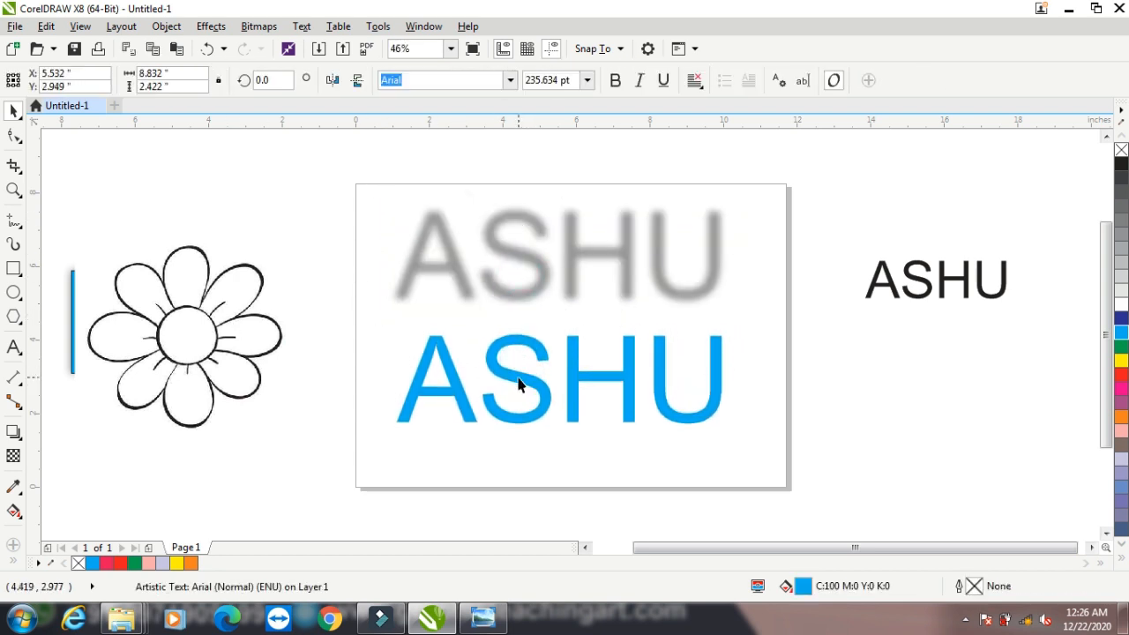
Bring the separated shadow in front of the blue text and move it down over the letters.
click(532, 270)
click(167, 25)
mouse_move(340, 235)
click(445, 234)
drag(552, 258, 563, 371)
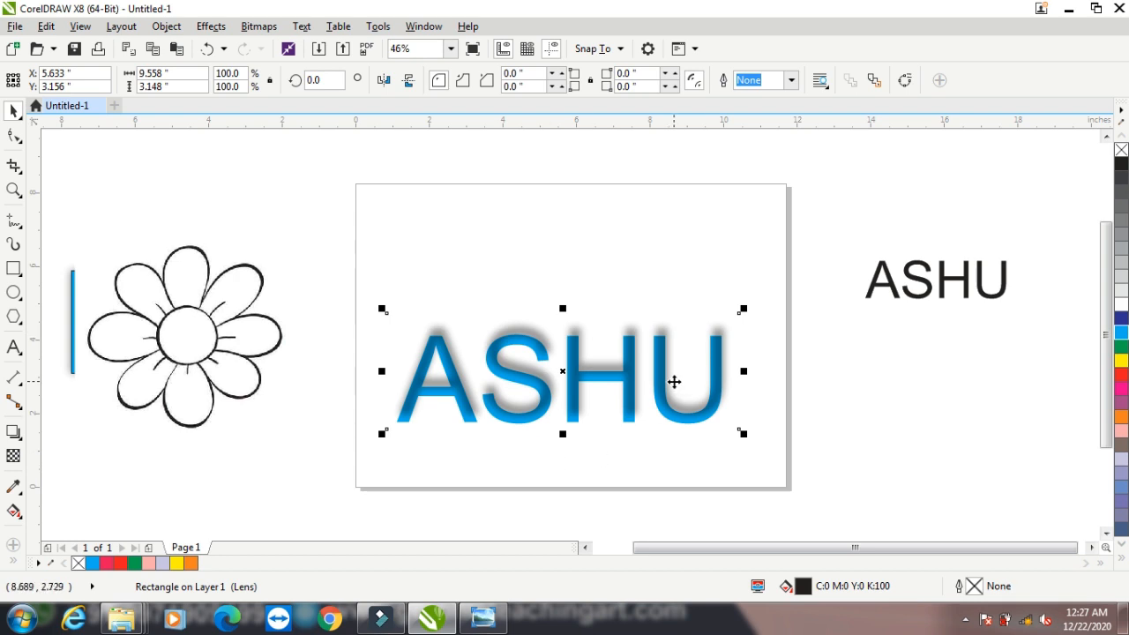
Reposition the shadow over the blue letters, trying it aligned with them and finishing offset slightly to the left, centred at about 5.273, 2.954 inches.
drag(566, 373, 565, 376)
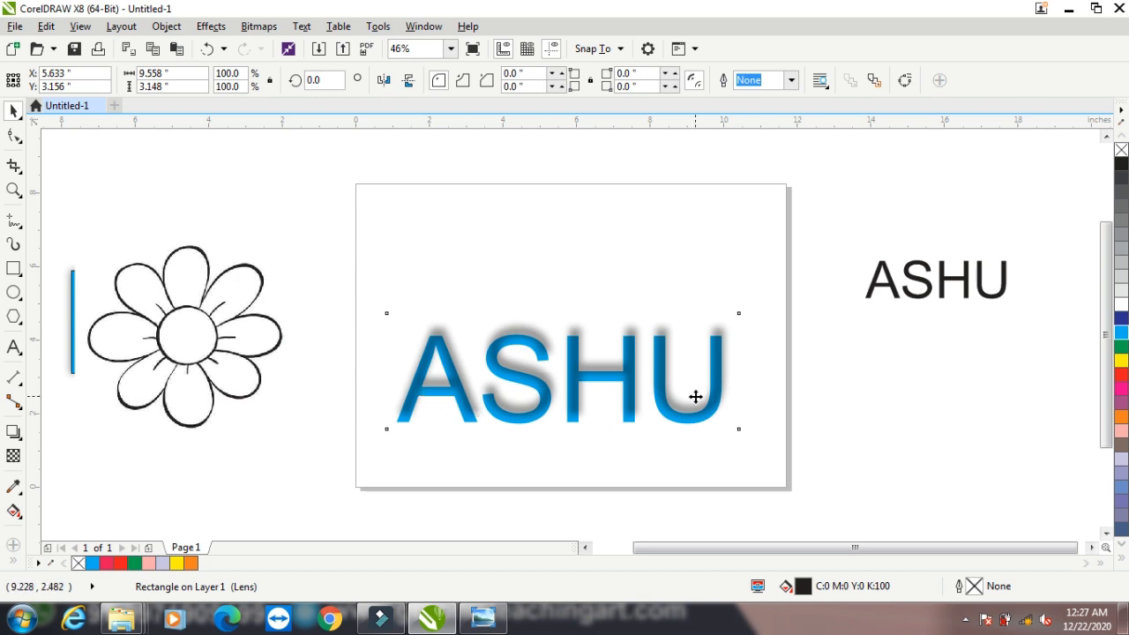
click(559, 277)
click(572, 336)
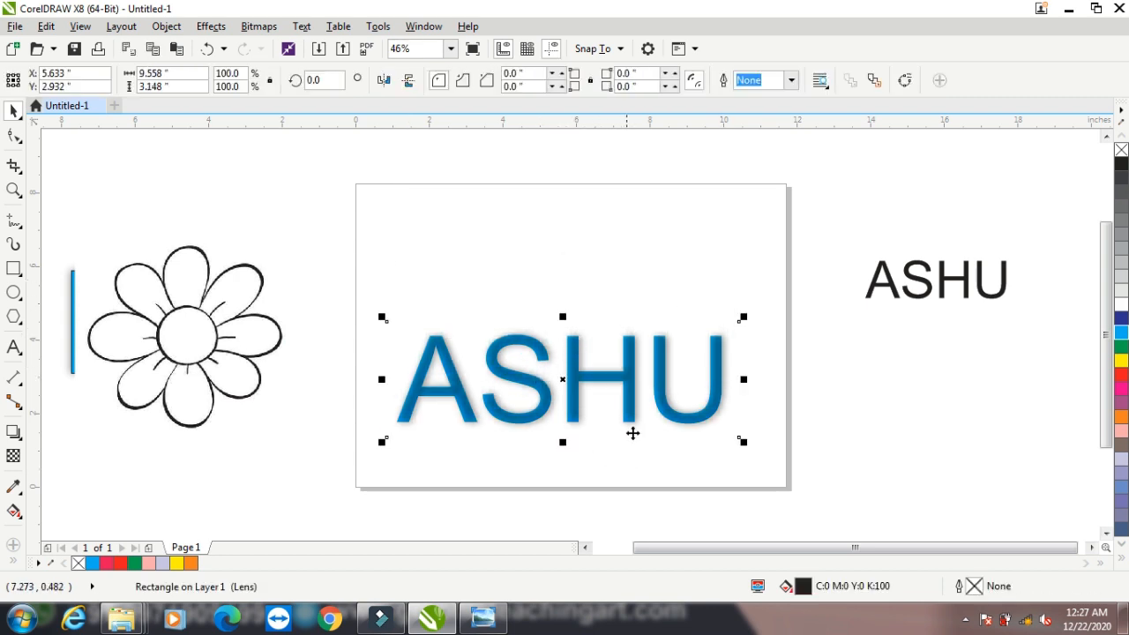
drag(568, 380, 550, 379)
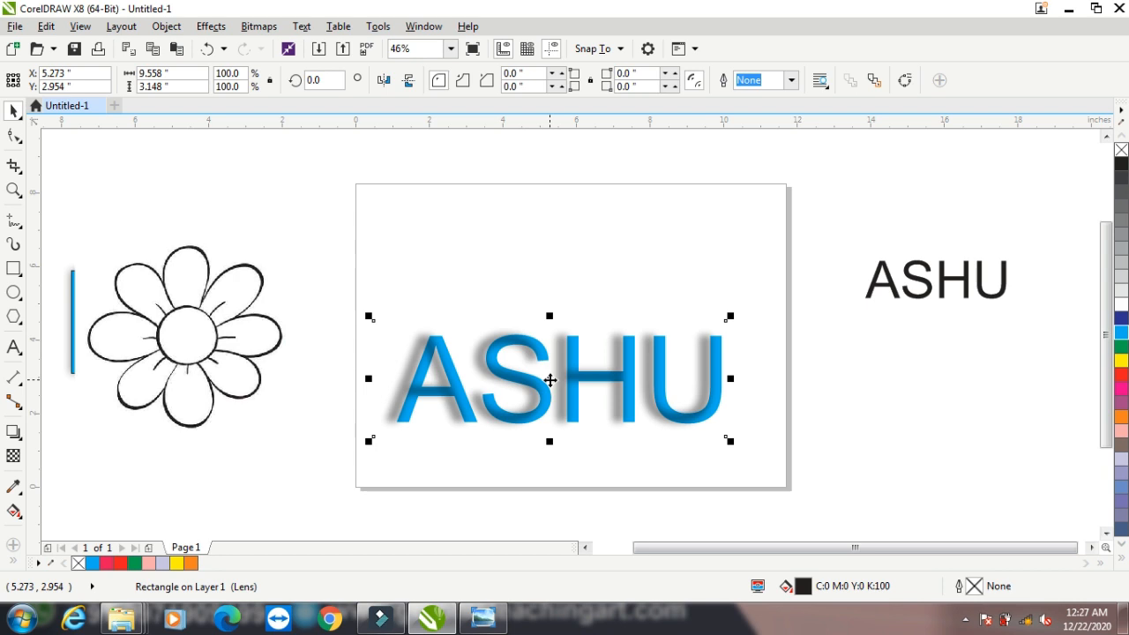
Delete the blue text together with its separated shadow from the page.
click(484, 280)
drag(350, 285, 756, 454)
key(Delete)
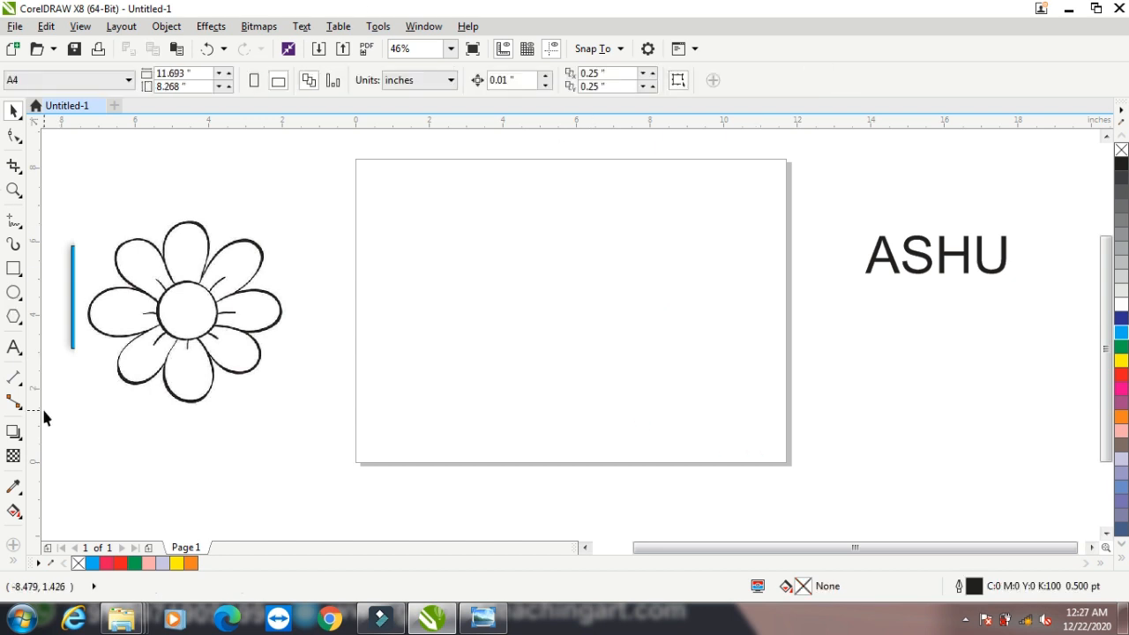
Draw a rectangle about 10.989 by 7.371 inches that nearly fills the page.
click(12, 434)
click(84, 449)
click(12, 270)
drag(370, 175, 776, 447)
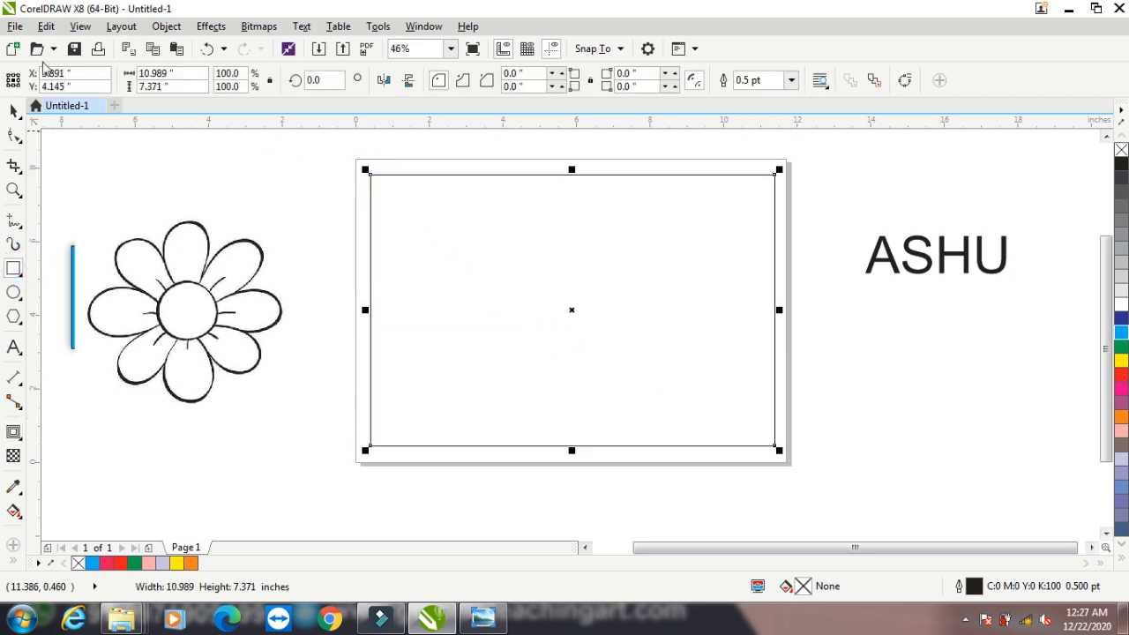
Contour the rectangle inward by about 1.303 inches and replace that contour with the Flow Outward preset.
click(14, 432)
drag(371, 176, 413, 227)
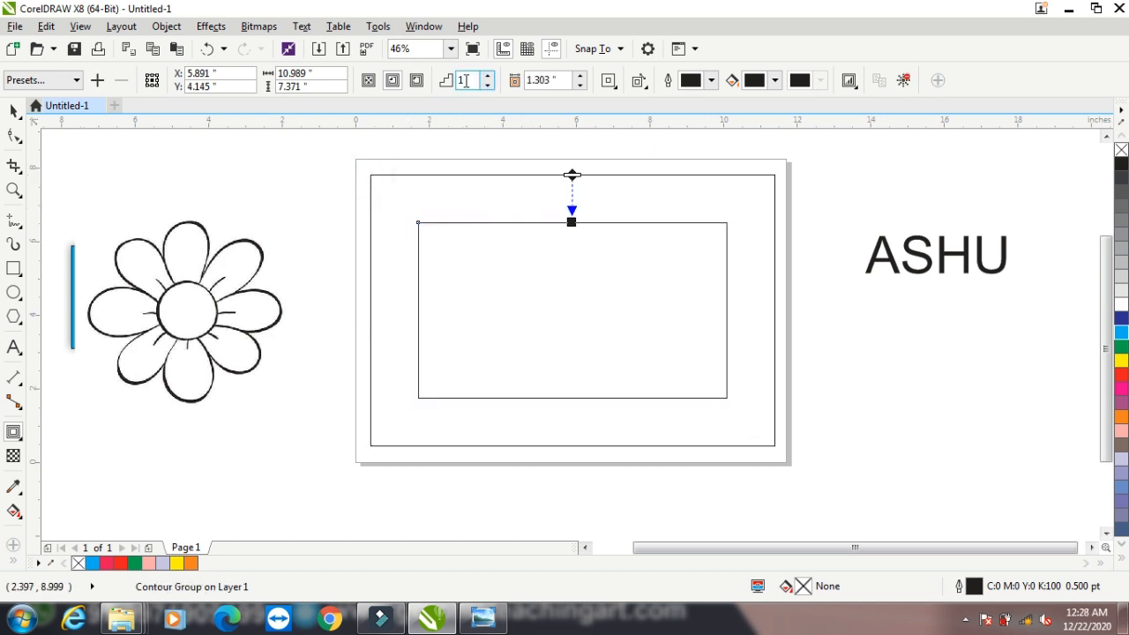
click(48, 81)
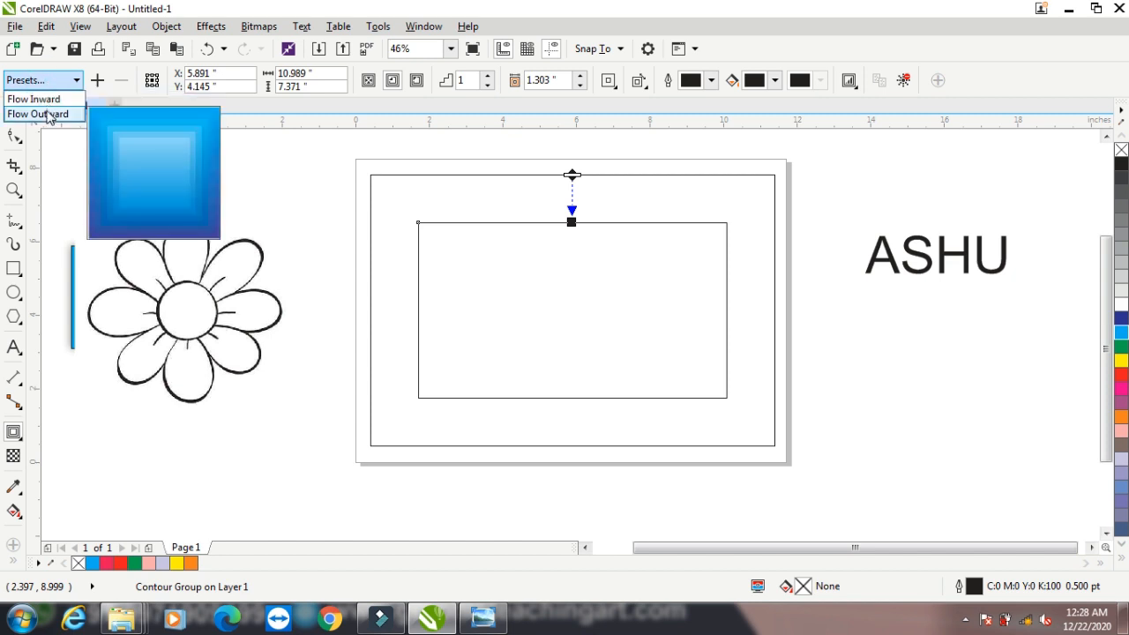
click(48, 116)
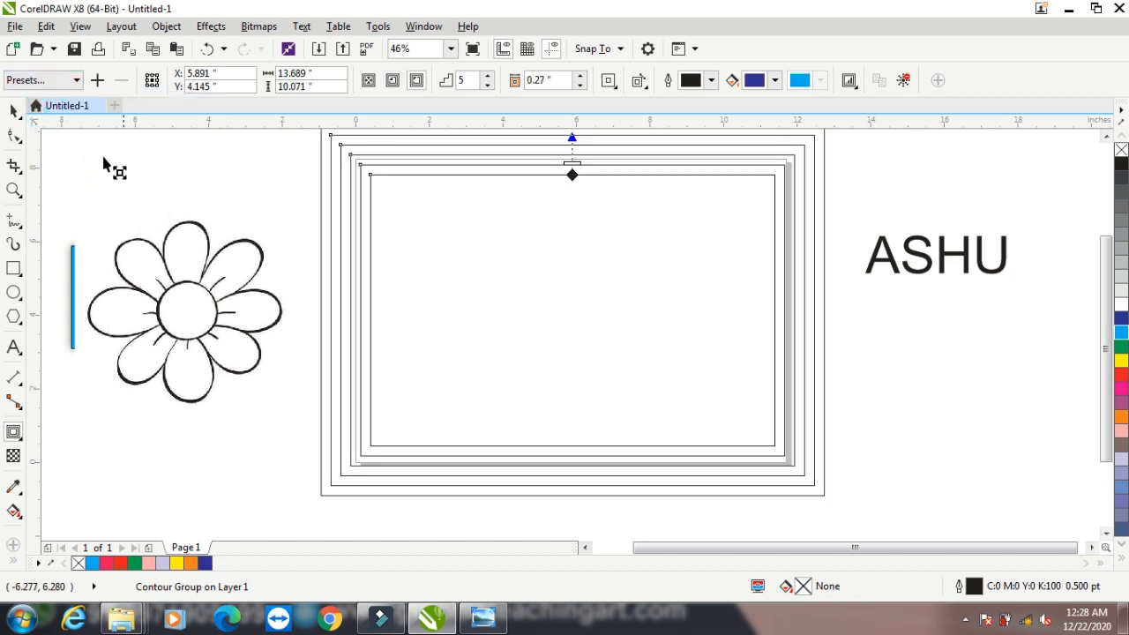
Scale the whole contoured rectangle down to about 8.954 by 6.895 inches and position it inside the page.
click(14, 113)
drag(315, 496, 406, 437)
drag(434, 286, 412, 330)
drag(385, 481, 491, 403)
drag(497, 327, 398, 343)
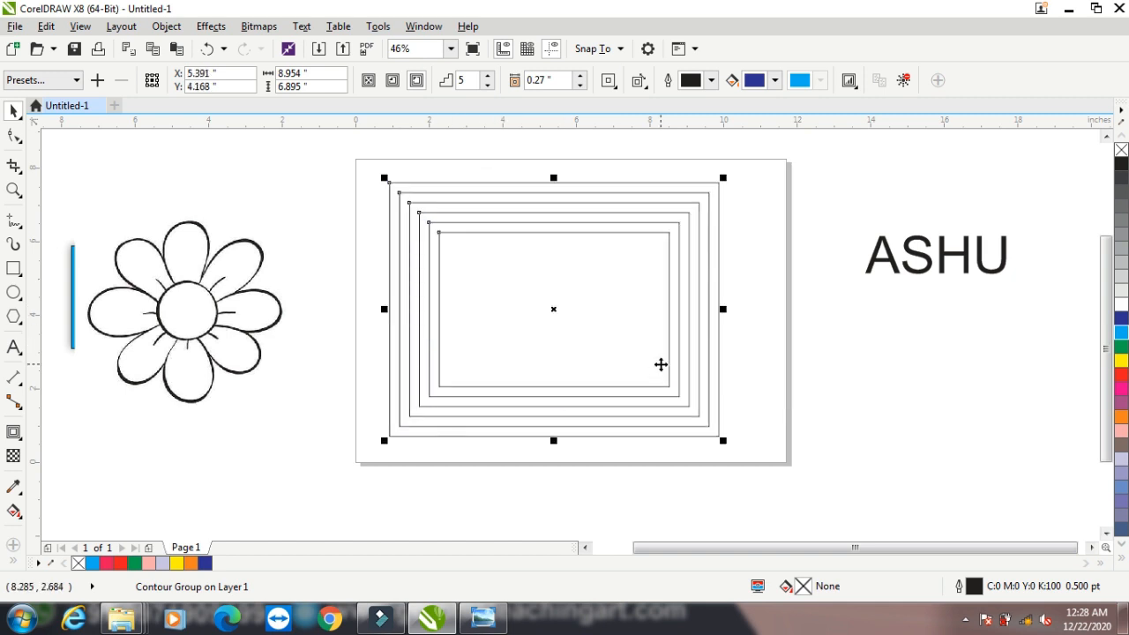
Break the contour apart into separate rectangles and fill the outer three cyan, yellow and white, from the outside in.
key(ctrl+k)
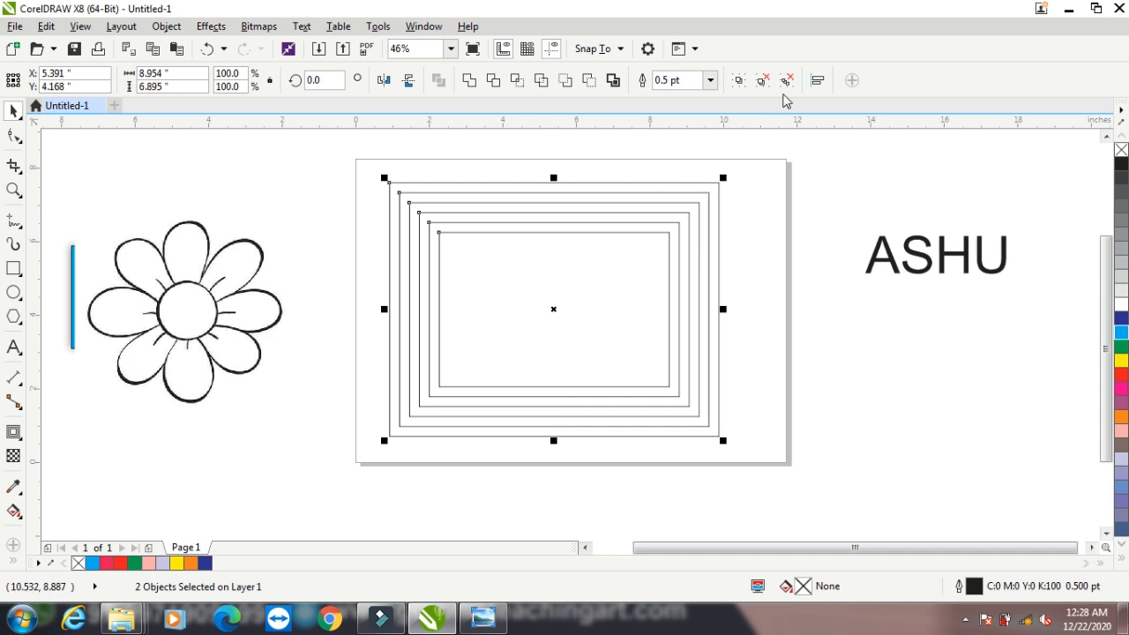
click(781, 159)
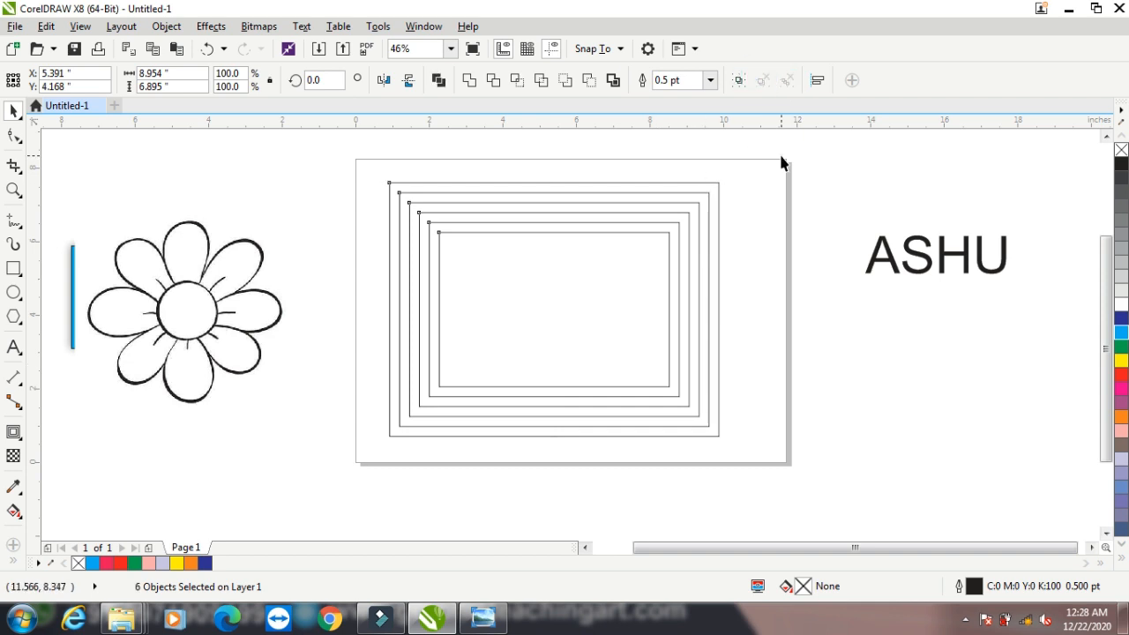
click(707, 192)
click(1121, 331)
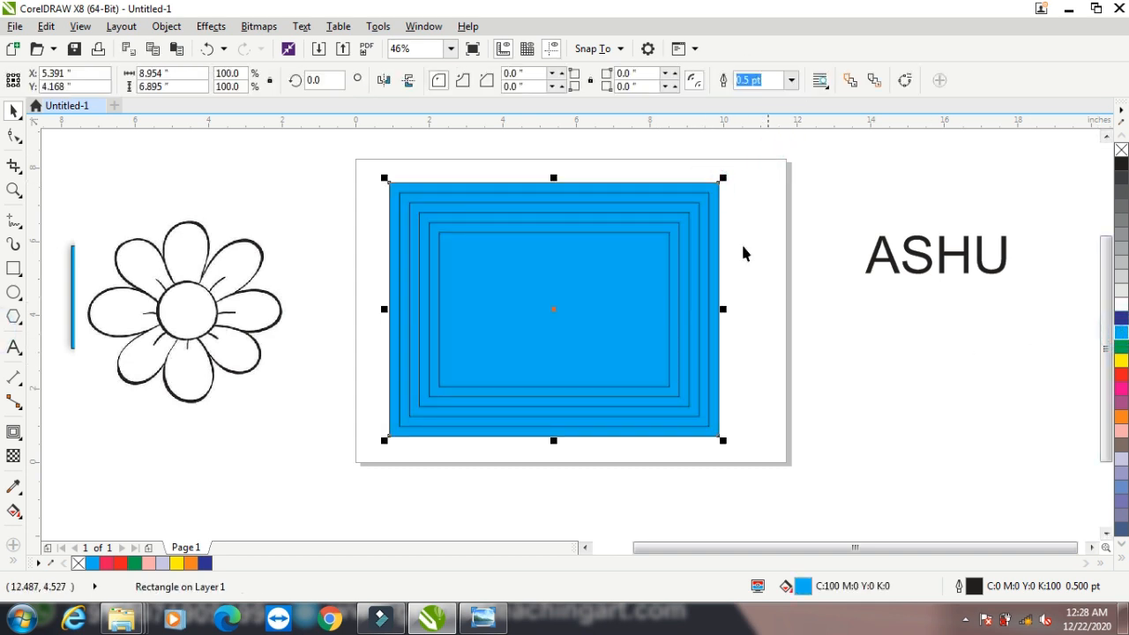
click(687, 195)
click(1121, 360)
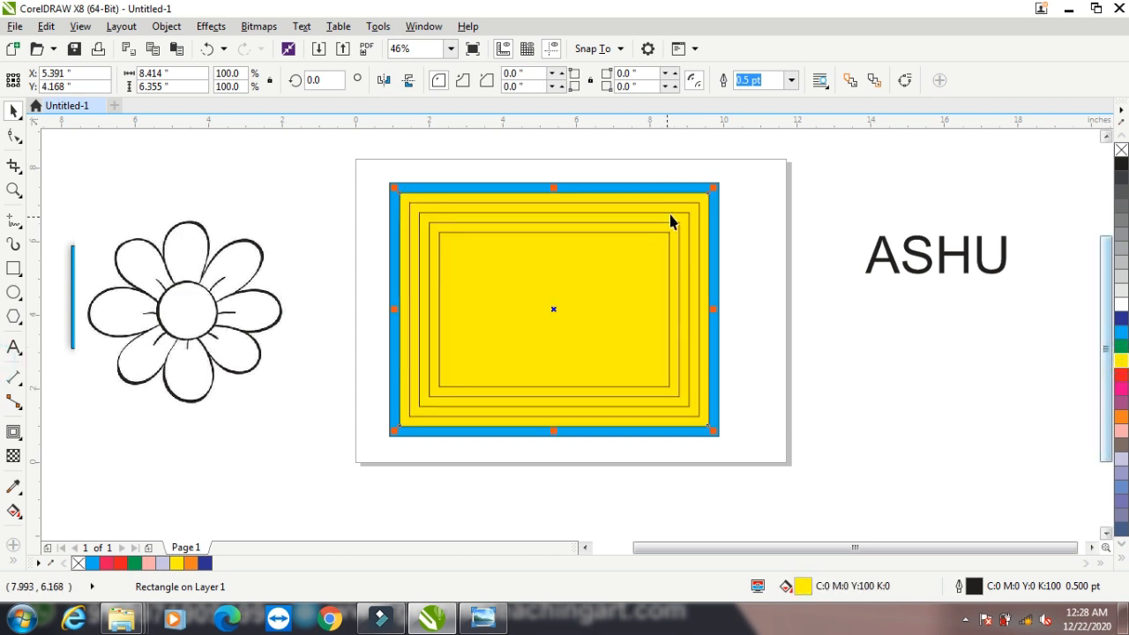
click(681, 210)
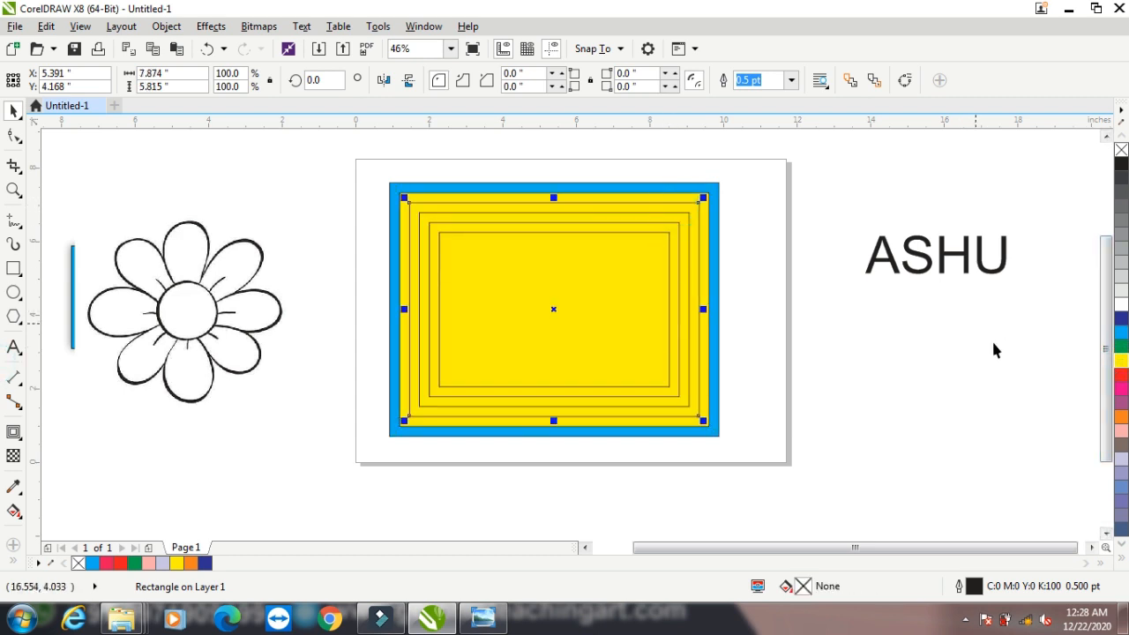
click(1122, 304)
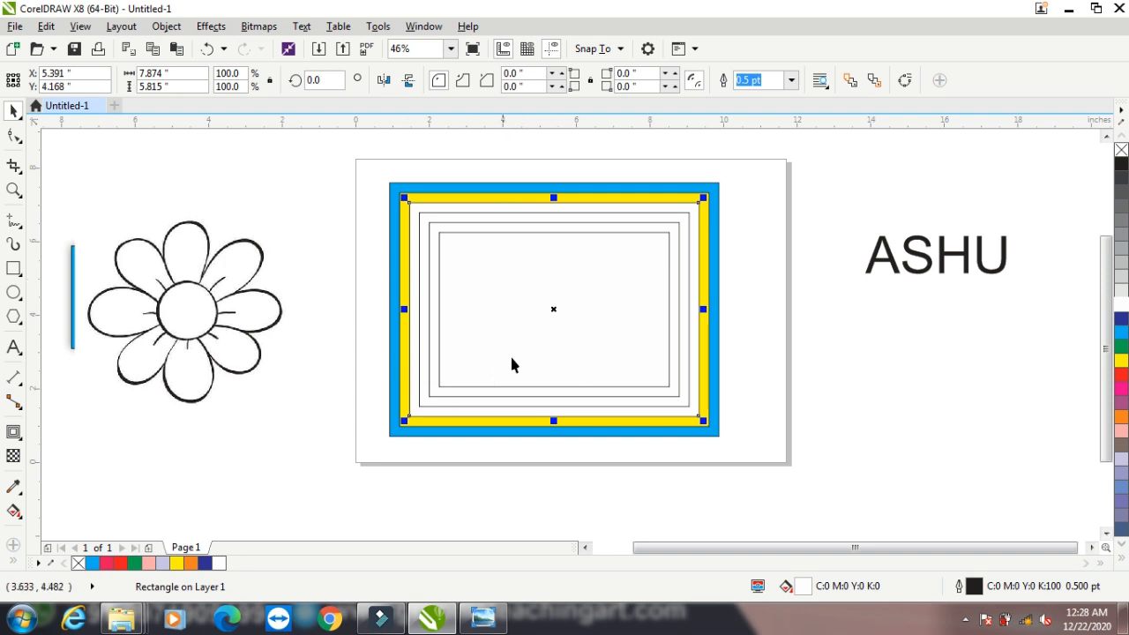
Undo the rectangle fills and the breaking apart to restore the live contour group.
key(ctrl+z)
key(ctrl+z)
key(ctrl+z)
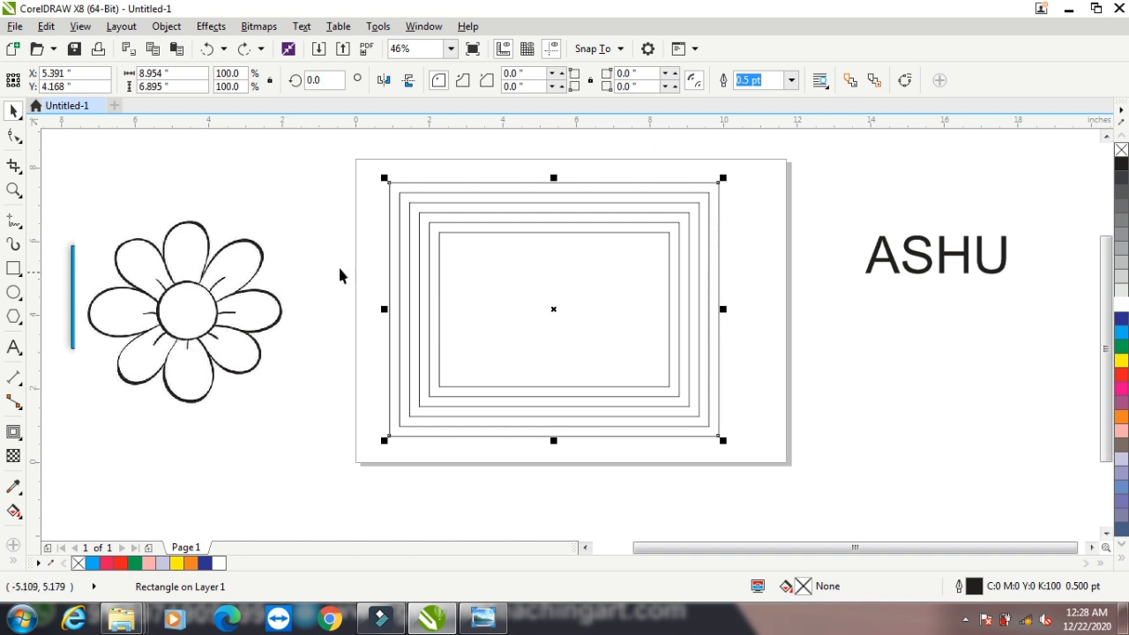
click(525, 201)
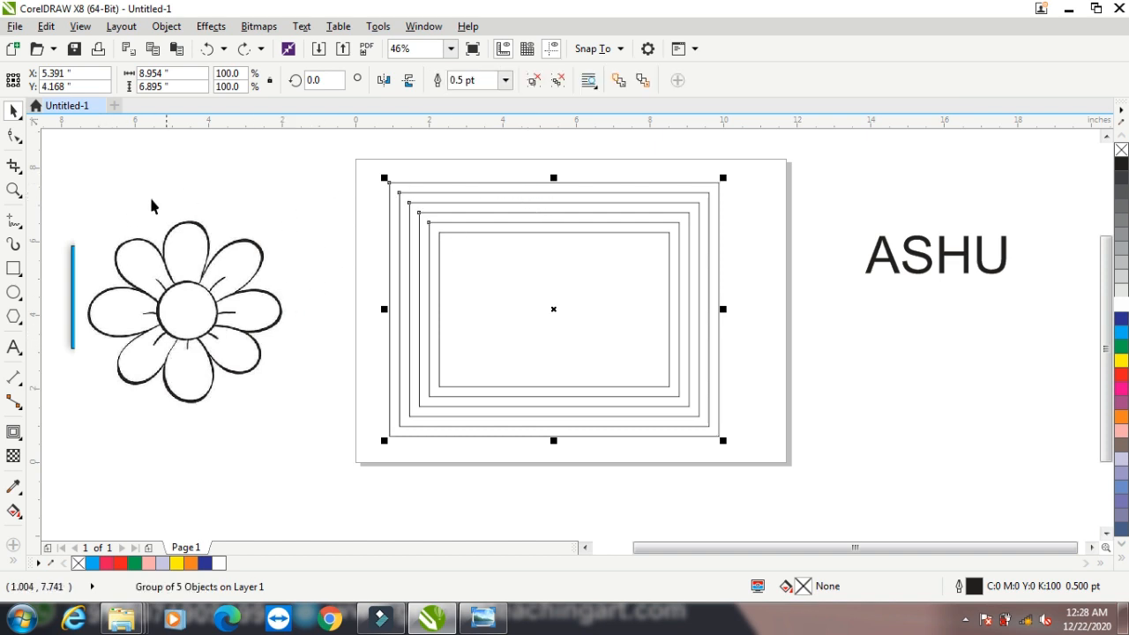
key(ctrl+z)
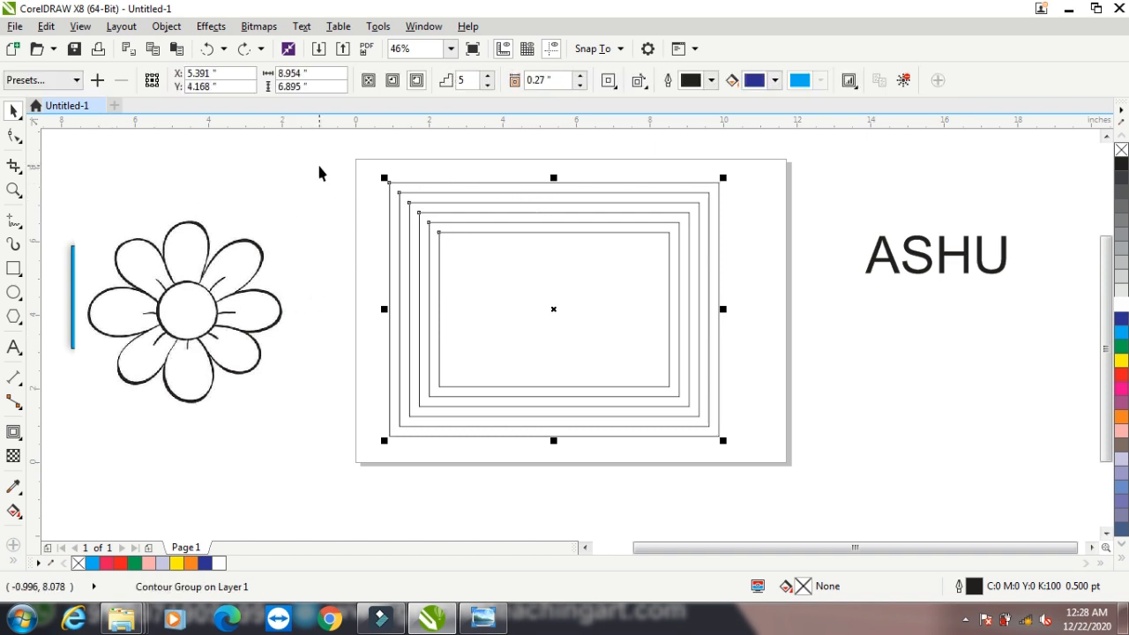
Try the To Center and Inside contour directions, and return the contour to Outside with 5 steps.
click(368, 81)
click(392, 82)
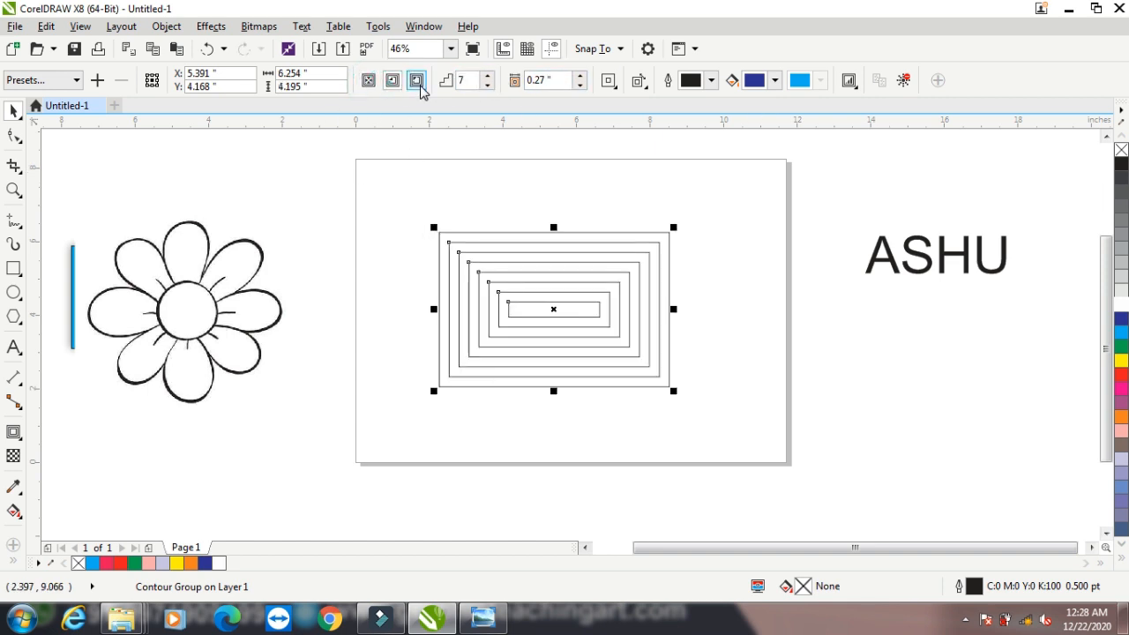
click(417, 82)
click(486, 85)
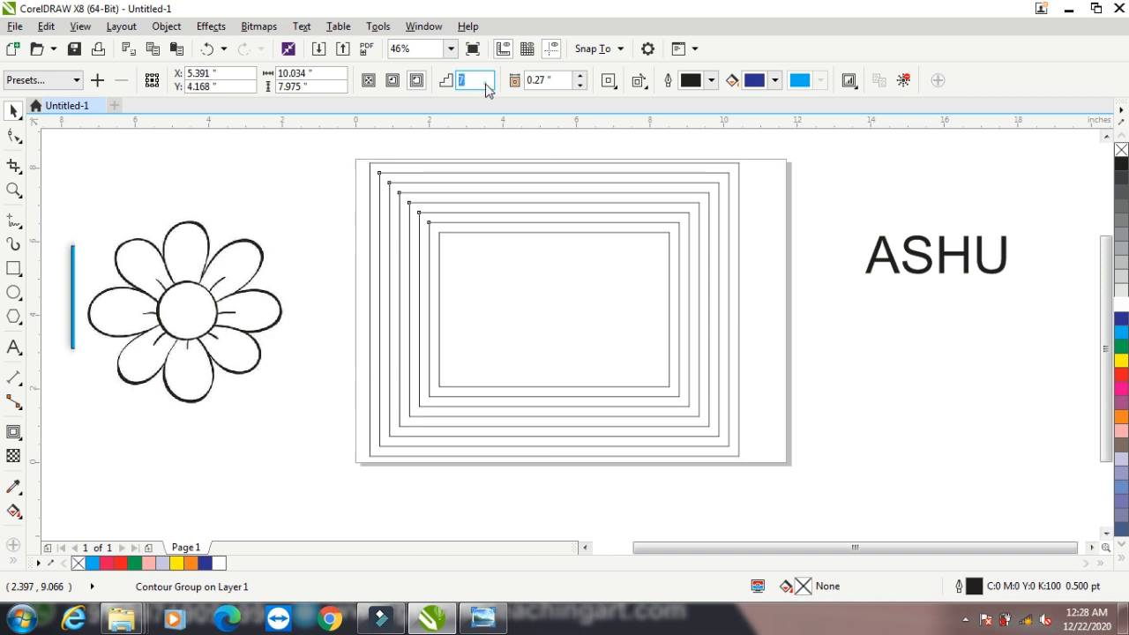
click(487, 85)
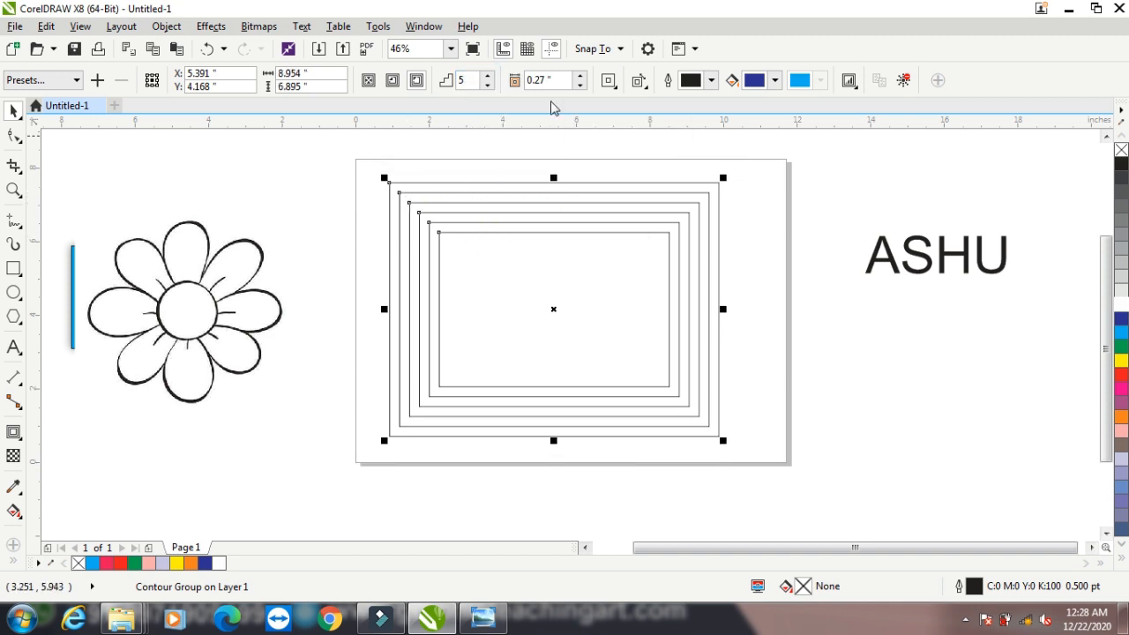
Set the contour offset to 0.24 inches.
click(580, 85)
click(580, 85)
click(581, 86)
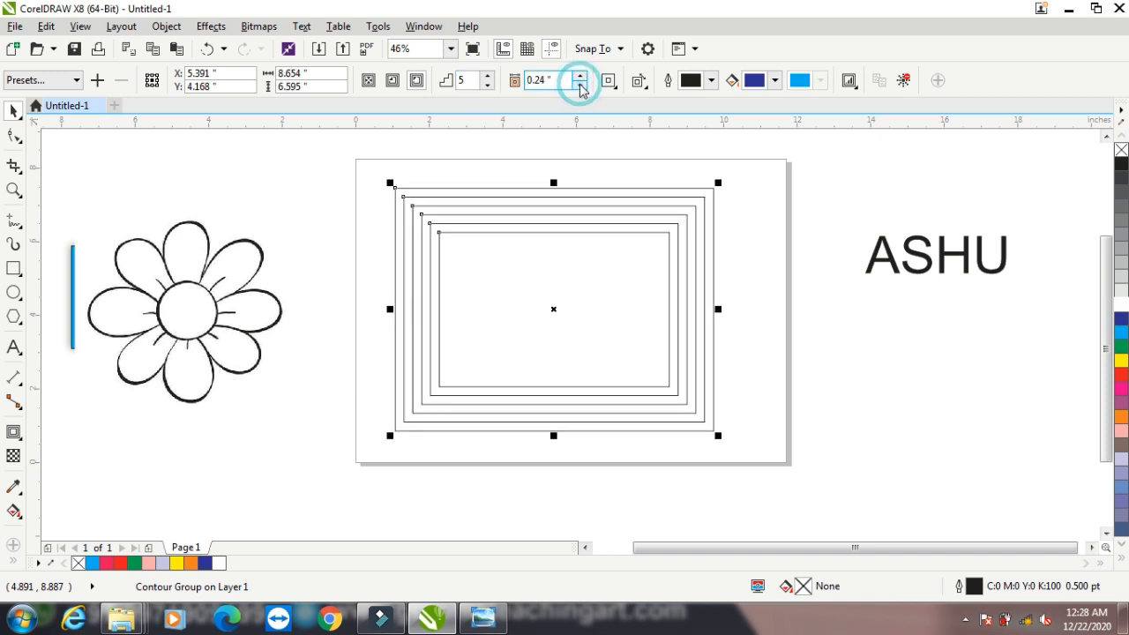
Set the contour's outline colour to C9 M100 Y58 K1 and its fill colour to C98 M88 Y0 K0.
click(712, 81)
click(774, 179)
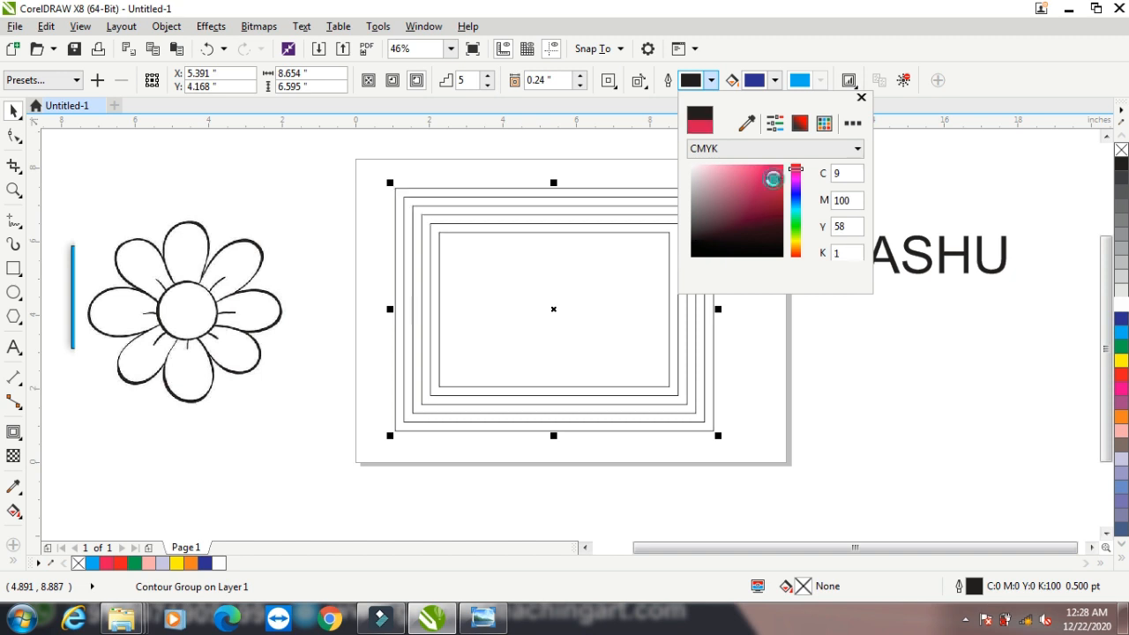
click(774, 80)
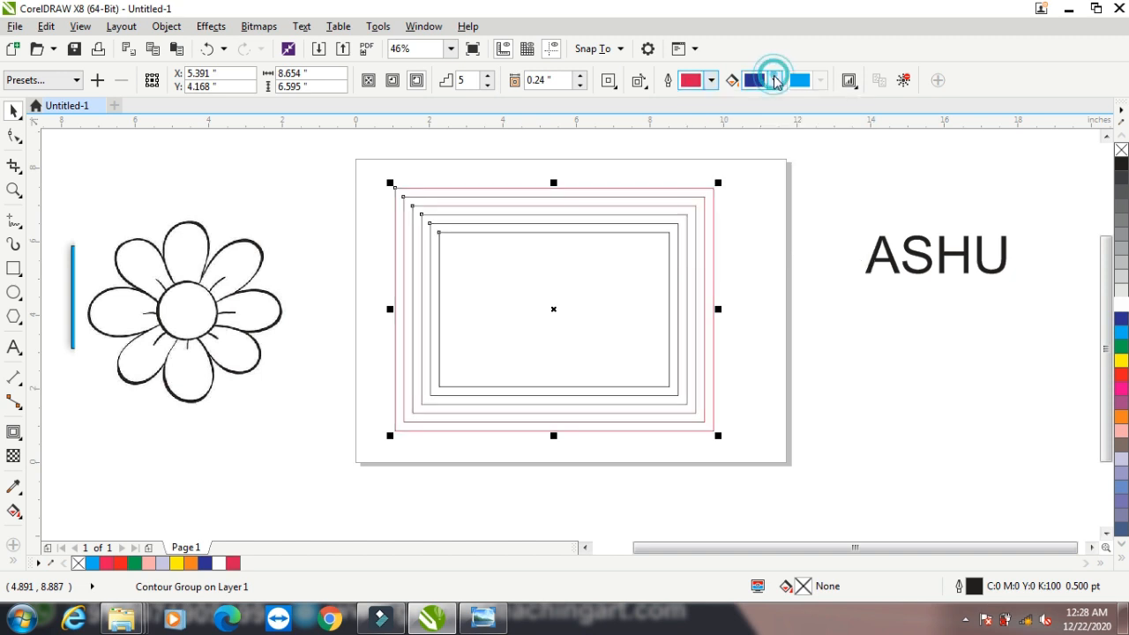
click(774, 80)
click(833, 183)
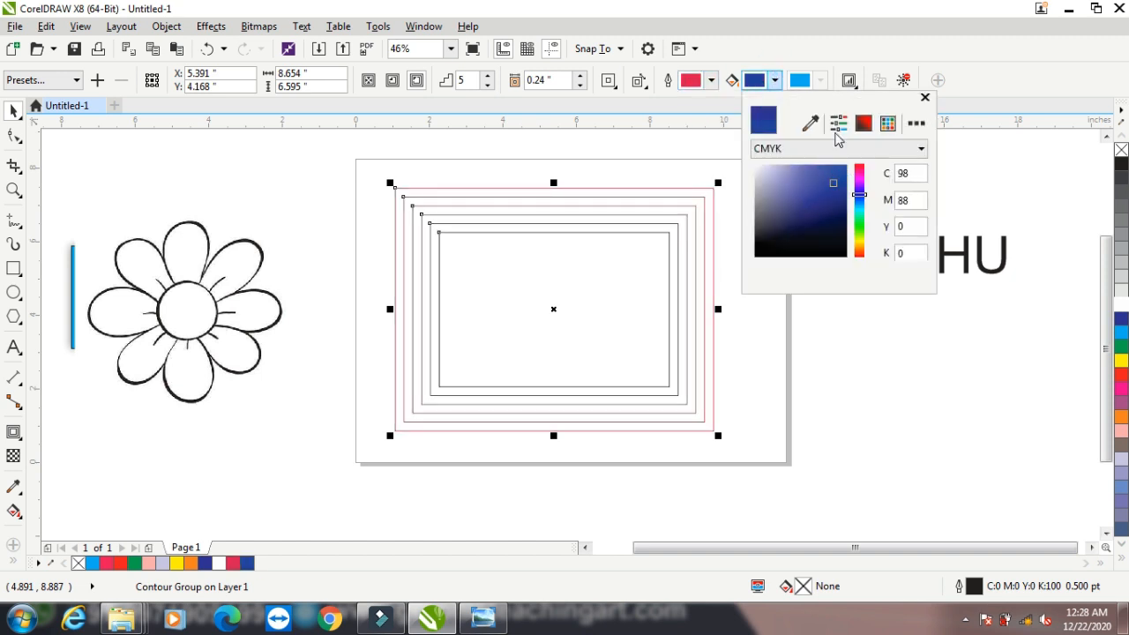
click(812, 38)
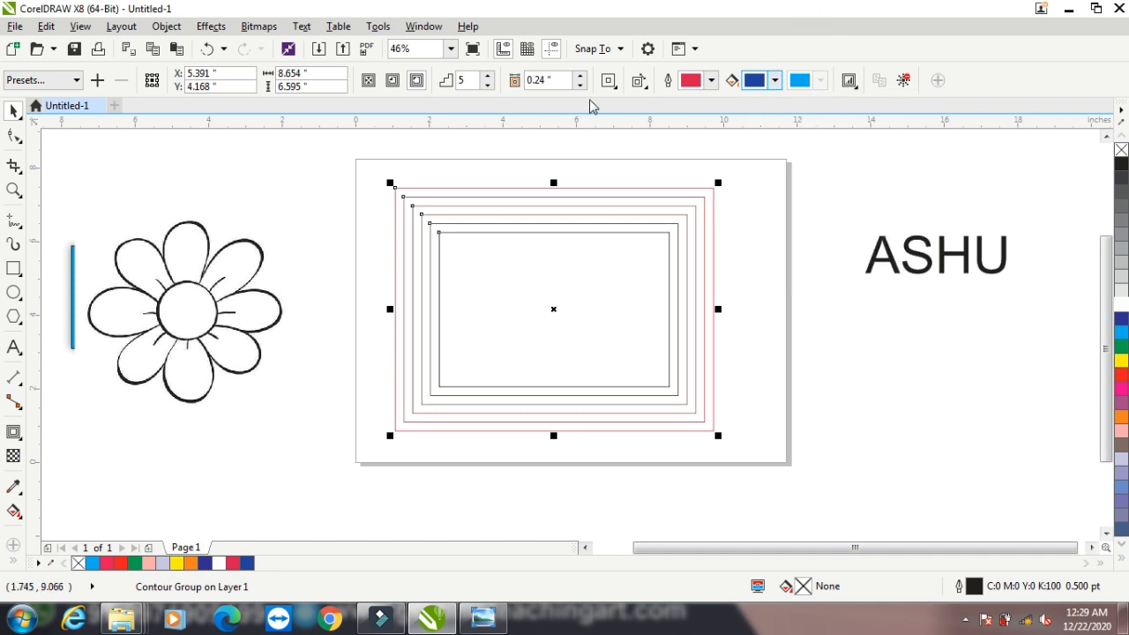
Clear the contour from the rectangle and move the plain rectangle off the page, beneath the black text.
click(904, 80)
click(13, 111)
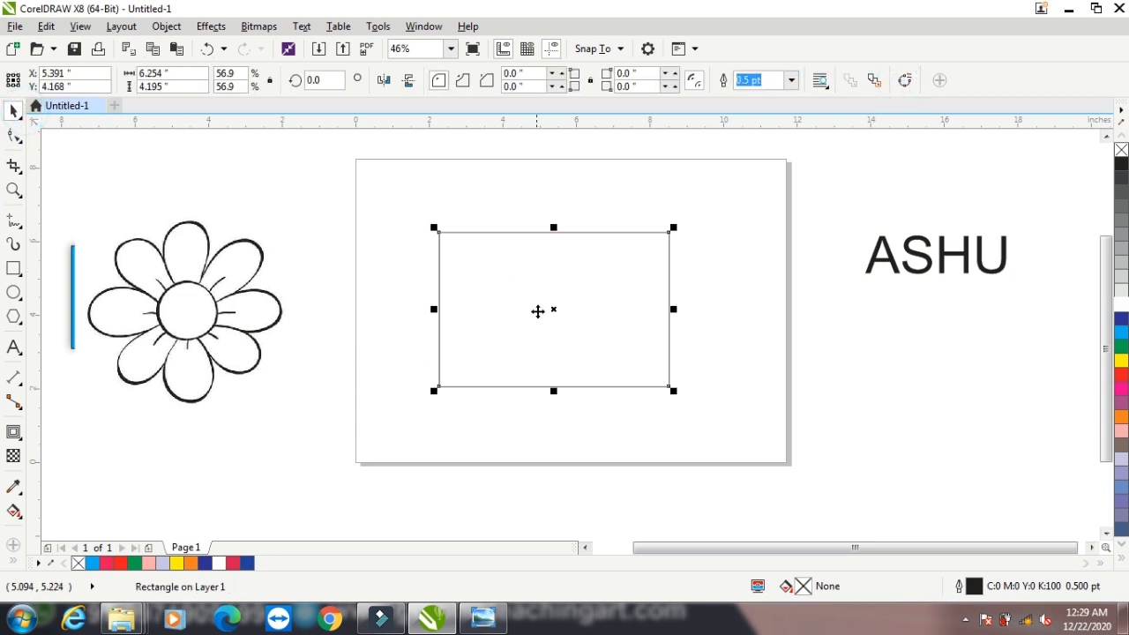
drag(549, 309, 960, 381)
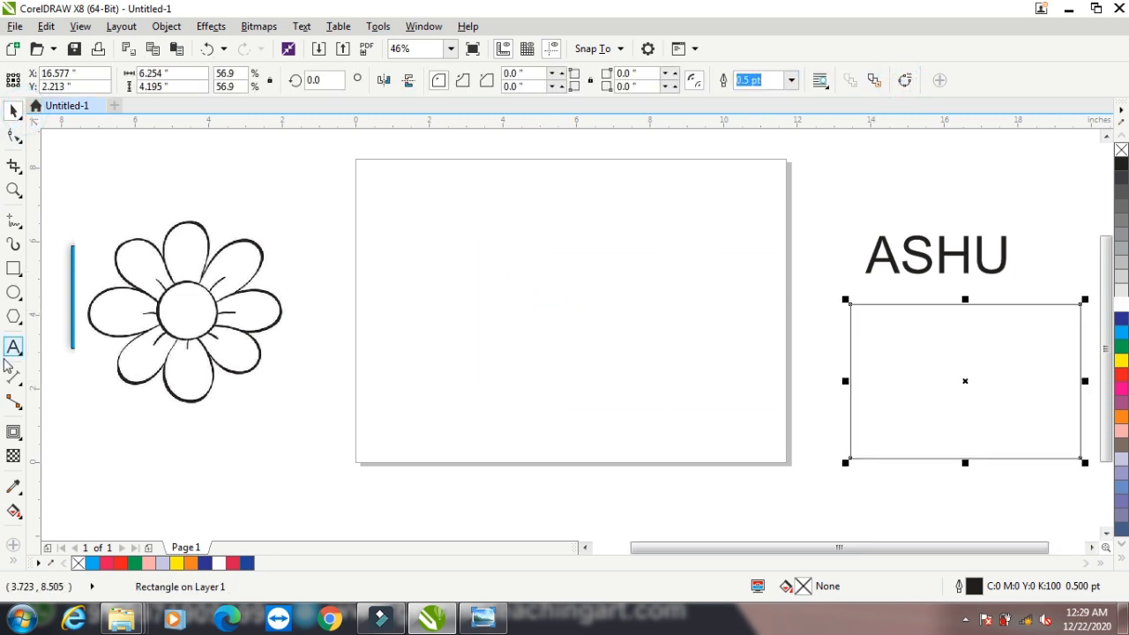
Draw a circle about 6.225 inches in diameter and centre it on the page.
click(14, 292)
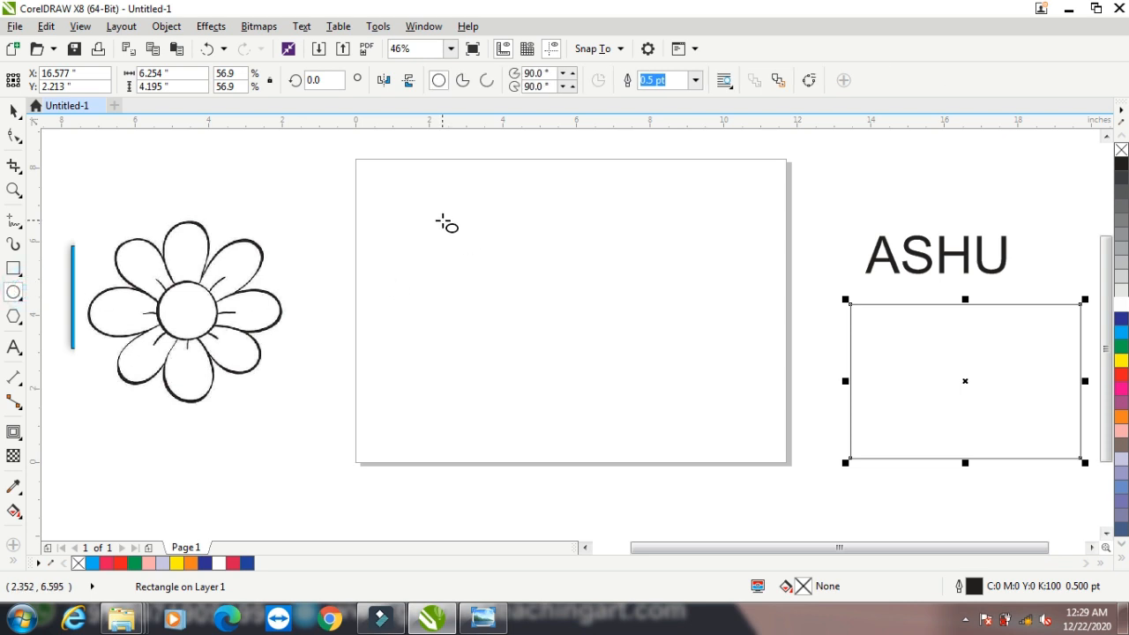
drag(425, 207, 655, 437)
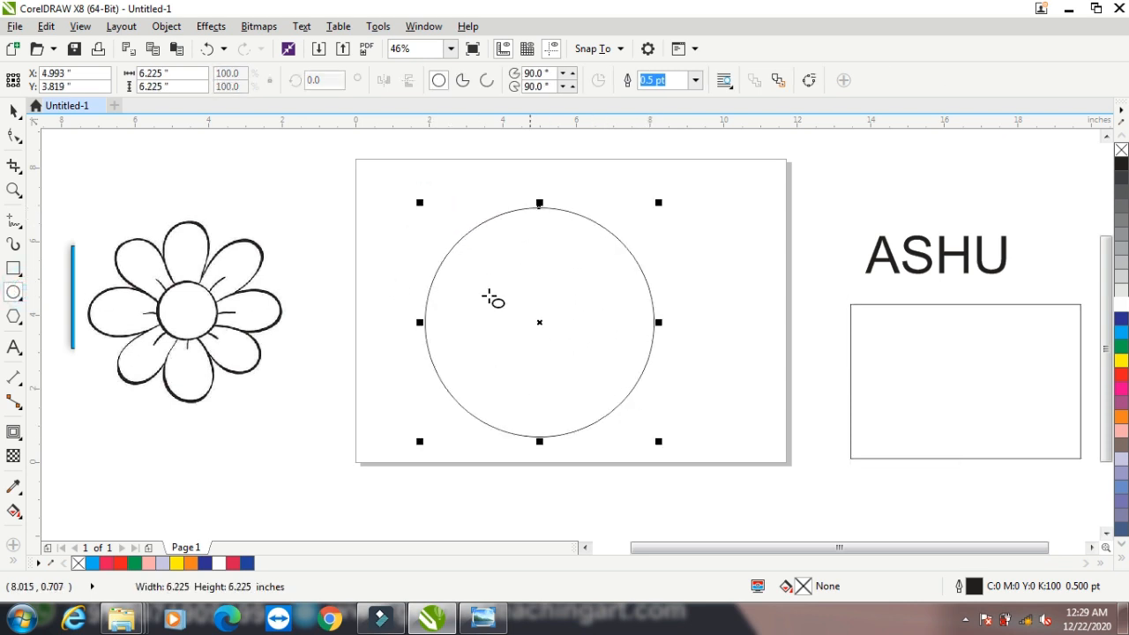
click(14, 111)
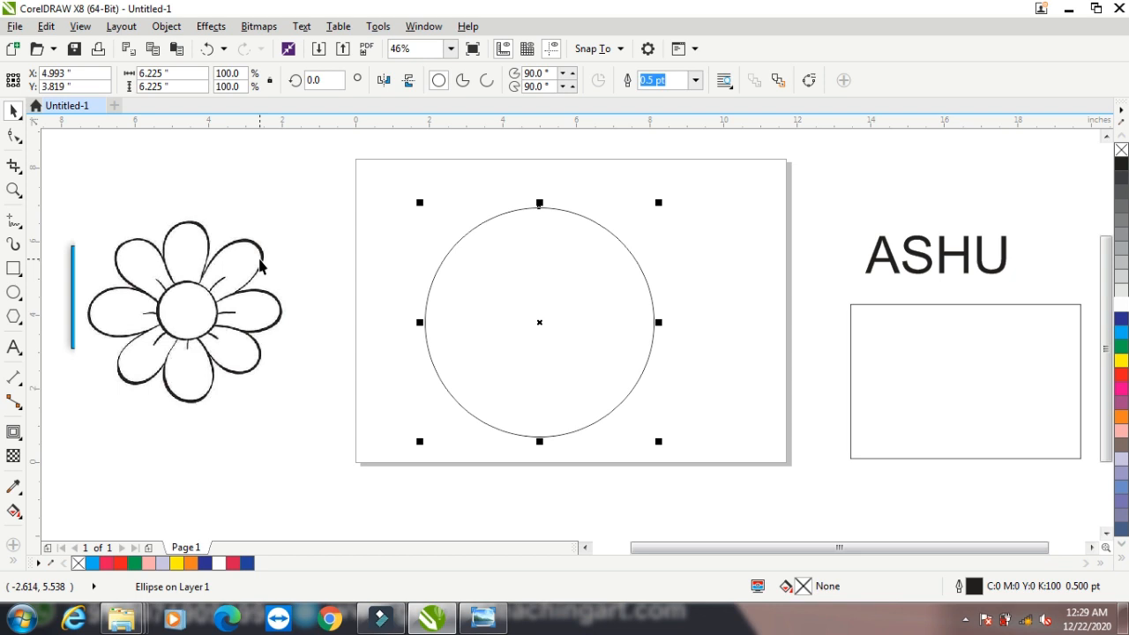
Draw a straight horizontal line about 8.629 inches long through the circle's centre, extending past both sides.
click(19, 217)
click(80, 239)
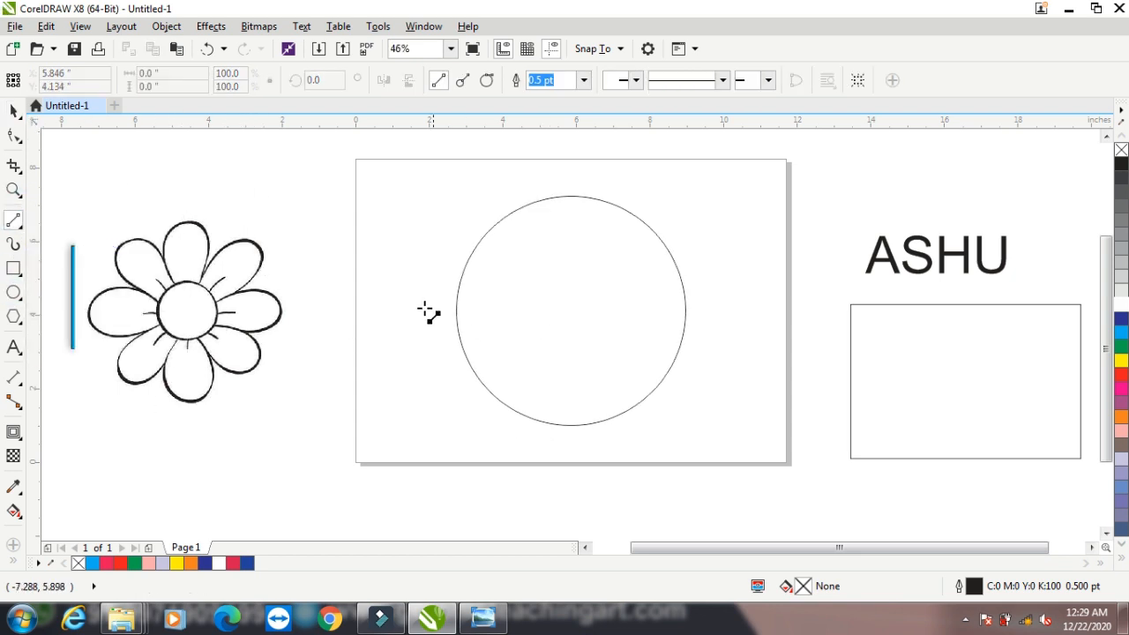
drag(416, 309, 739, 310)
click(13, 110)
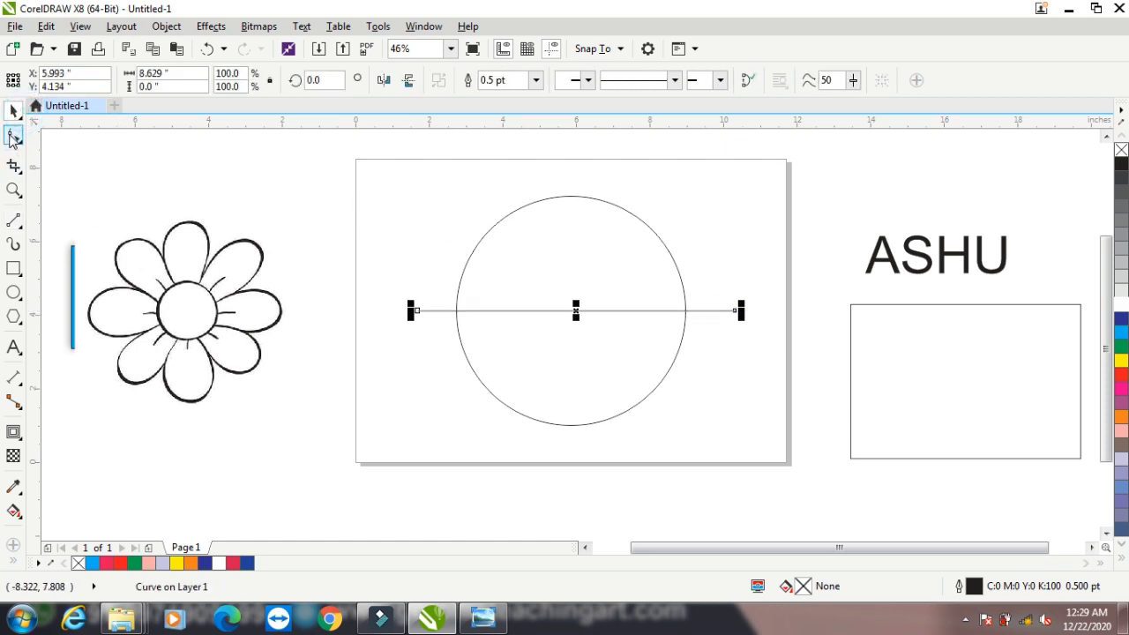
Convert the horizontal line to a curve and bend it into a wave about 0.977 inches high, left part up, right part down.
click(13, 135)
right_click(539, 312)
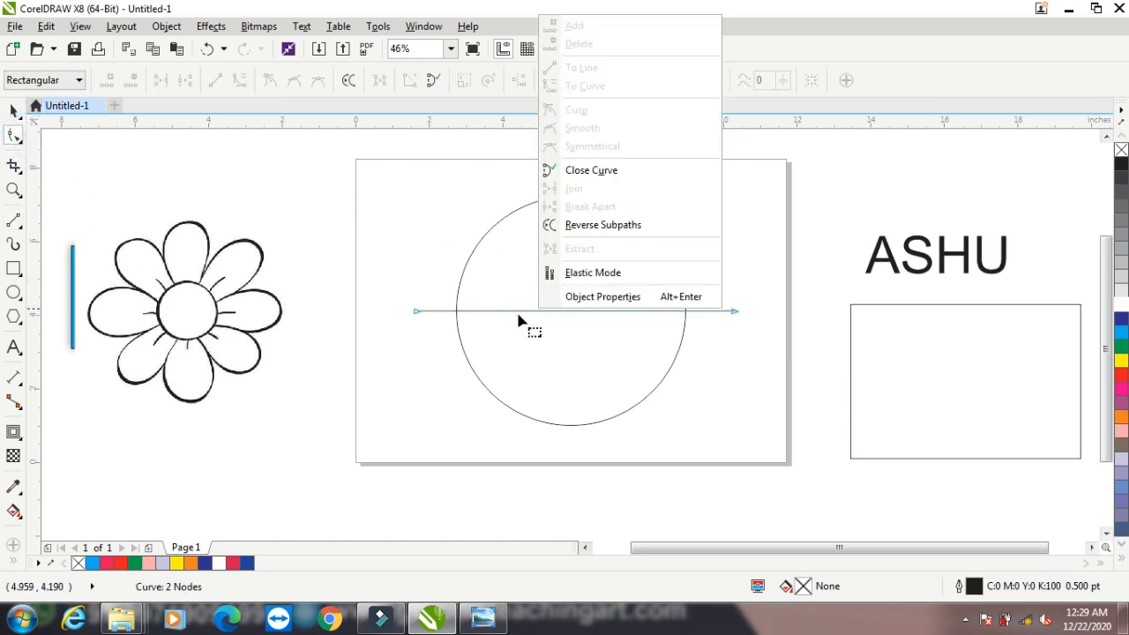
click(522, 311)
right_click(522, 311)
click(492, 309)
click(491, 310)
right_click(498, 304)
click(536, 88)
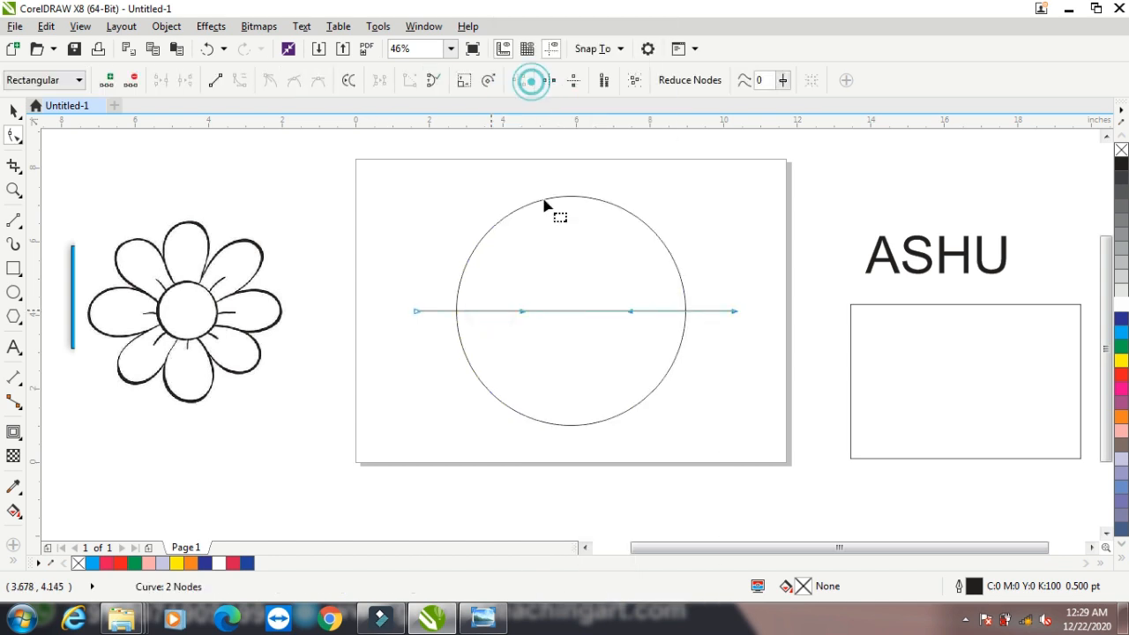
drag(630, 313, 628, 384)
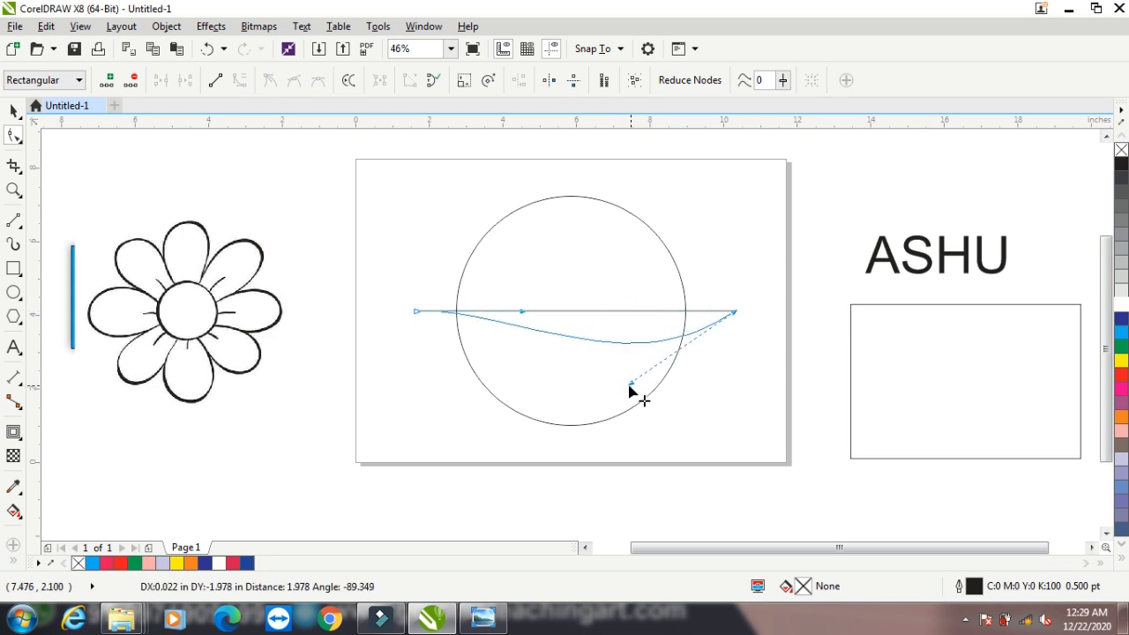
drag(522, 311, 535, 262)
click(13, 110)
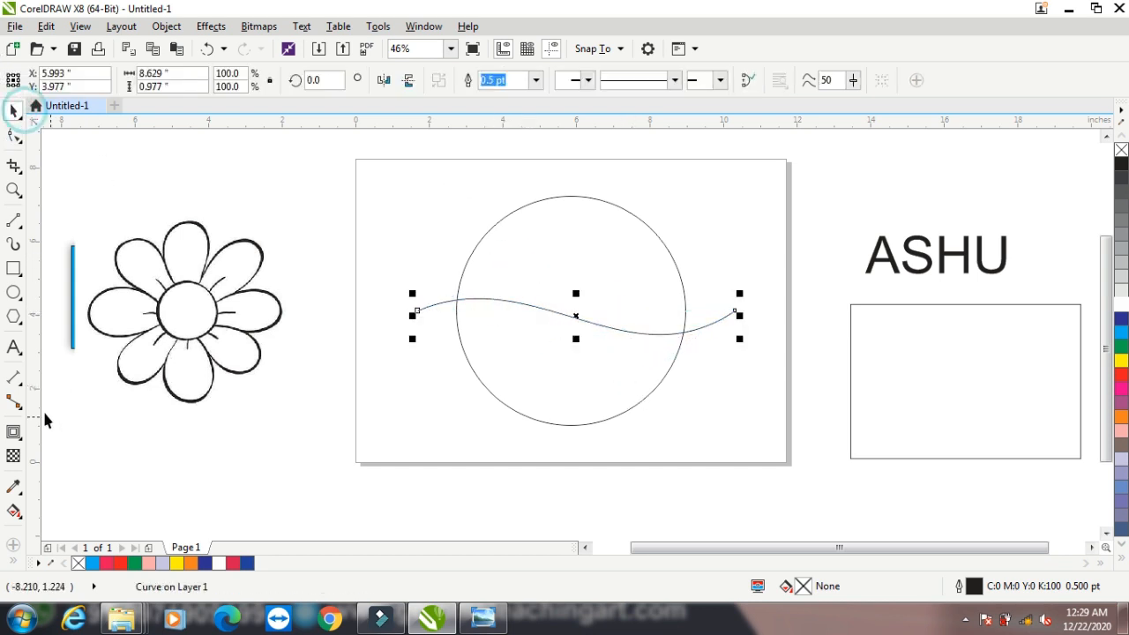
Apply a contour around the wavy line and set it to 1 step.
click(14, 434)
click(68, 451)
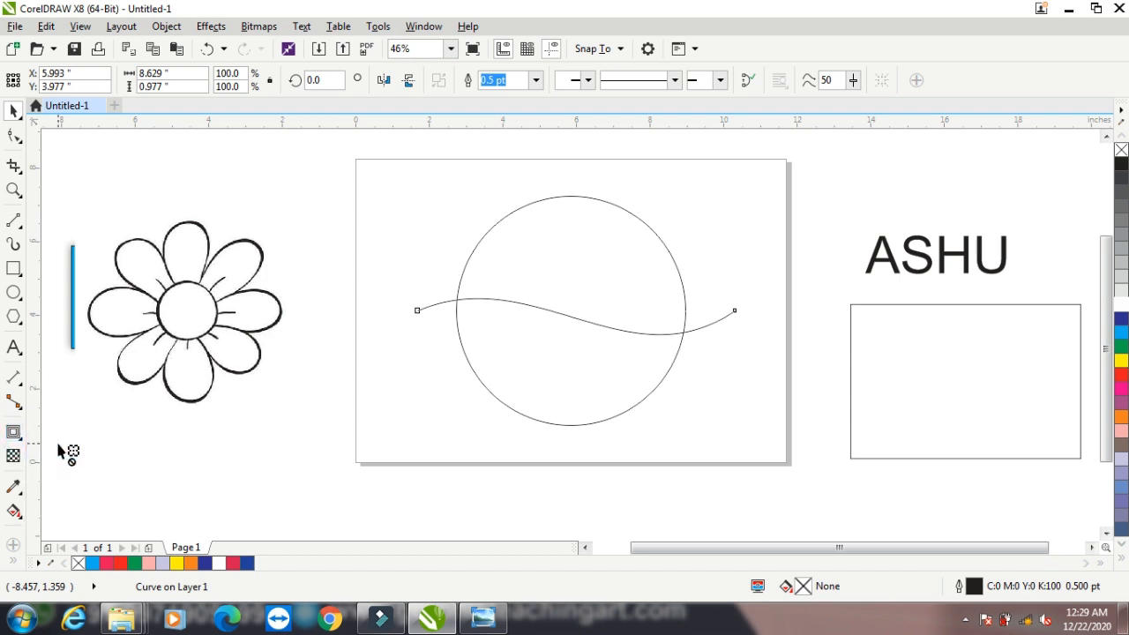
mouse_move(418, 314)
mouse_down()
mouse_move(436, 330)
mouse_move(424, 325)
mouse_up()
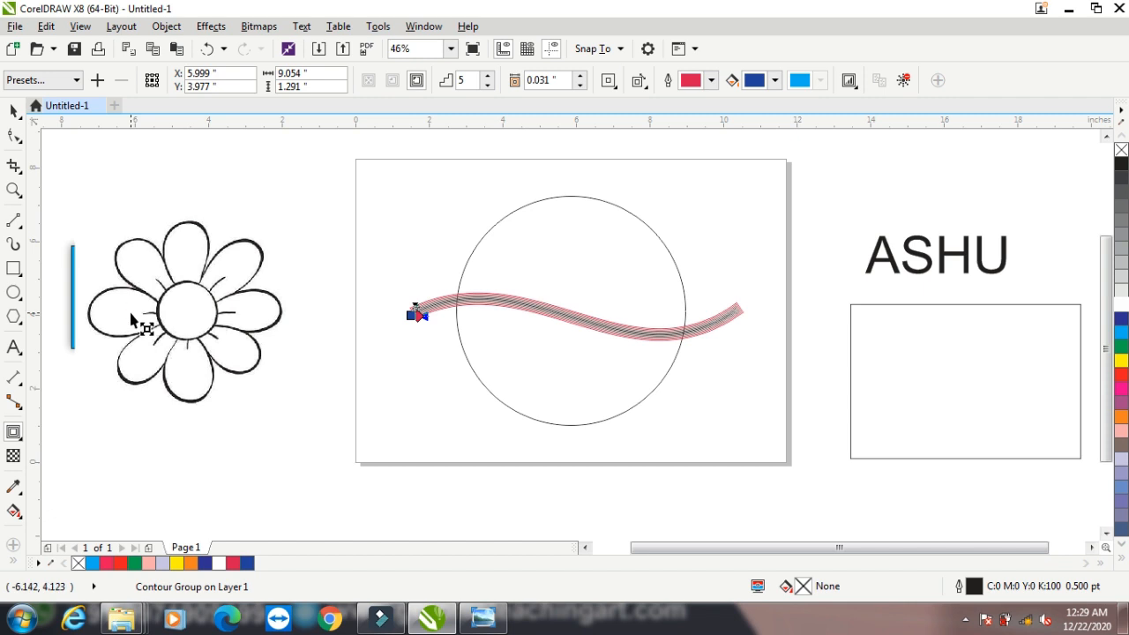
double_click(466, 81)
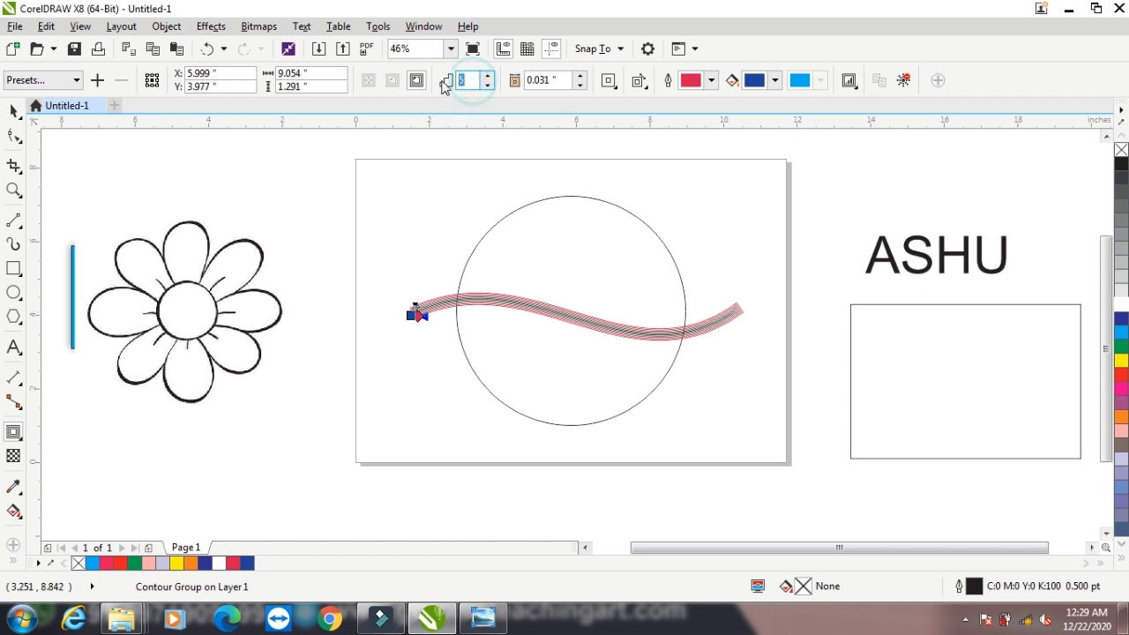
text(1)
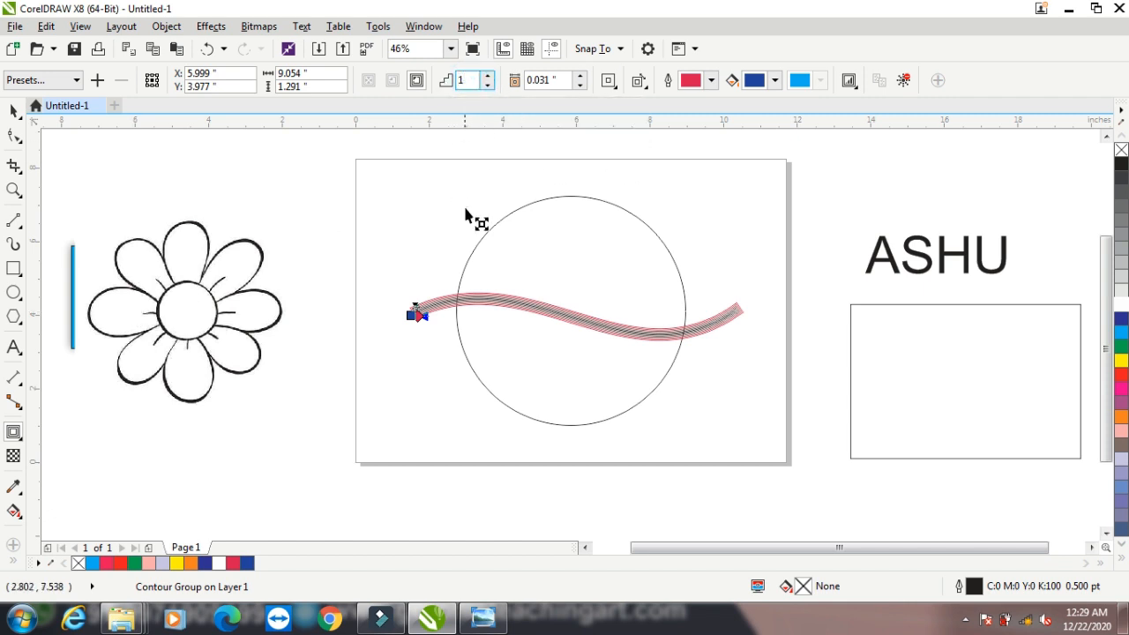
key(Return)
Break the contour group apart and delete the original black wavy line inside the red outline.
click(13, 111)
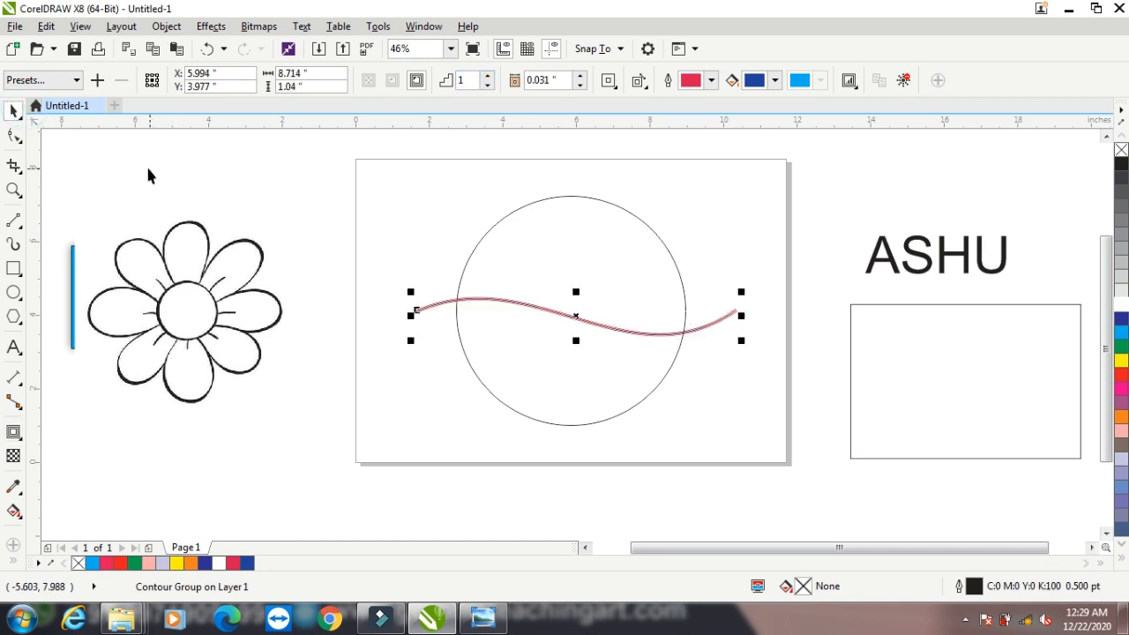
click(15, 187)
drag(396, 294, 466, 332)
click(13, 110)
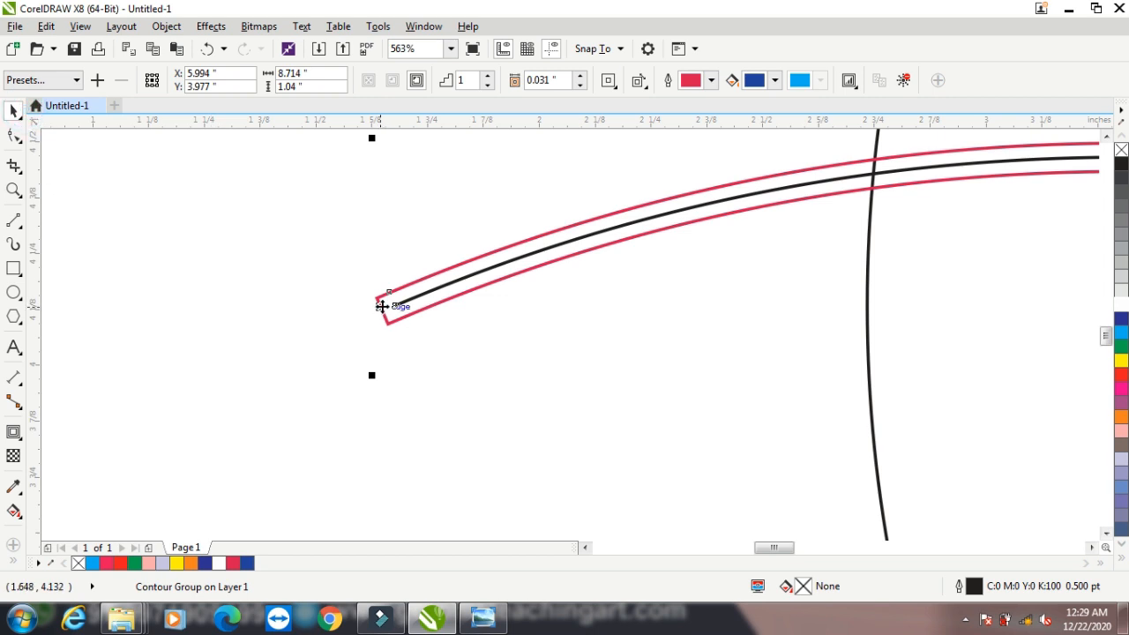
key(ctrl+k)
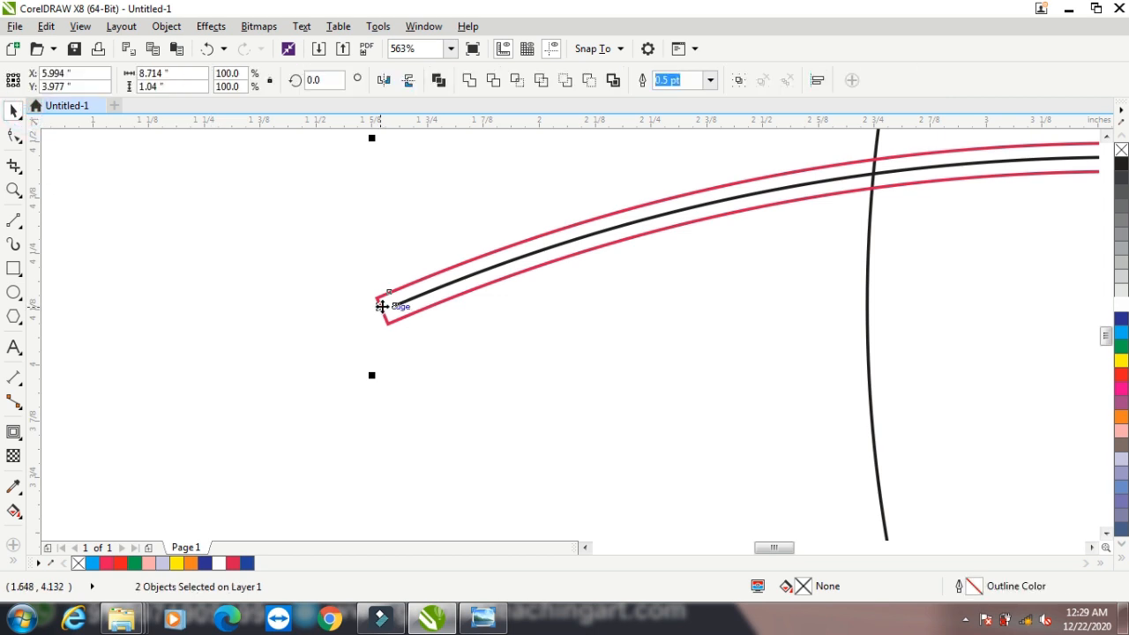
click(296, 229)
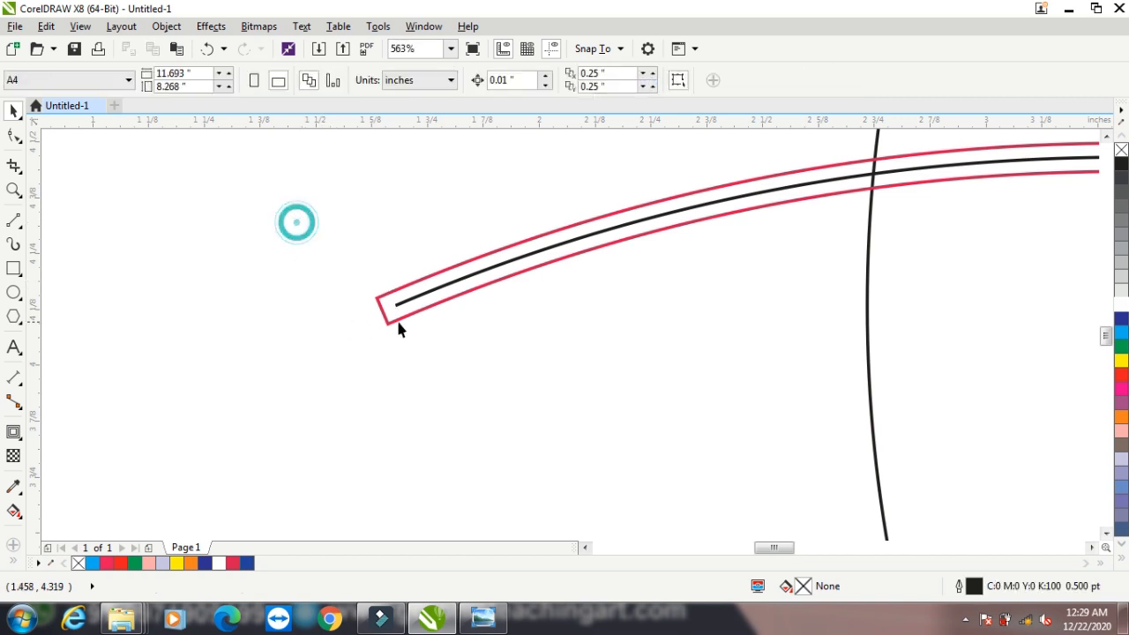
click(412, 304)
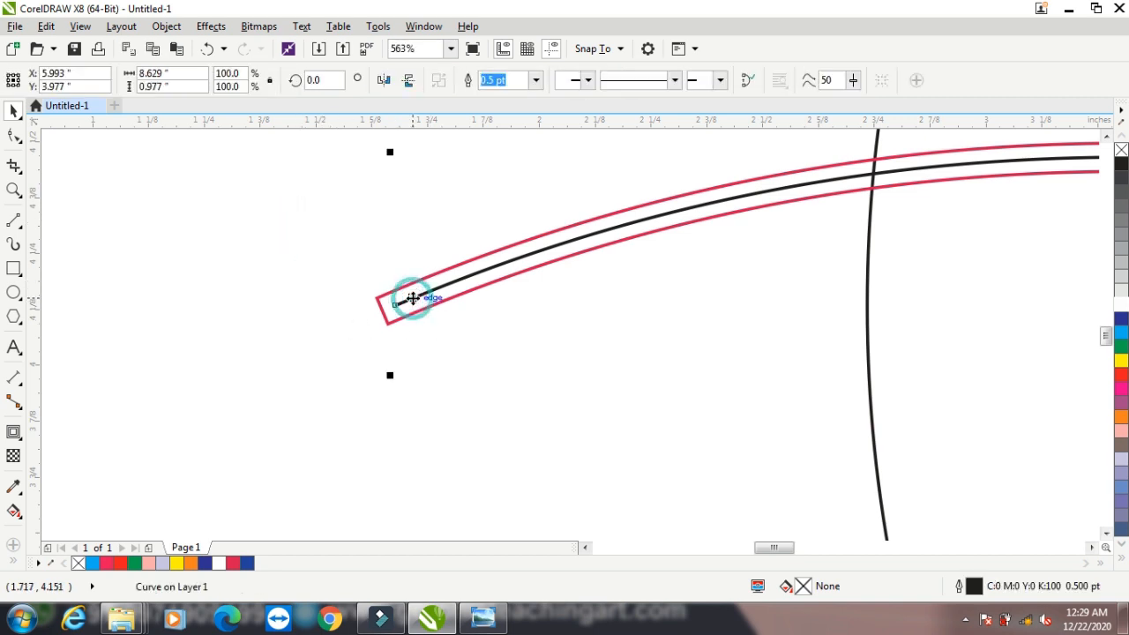
key(Delete)
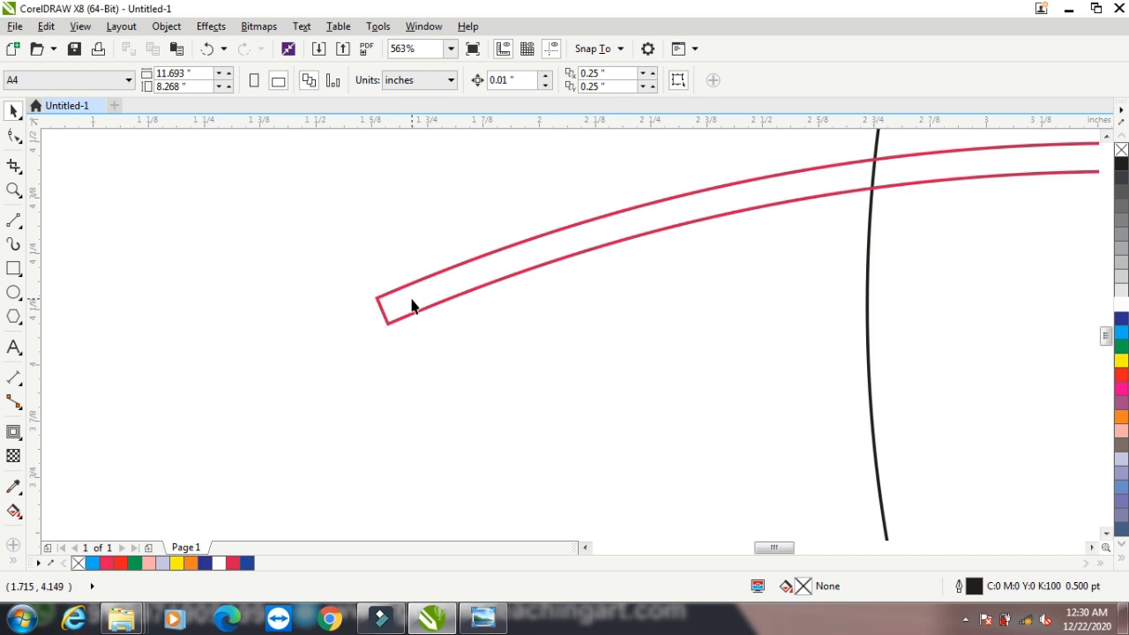
Trim the circle with the thin wavy red band and move the band to the right, off the circle.
scroll(297, 320, down, 5)
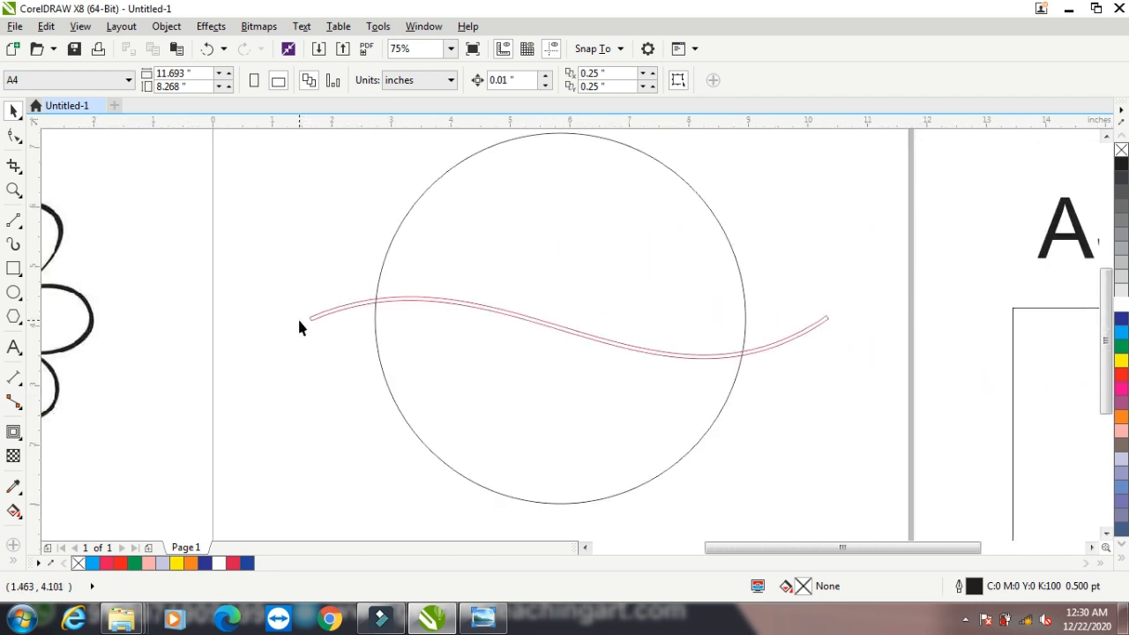
click(329, 313)
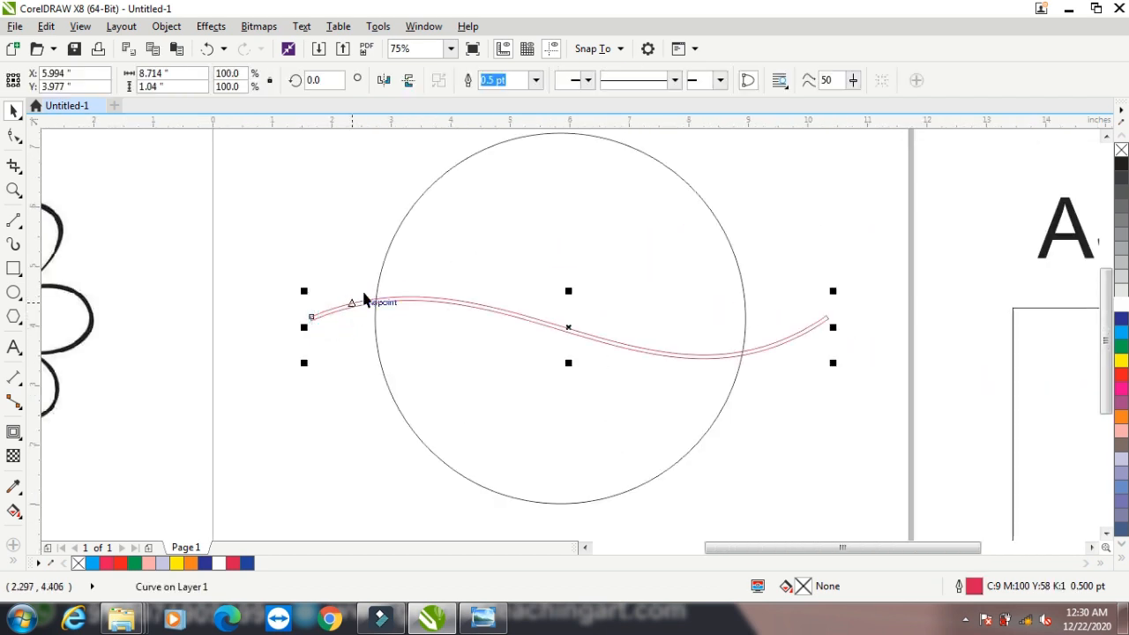
shift+click(415, 258)
click(492, 81)
click(280, 202)
mouse_move(309, 318)
mouse_down()
mouse_move(395, 330)
mouse_move(788, 316)
mouse_move(786, 305)
mouse_up()
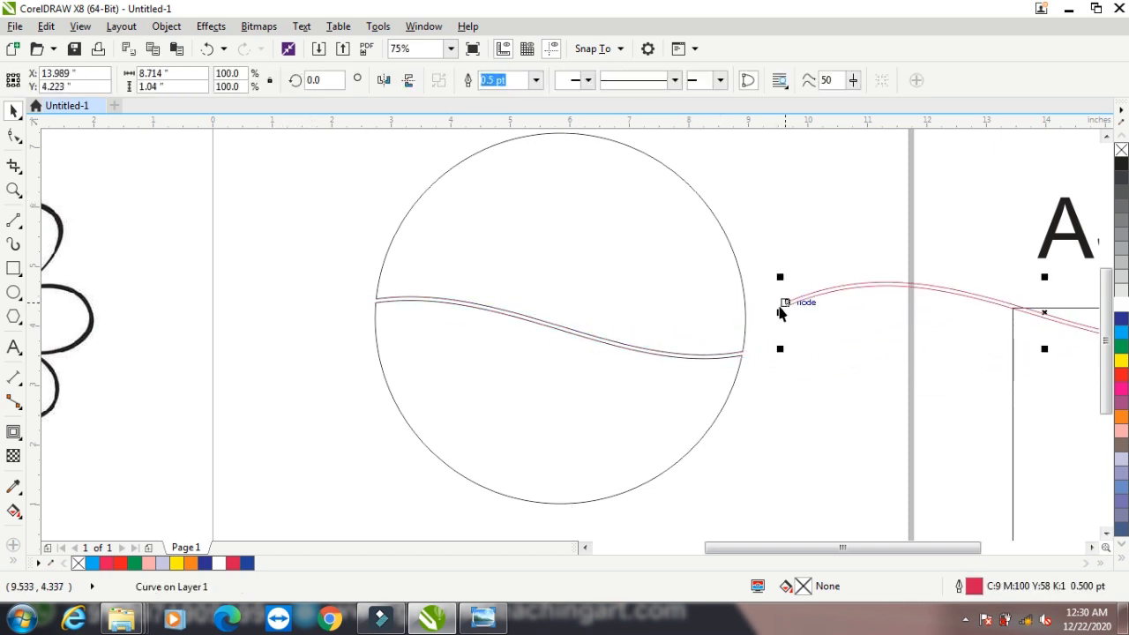
Break the trimmed circle apart into separate upper and lower pieces.
click(604, 269)
click(438, 80)
click(308, 234)
Fill the lower part of the circle with blue and the upper part with crimson C9 M100 Y58 K1.
click(454, 375)
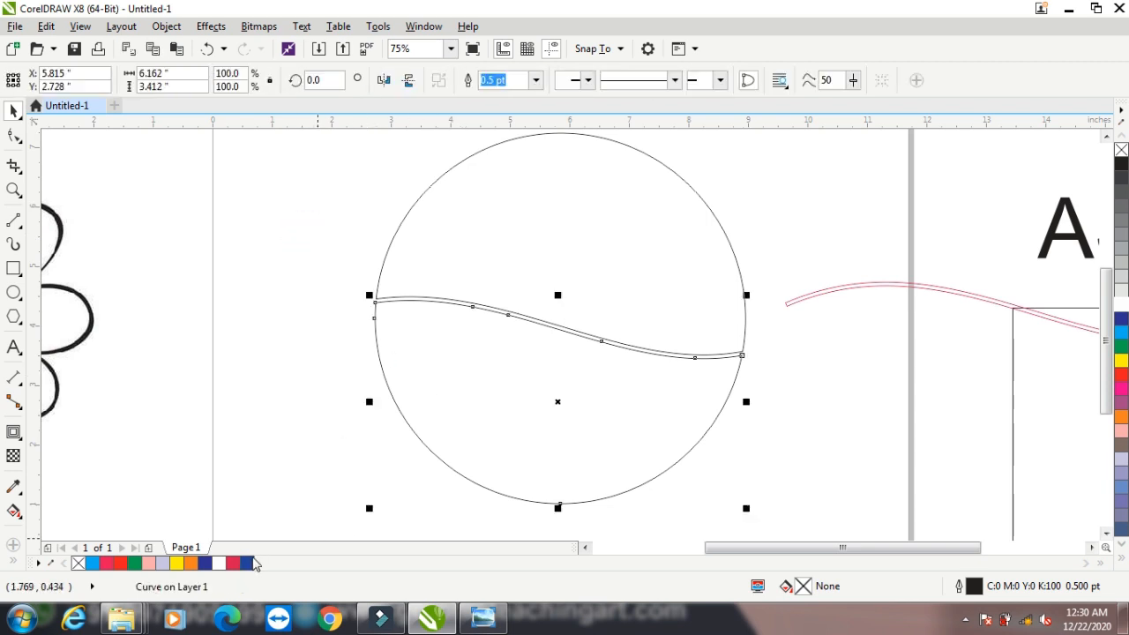
click(247, 563)
click(577, 237)
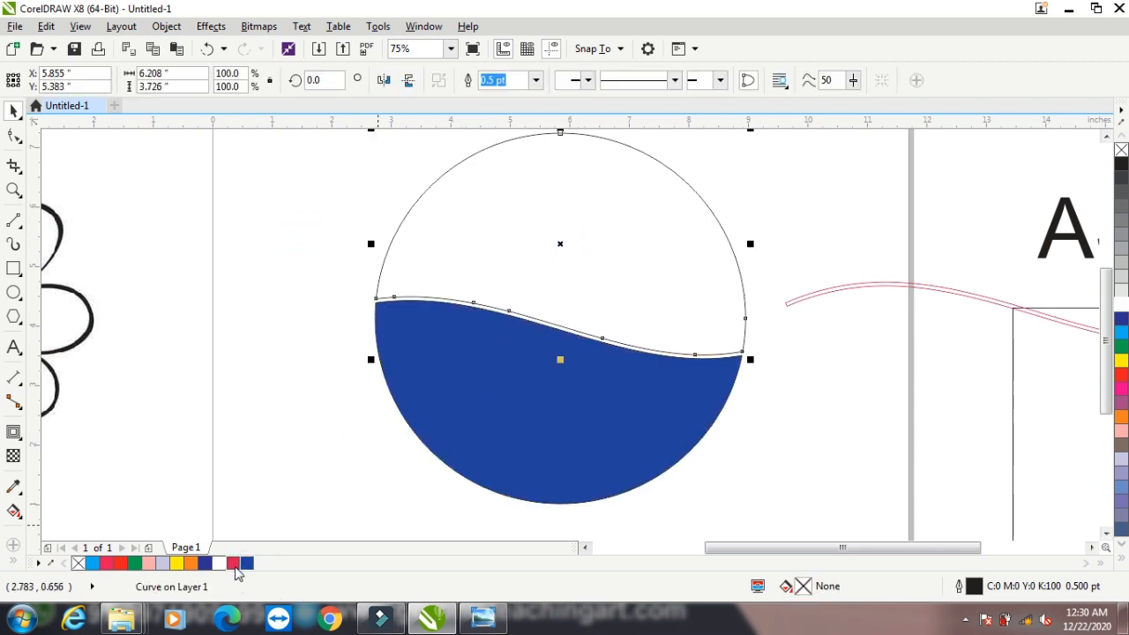
click(233, 563)
scroll(386, 316, down, 1)
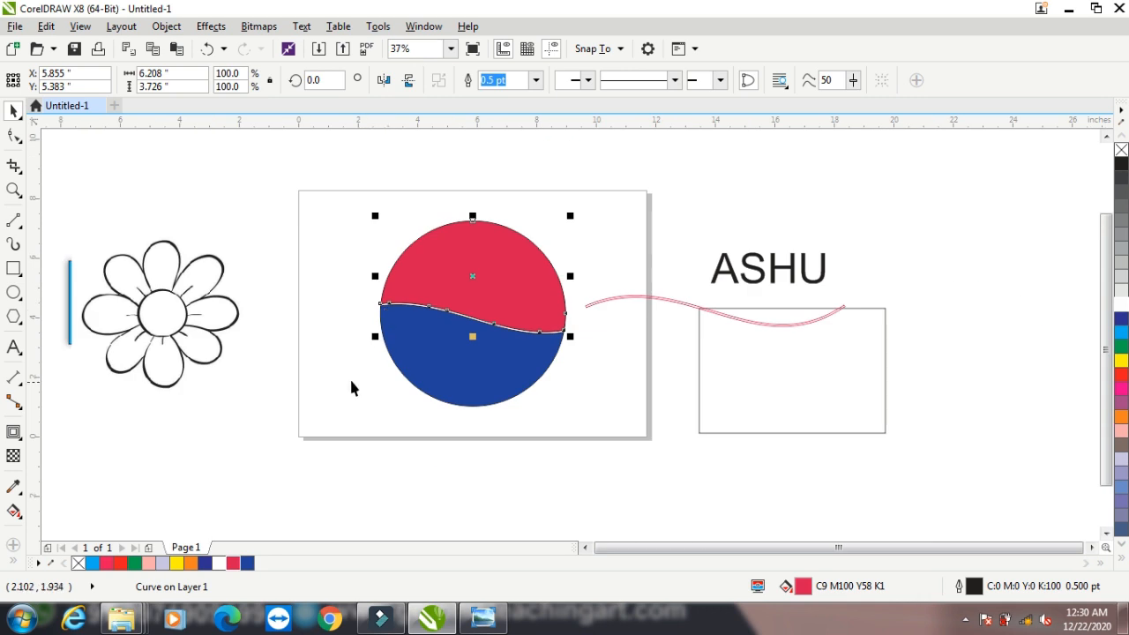
click(312, 238)
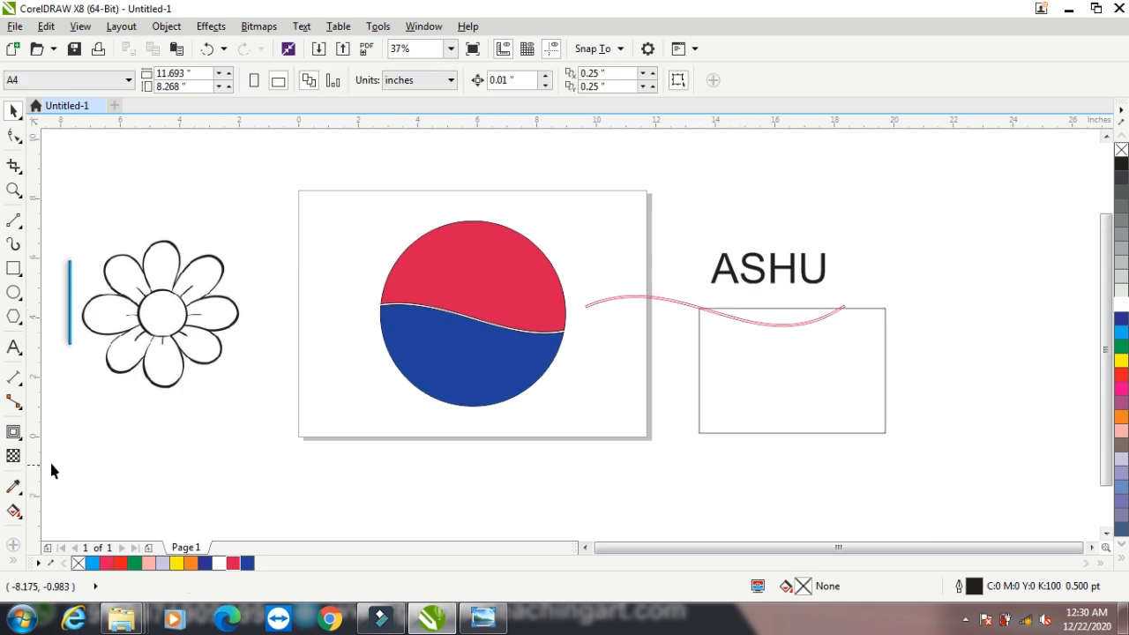
Delete both coloured circle halves and the leftover wavy red band.
click(14, 436)
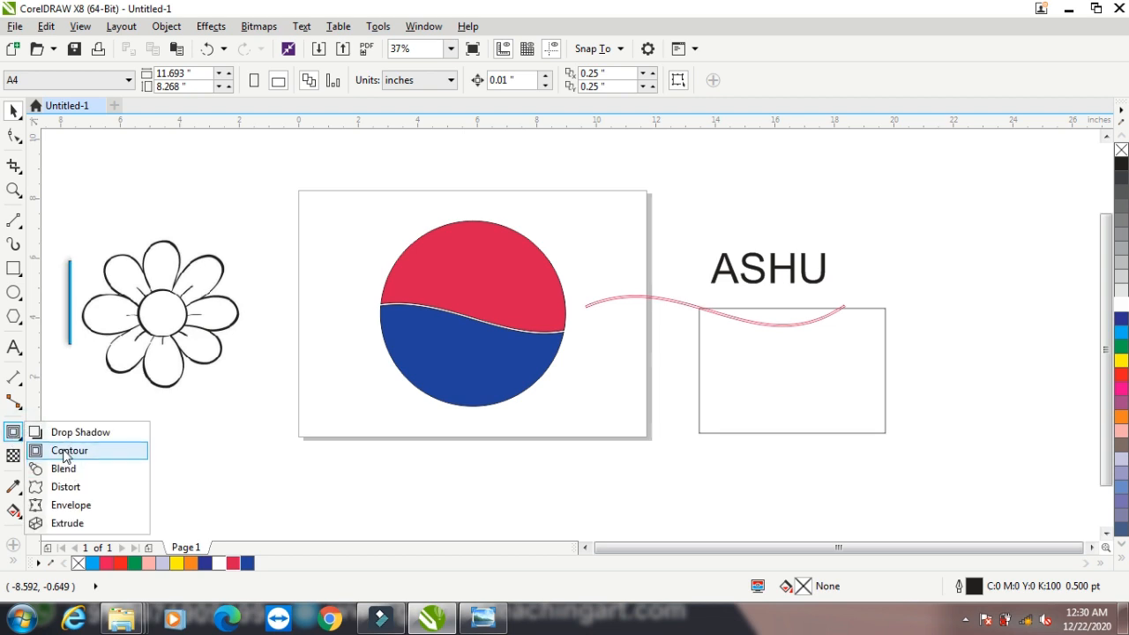
click(62, 447)
click(14, 111)
drag(330, 194, 591, 422)
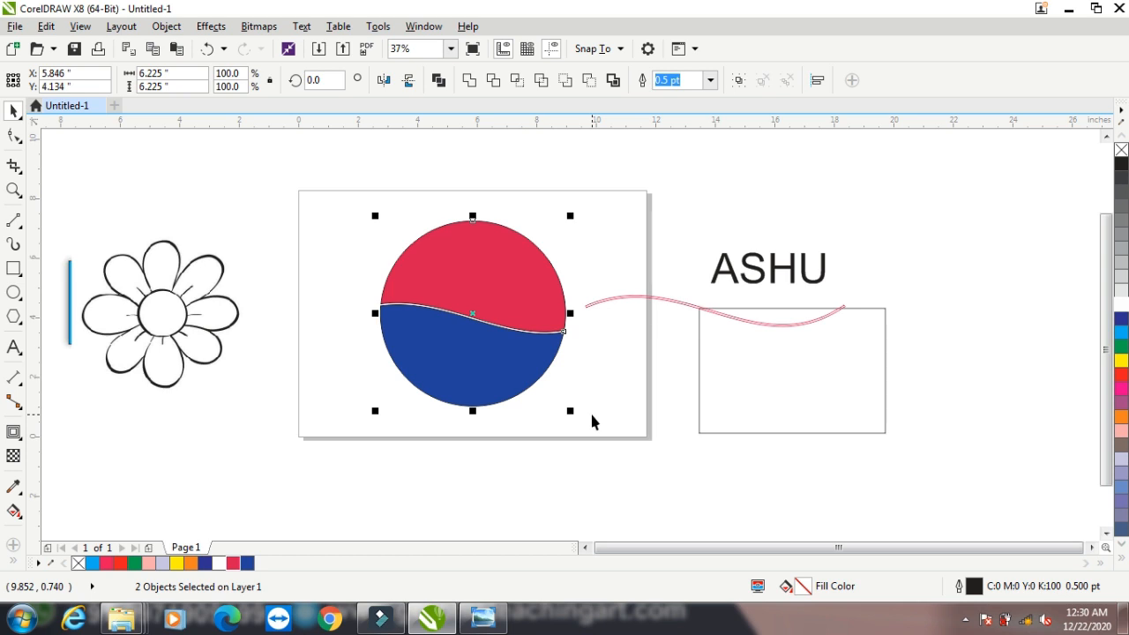
key(Delete)
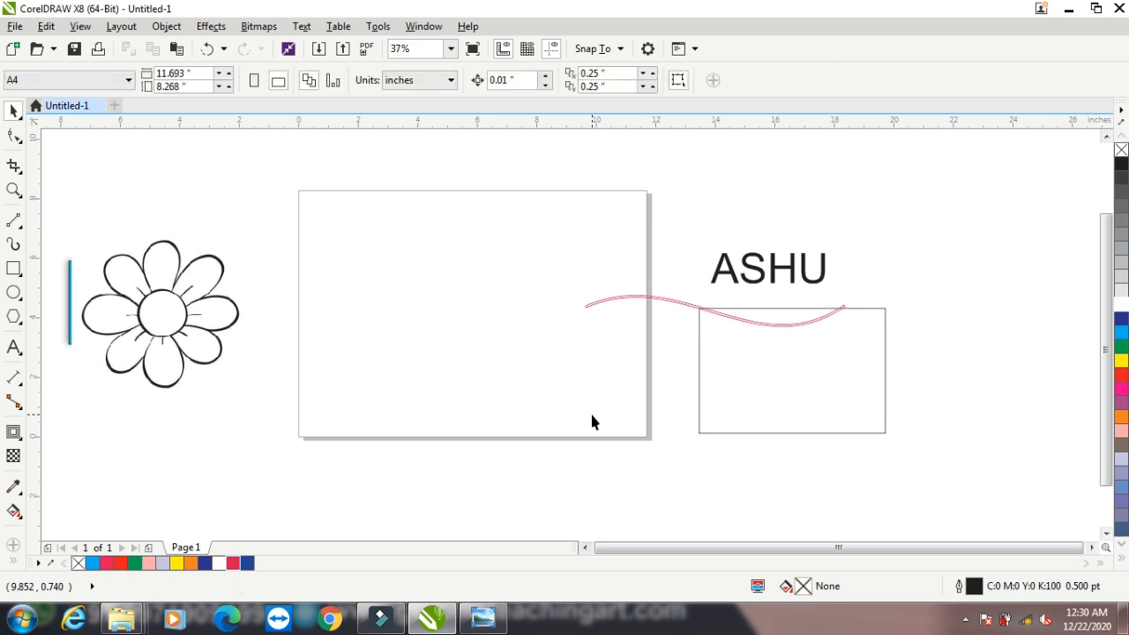
click(675, 302)
key(Delete)
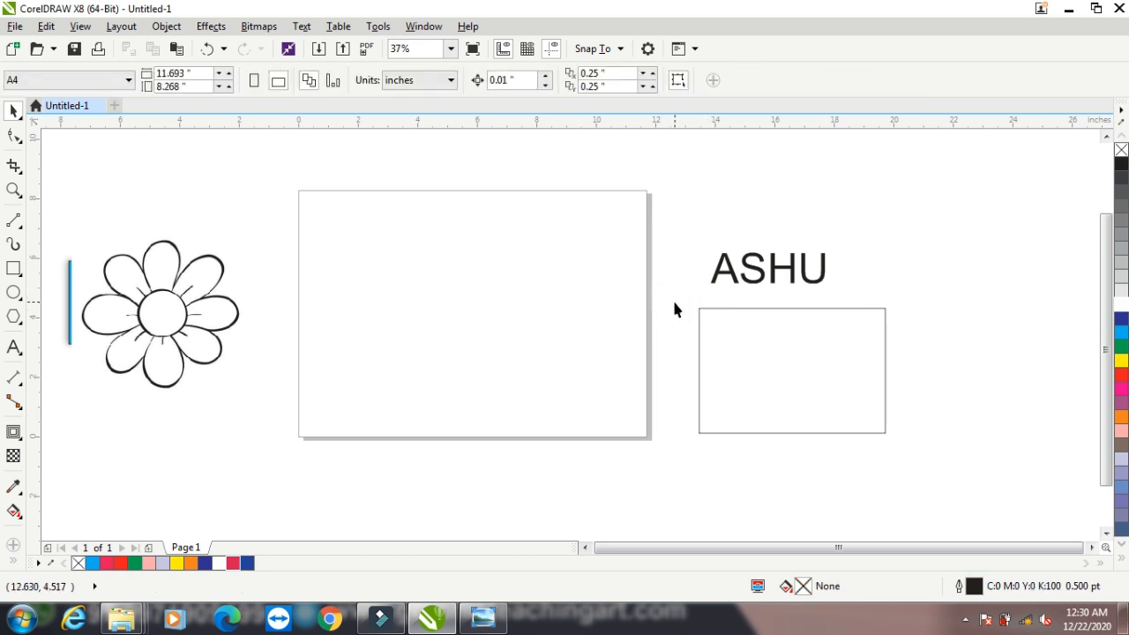
Shrink the rectangle to about 1.513 by 1.015 inches in the page's upper part, filled yellow with no outline.
drag(741, 331, 356, 220)
drag(507, 328, 416, 267)
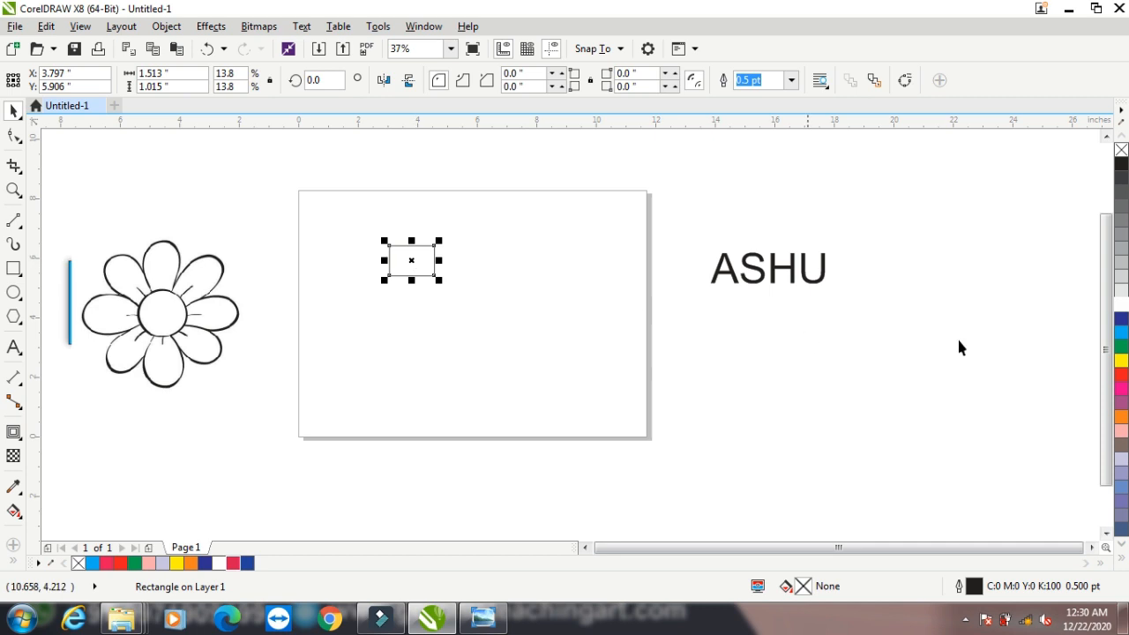
click(1120, 361)
right_click(1121, 150)
Place a cyan-filled copy of the rectangle near the page's lower edge and blend the yellow rectangle into it.
drag(424, 258, 433, 391)
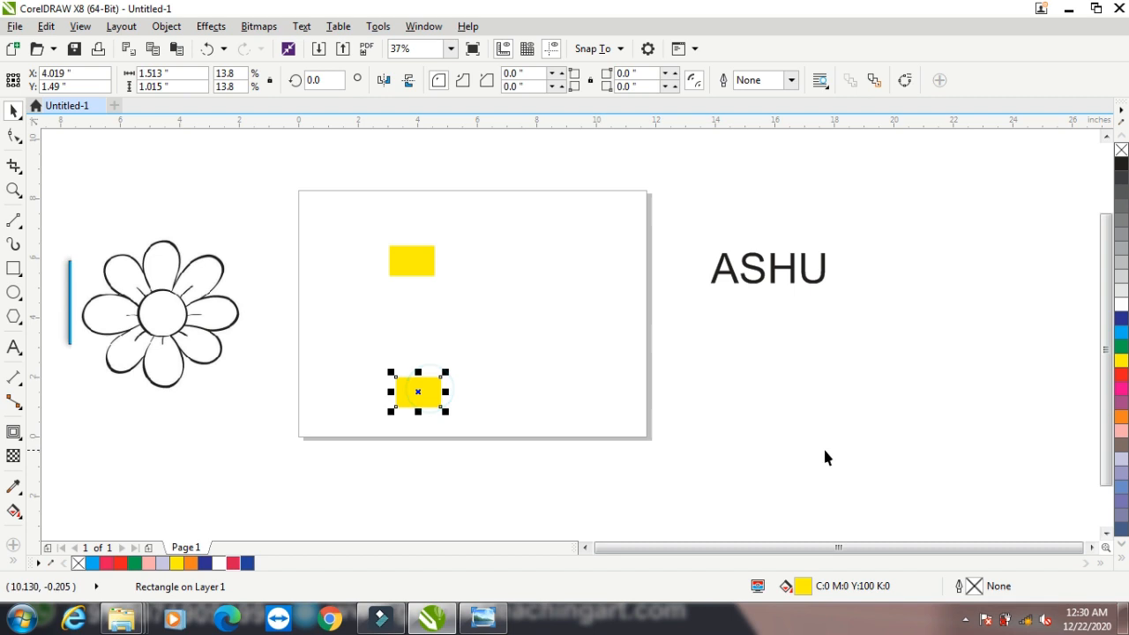
click(1121, 333)
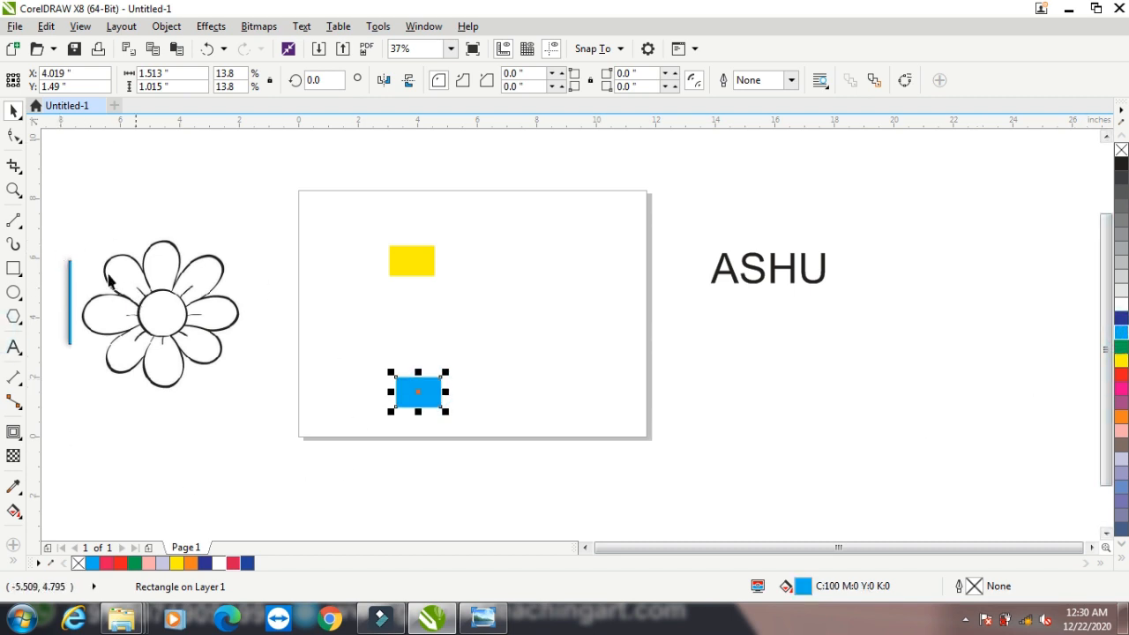
click(13, 433)
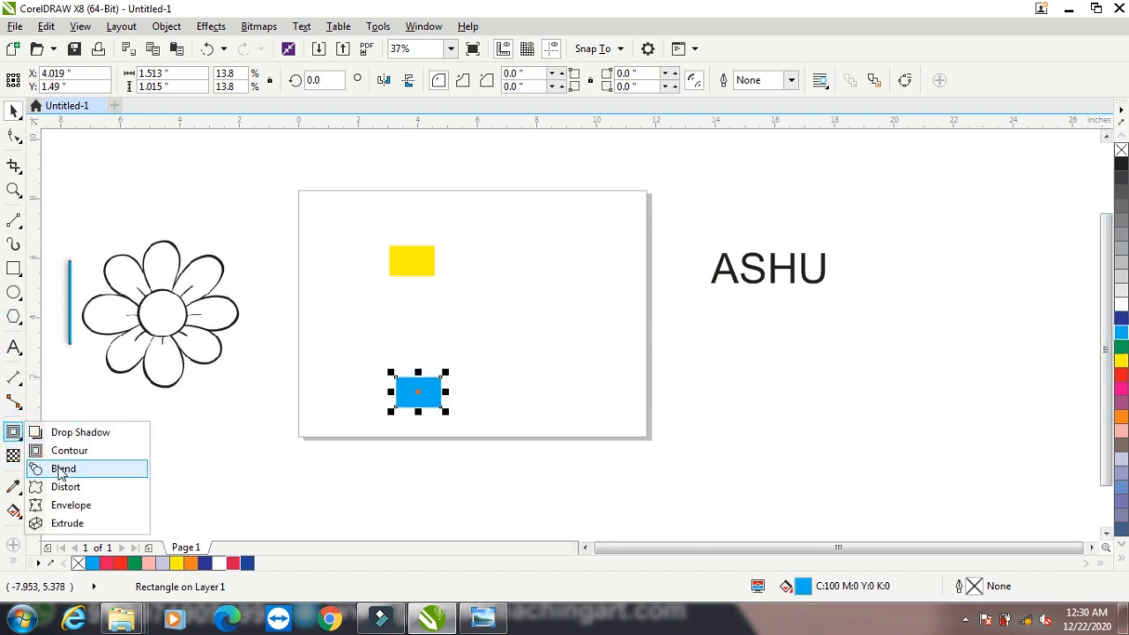
click(60, 466)
drag(421, 264, 427, 392)
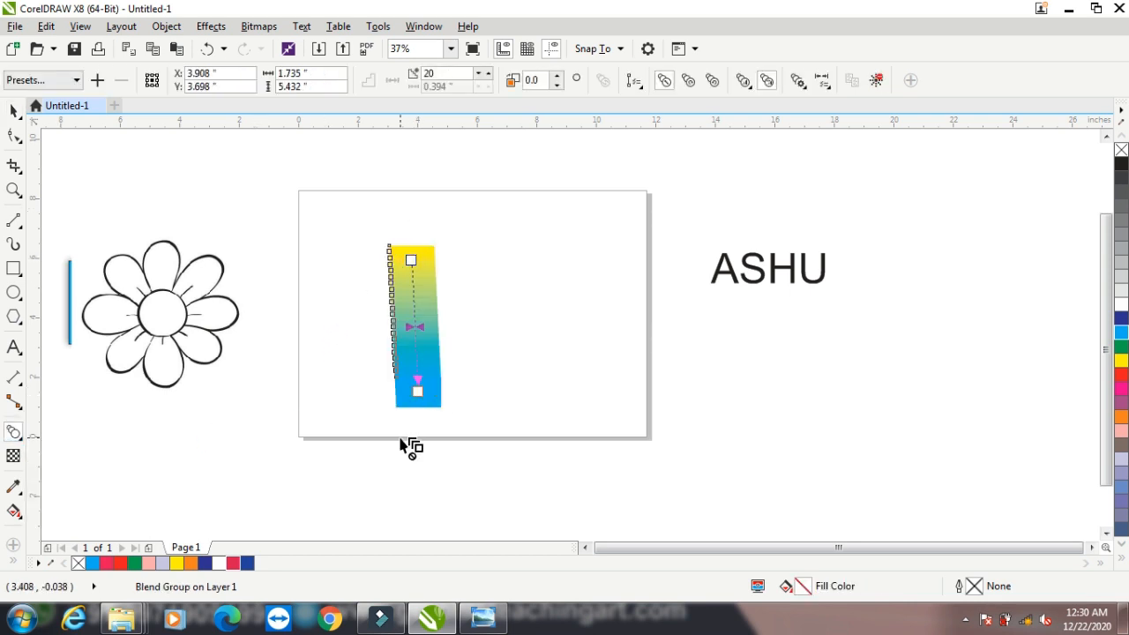
Try the Rotation 90 Degree and Loop Blend presets on the blended rectangles.
click(71, 81)
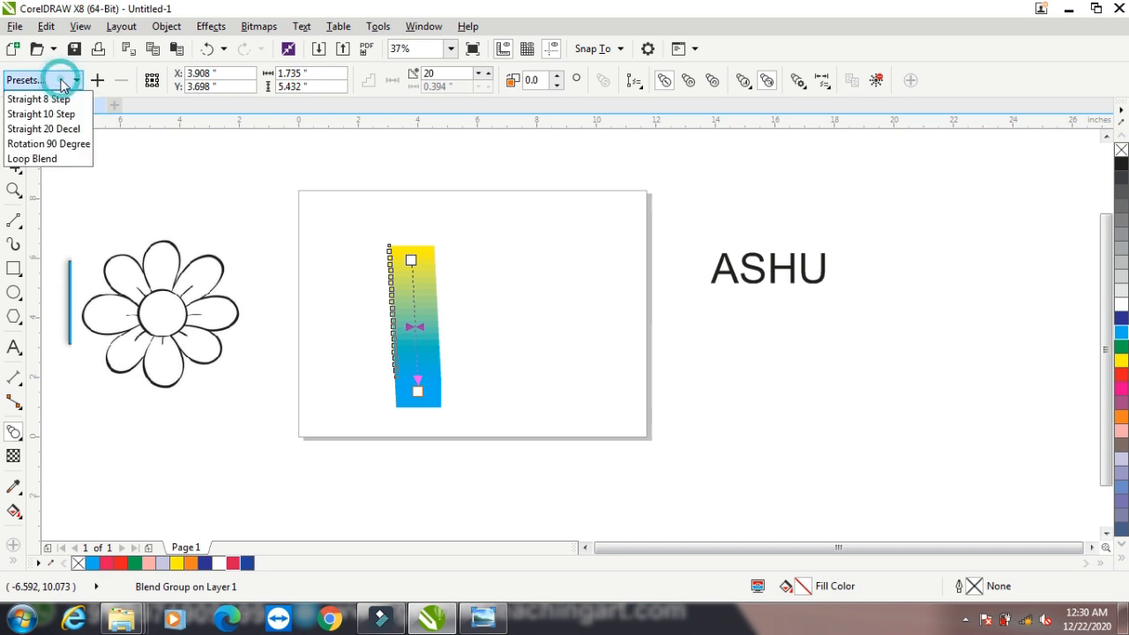
click(55, 144)
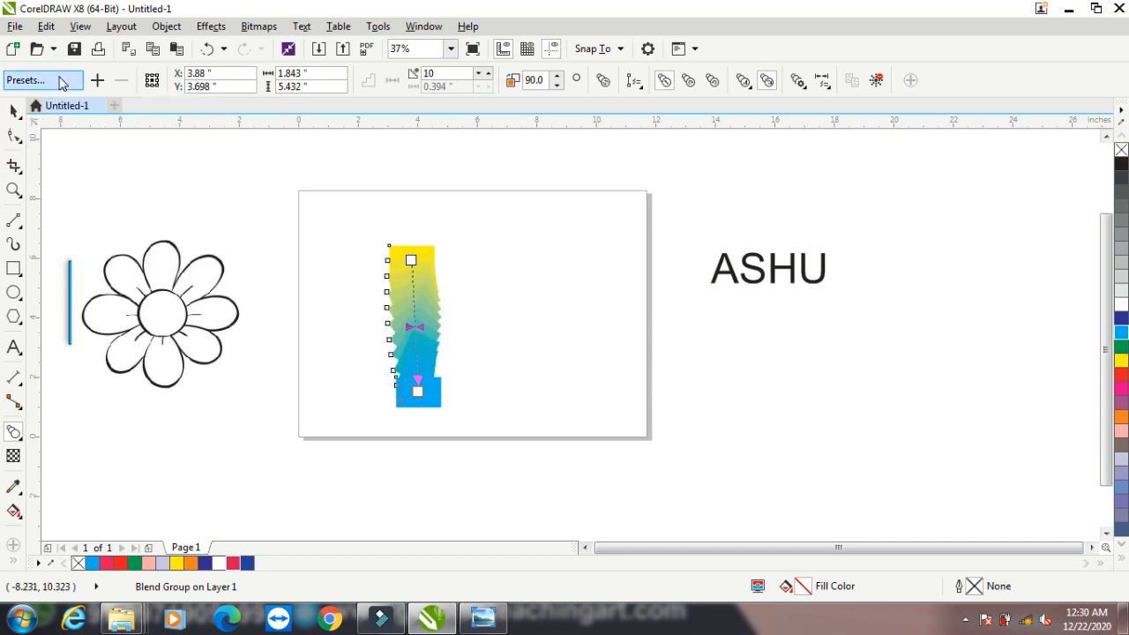
click(63, 81)
click(44, 159)
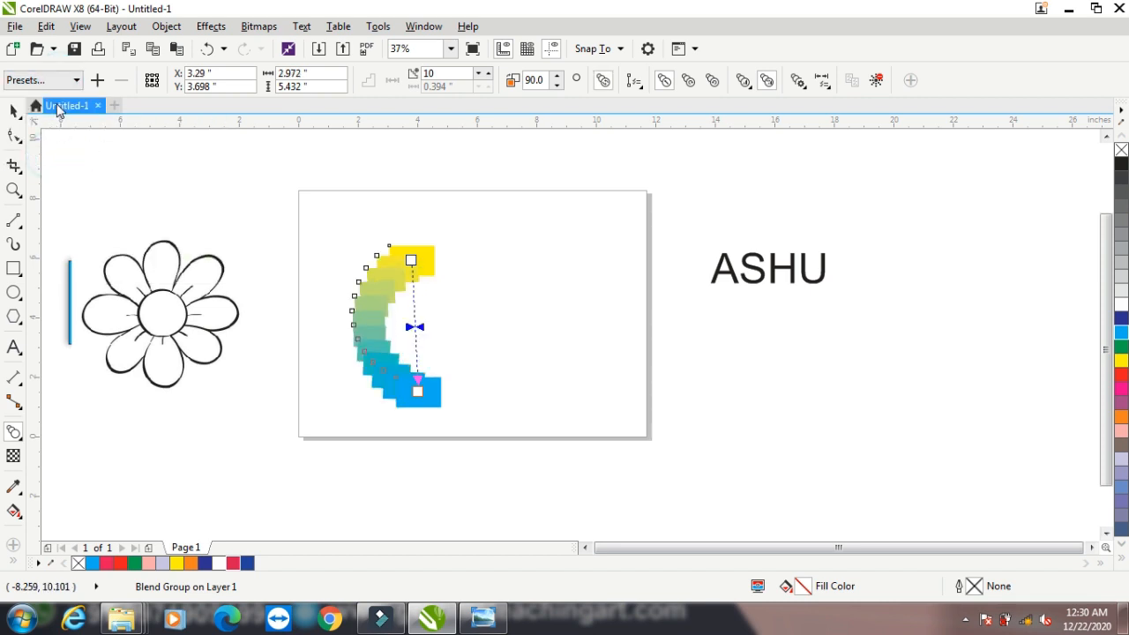
Apply the straight 8-step blend preset to the two rectangles and set the number of blend steps to 26.
click(58, 82)
click(39, 99)
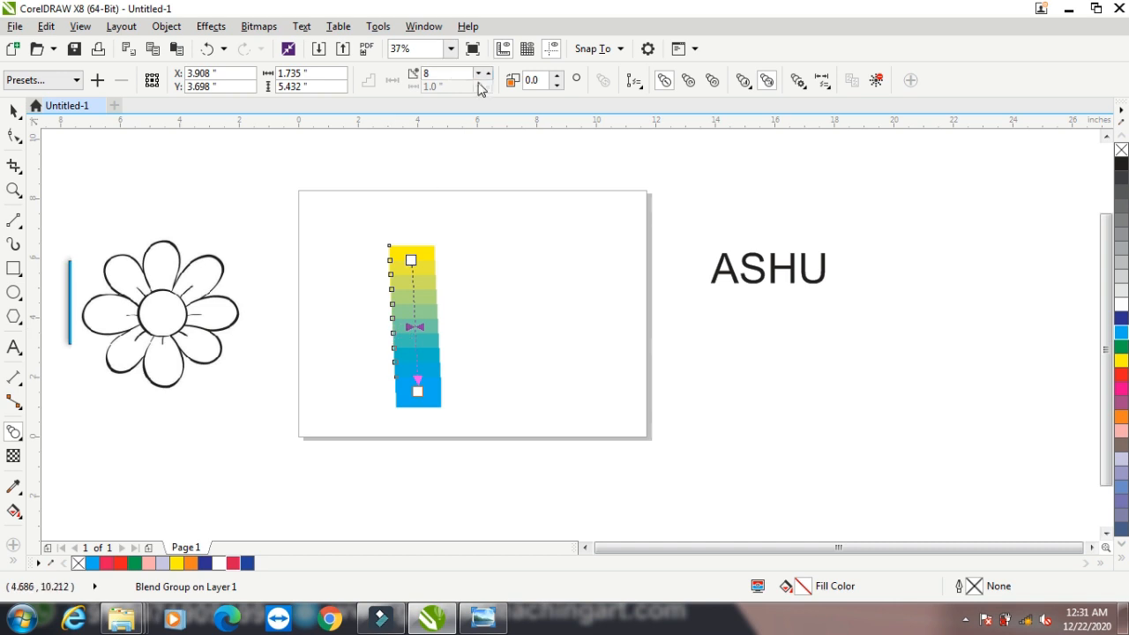
click(453, 73)
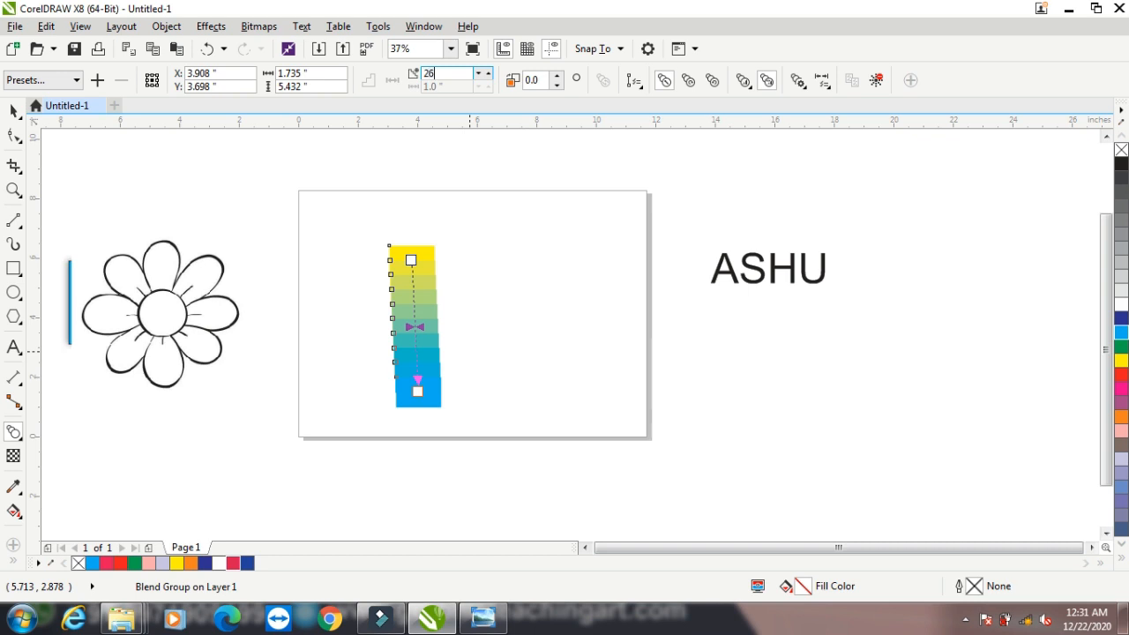
key(Return)
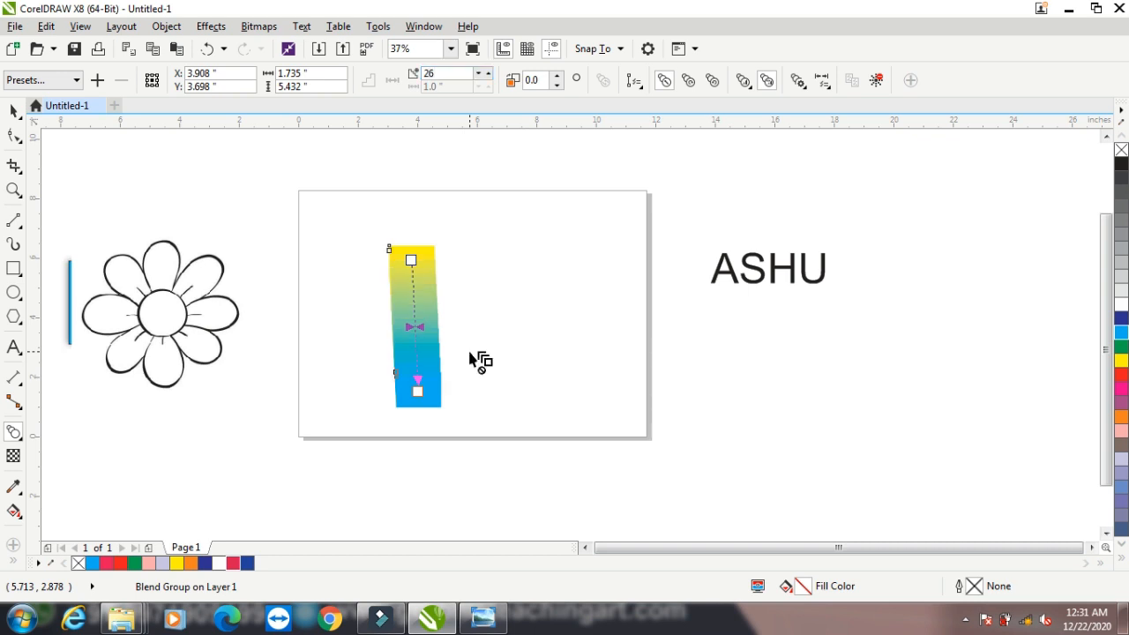
Try the clockwise and counterclockwise colour blends and shift the linked object and colour acceleration toward the cyan and yellow rectangles in turn.
click(687, 85)
click(712, 85)
click(744, 82)
click(854, 133)
click(872, 133)
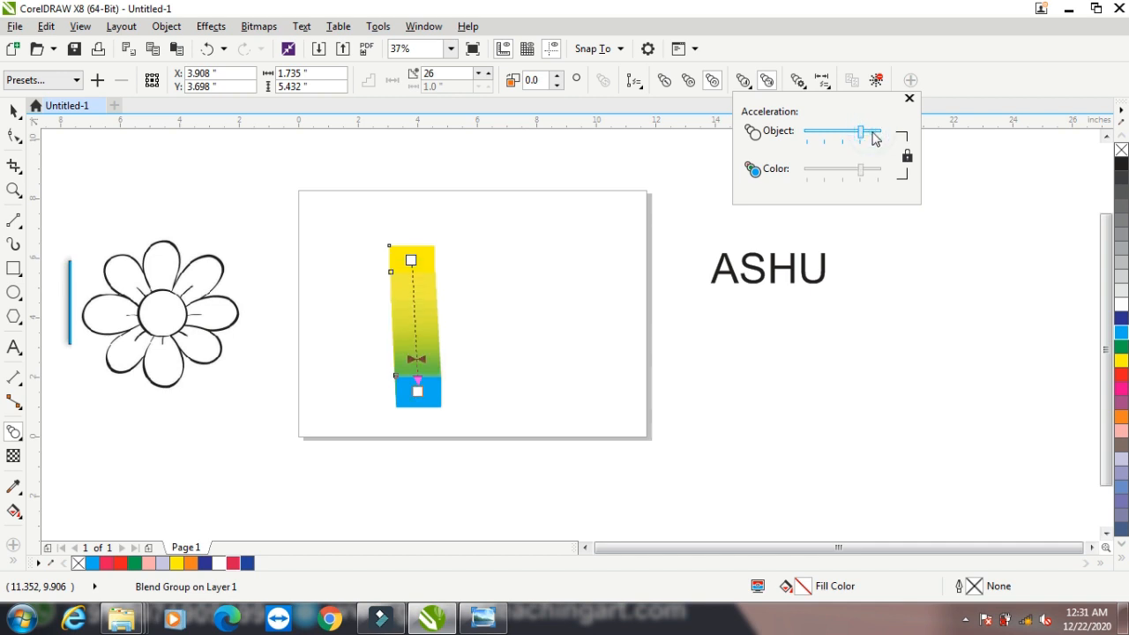
click(840, 134)
click(831, 135)
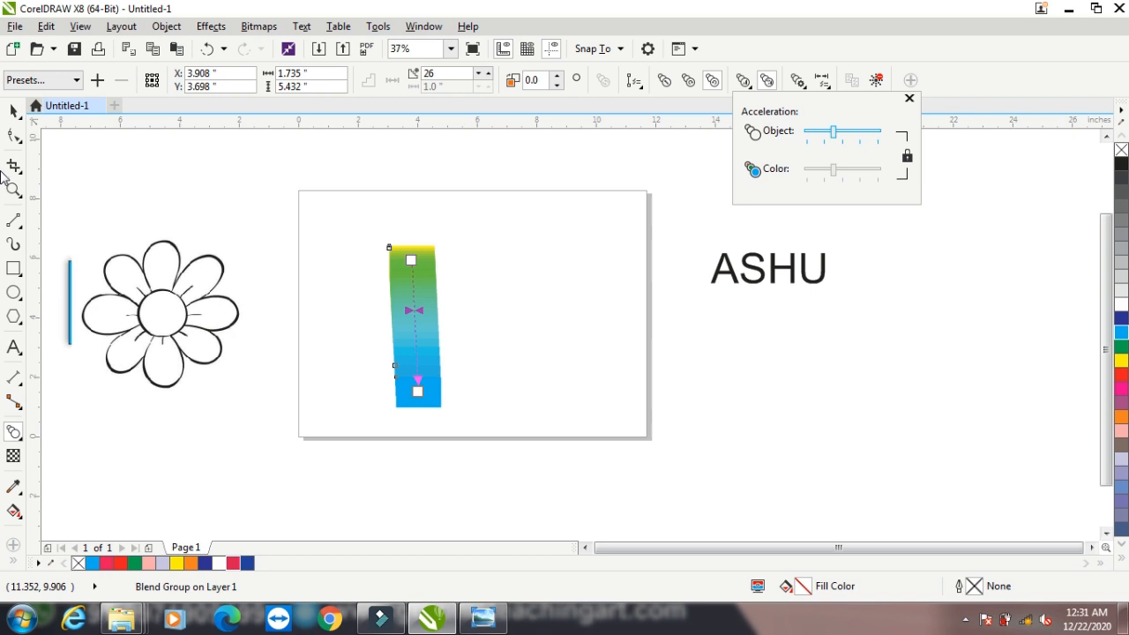
Clear the blend and delete the yellow and cyan rectangles.
click(13, 111)
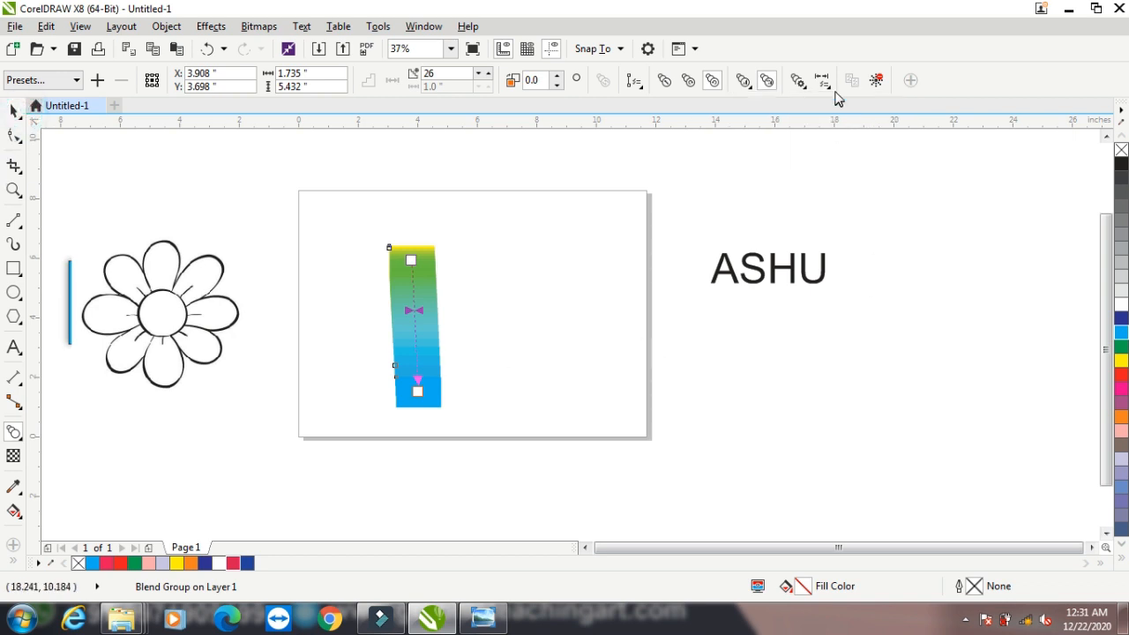
click(884, 80)
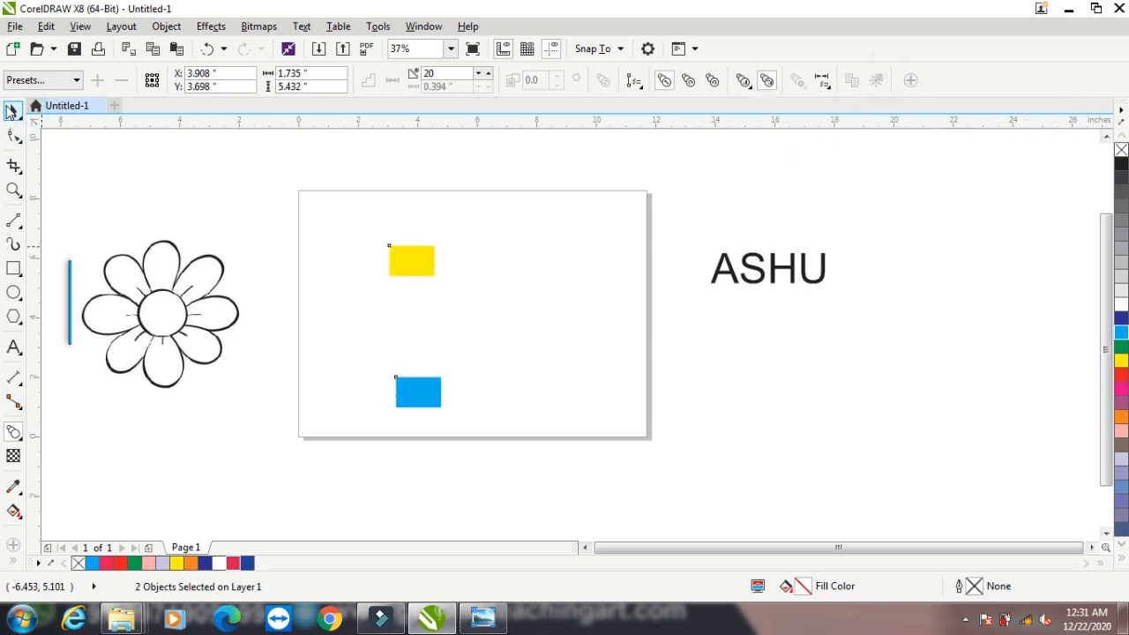
click(14, 111)
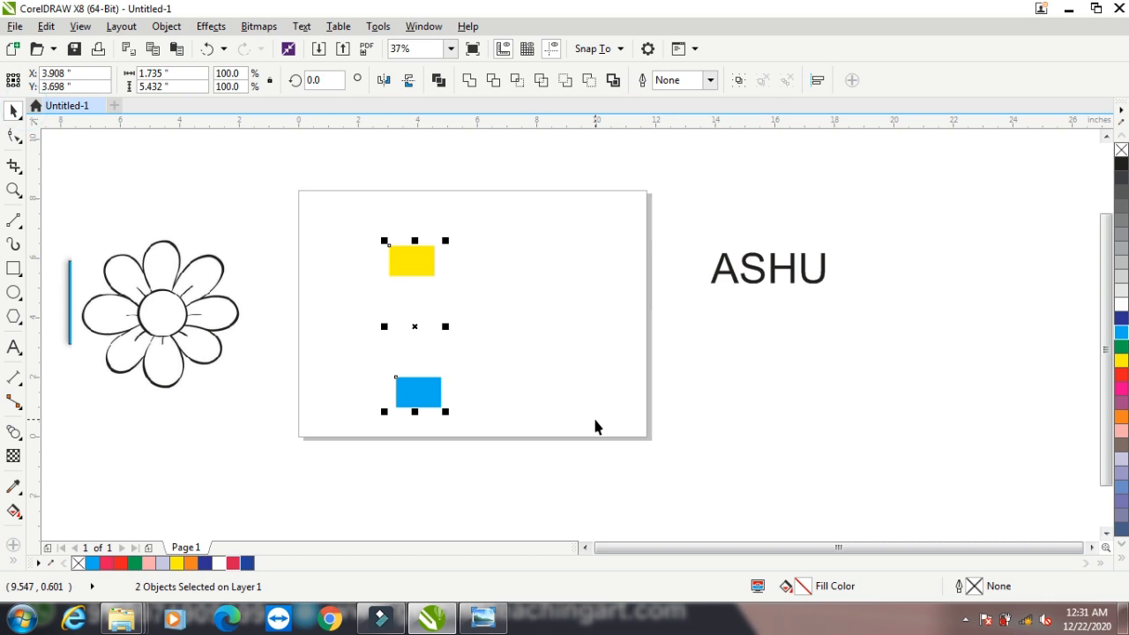
key(Delete)
Bring the ASHU text onto the page's upper part and enlarge it to about 6.949 by 1.906 inches.
drag(758, 273, 501, 298)
click(755, 281)
drag(755, 280, 404, 280)
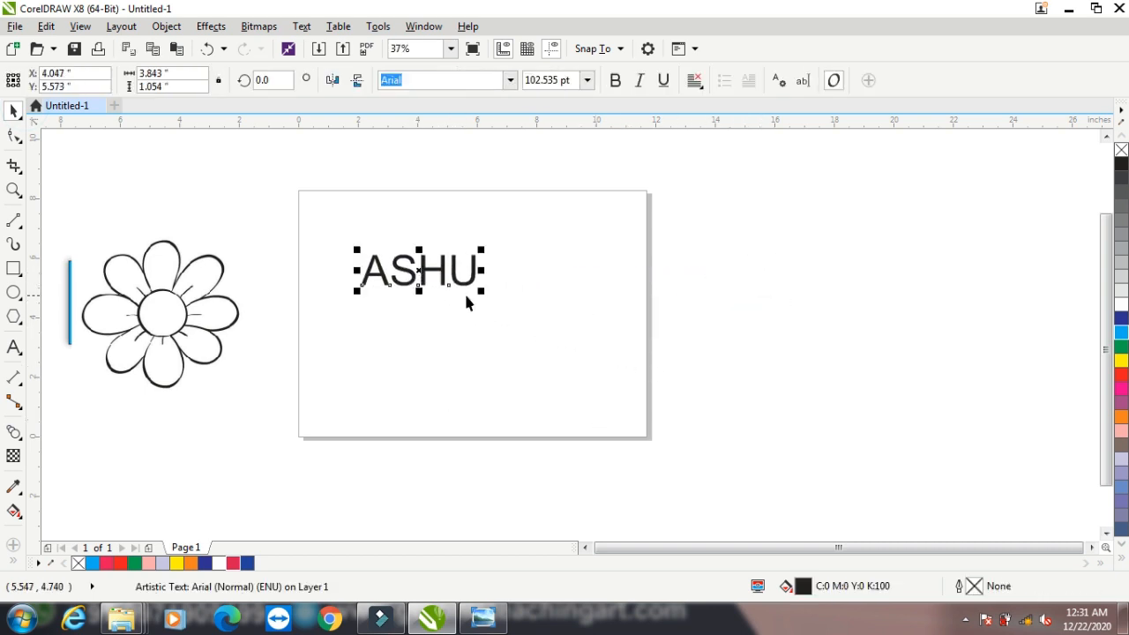
drag(484, 293, 578, 318)
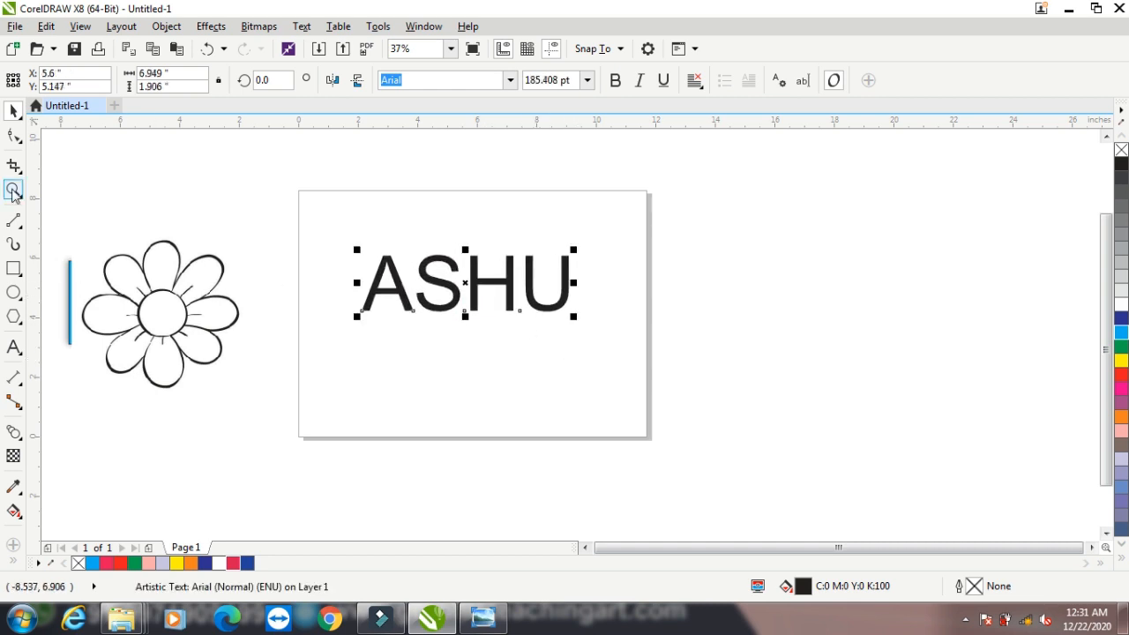
Fill the ASHU text cyan and place an orange copy slightly lower and to the left of it.
click(14, 189)
drag(317, 222, 655, 366)
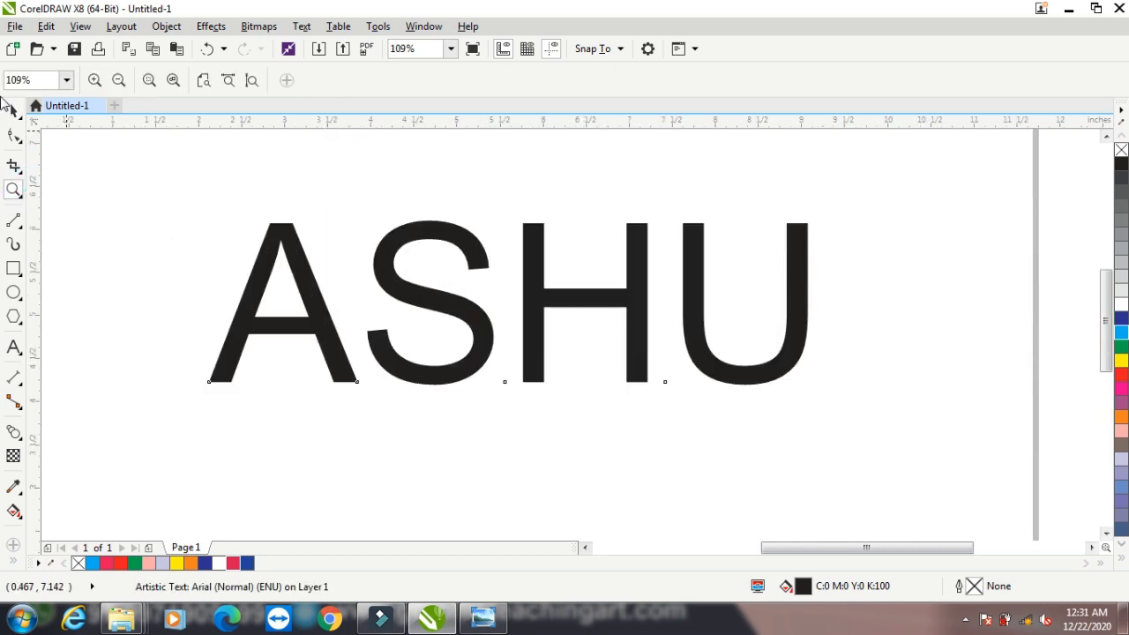
click(13, 110)
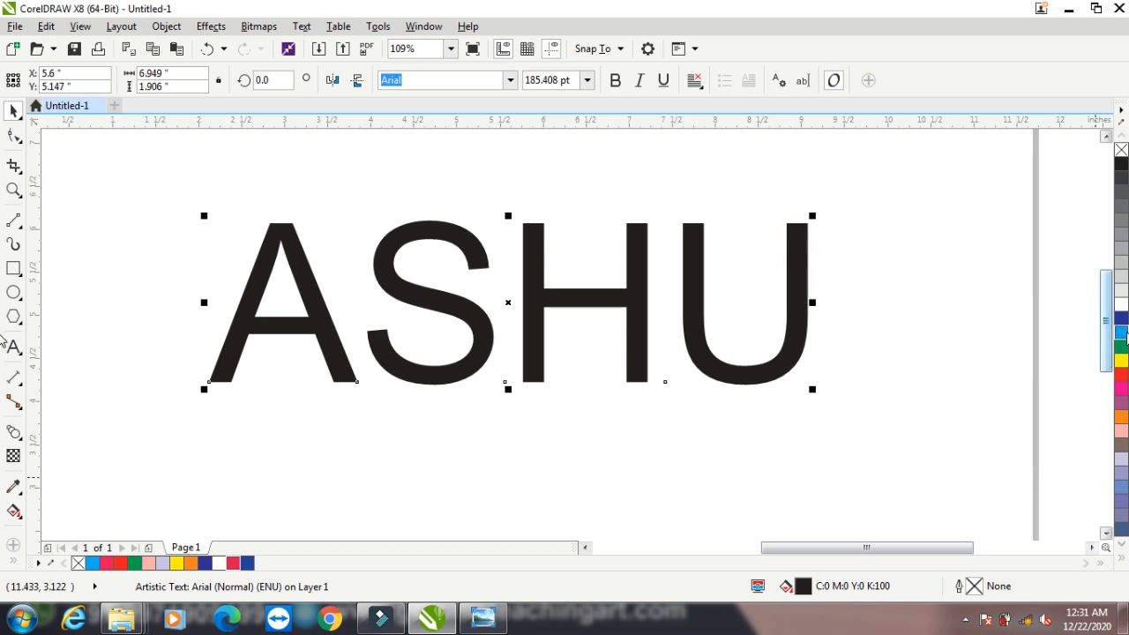
click(1121, 331)
drag(509, 301, 483, 306)
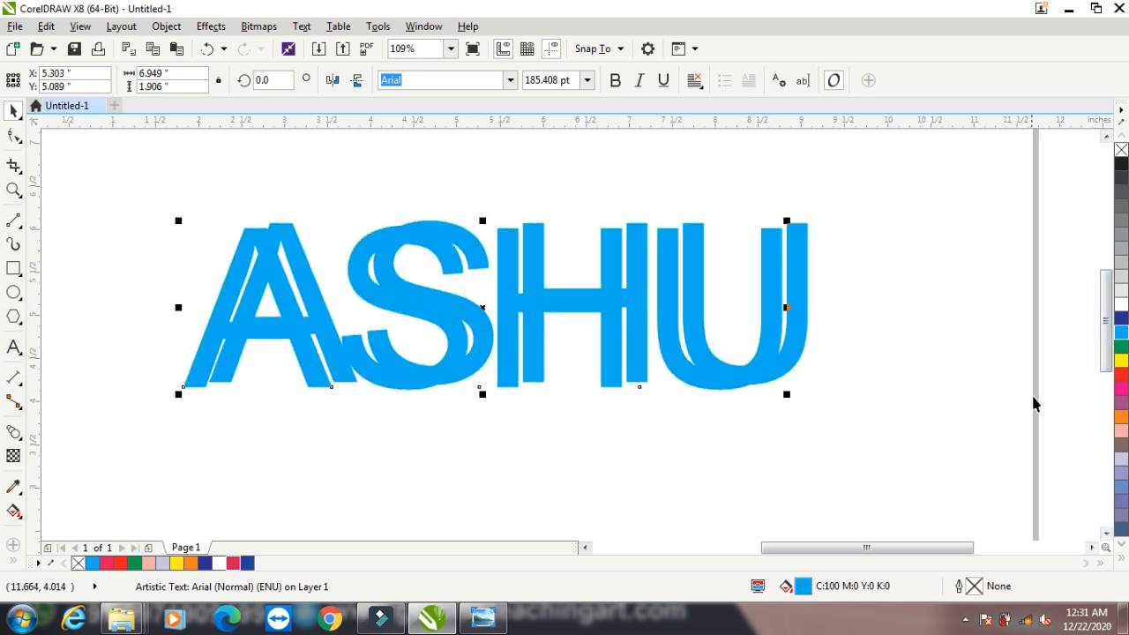
click(1123, 417)
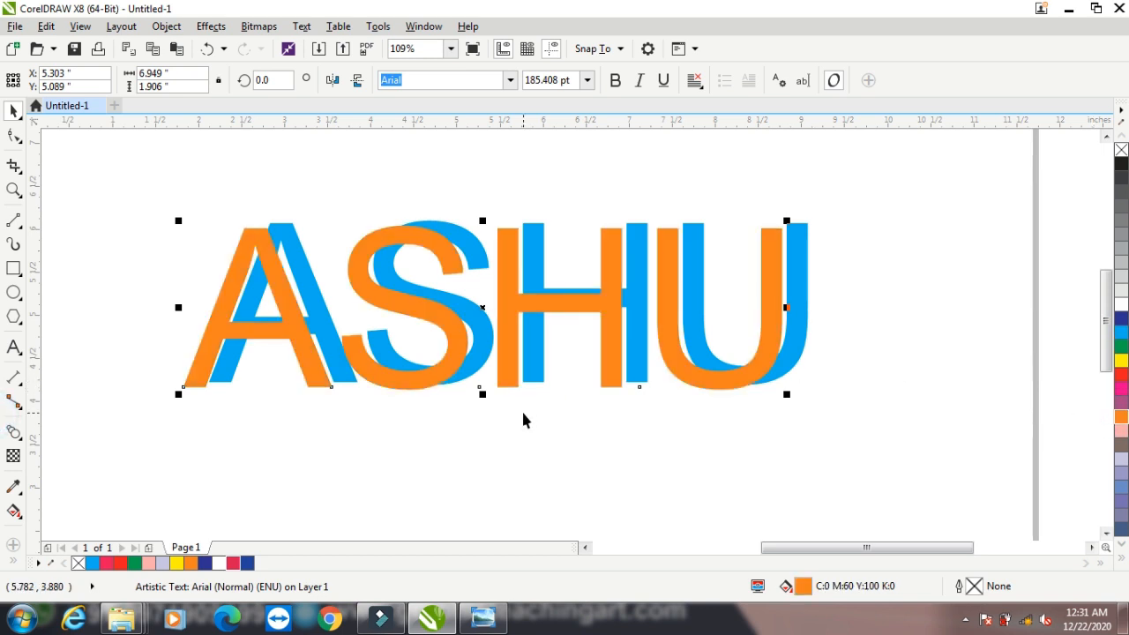
Recolour the rear ASHU text yellow and shift the orange copy slightly to the right.
click(803, 277)
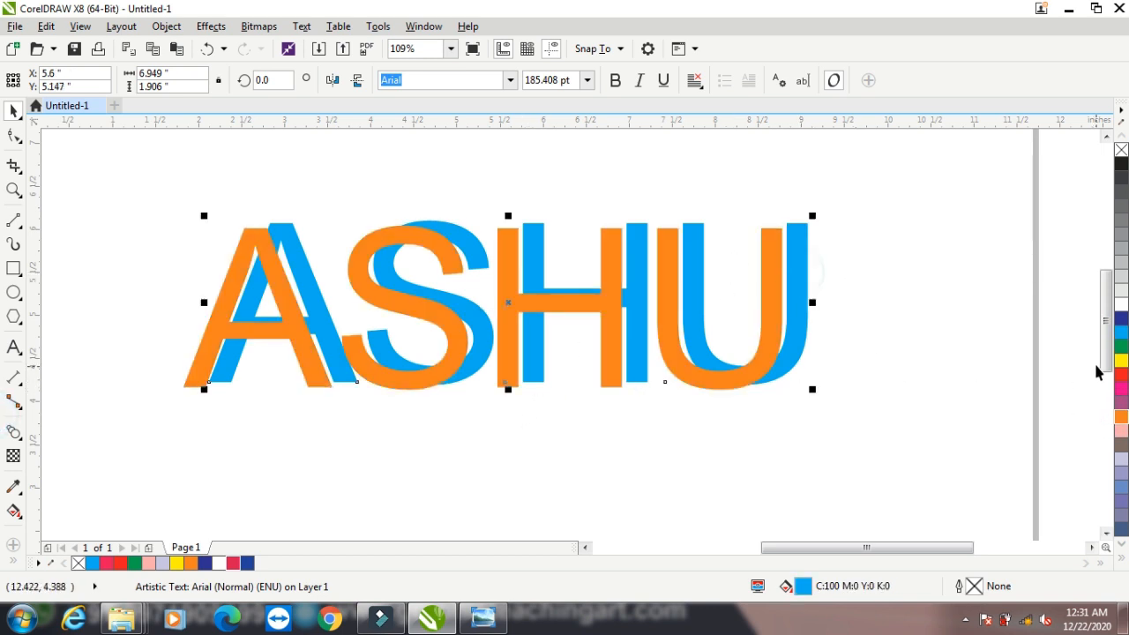
click(1122, 360)
drag(408, 304, 413, 303)
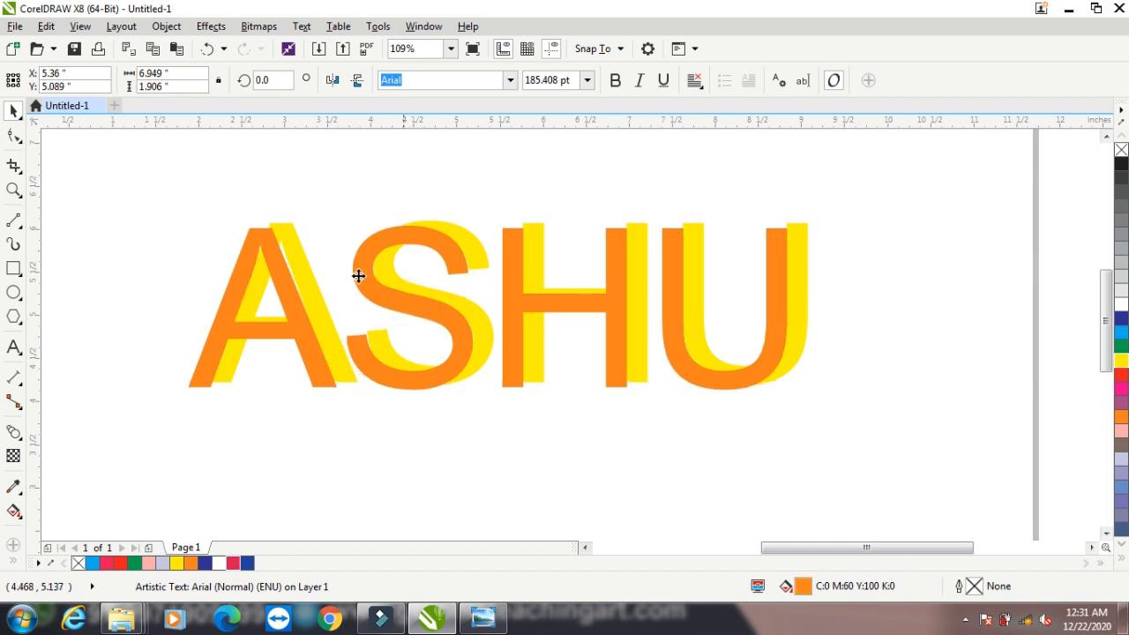
Blend the orange and yellow ASHU texts and raise the front orange text straight above the yellow one for vertical depth.
click(15, 430)
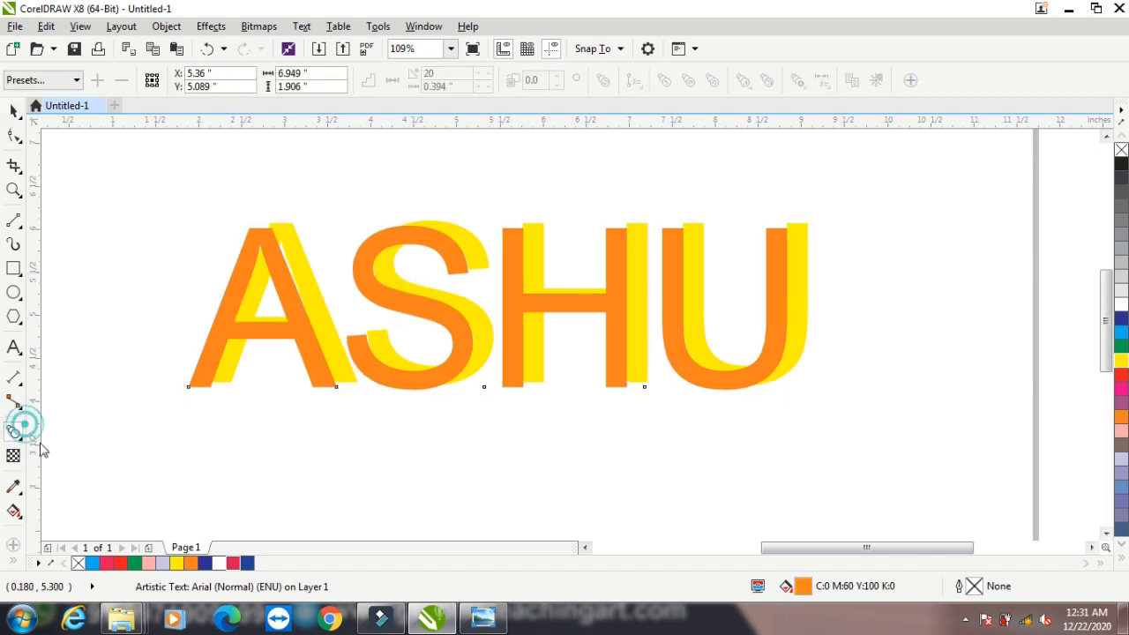
drag(474, 325, 477, 308)
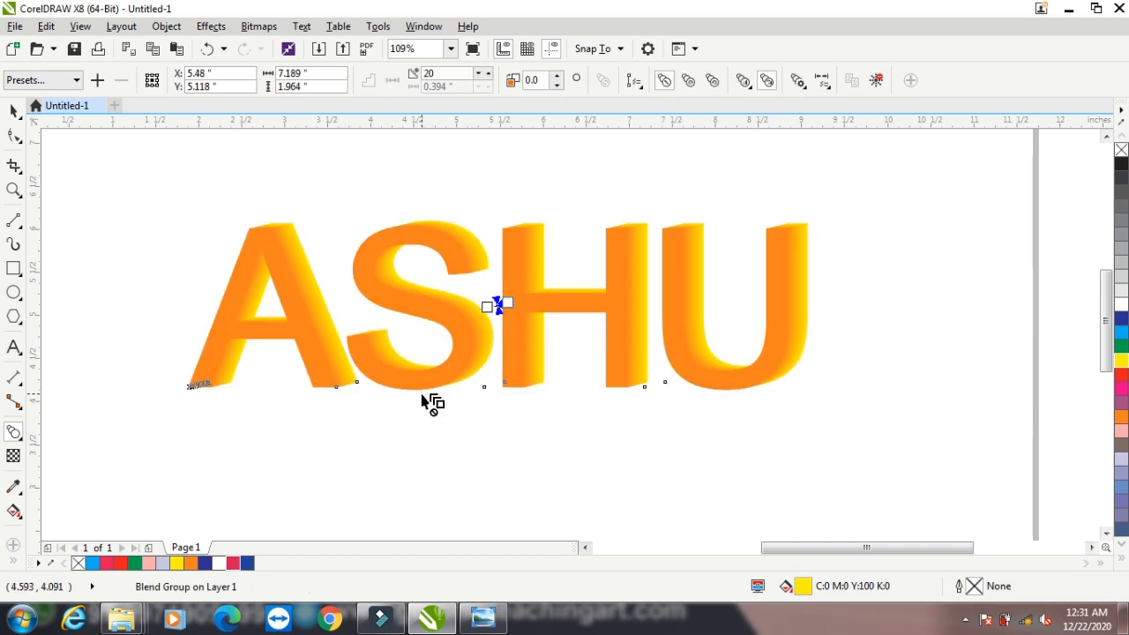
click(14, 111)
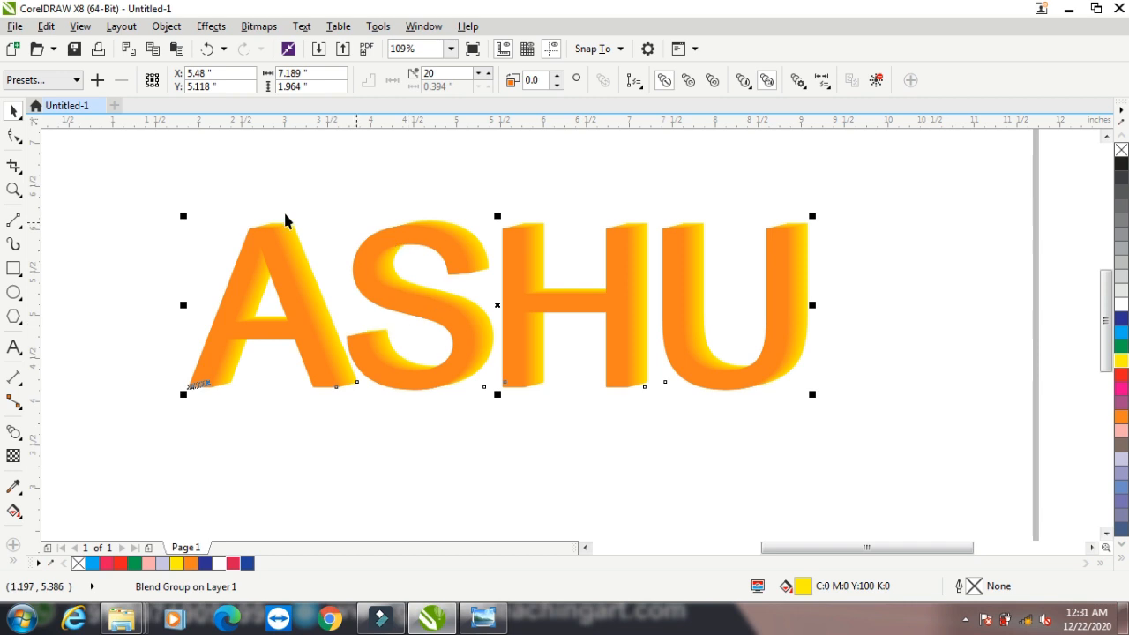
click(357, 188)
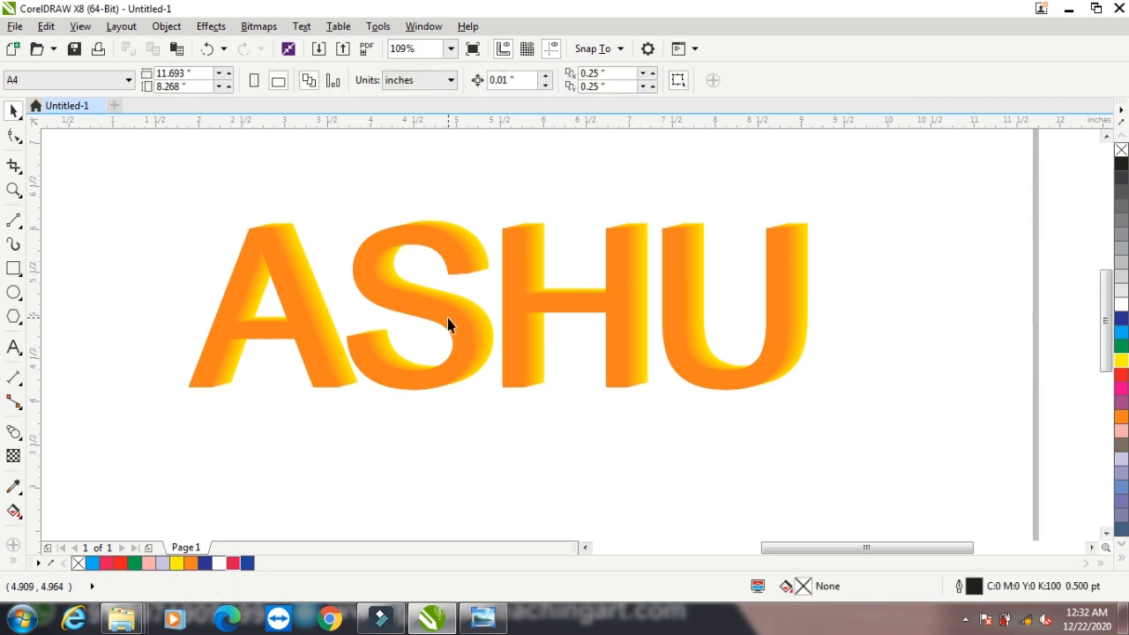
click(440, 319)
drag(488, 308, 511, 272)
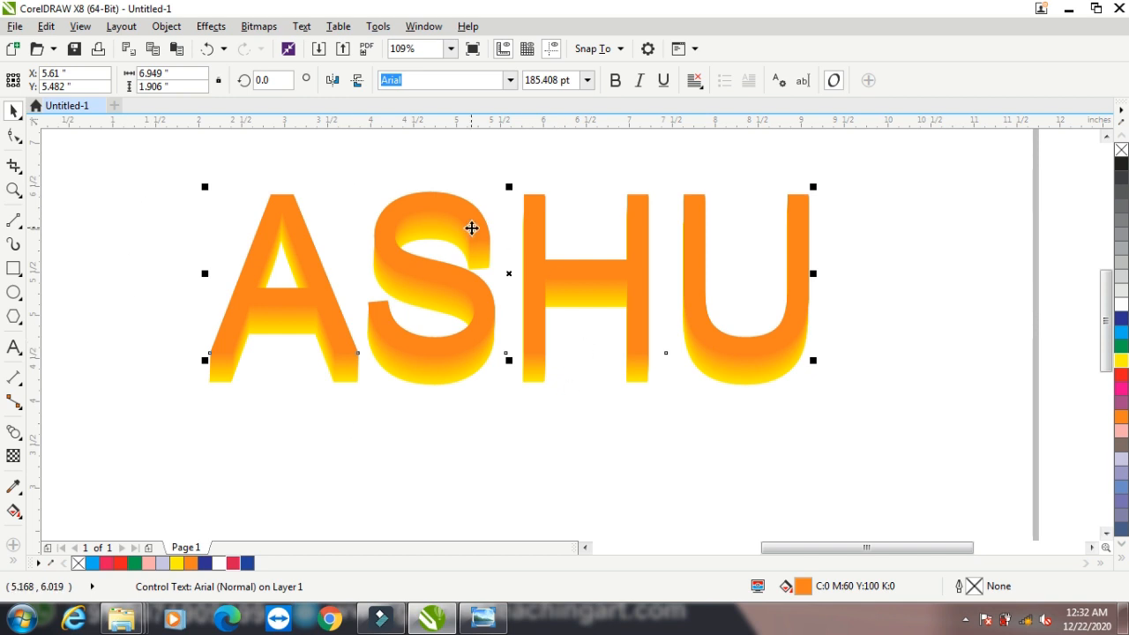
Delete all objects in the drawing and draw a circle about 0.5 inches across near the page's upper left.
key(ctrl+a)
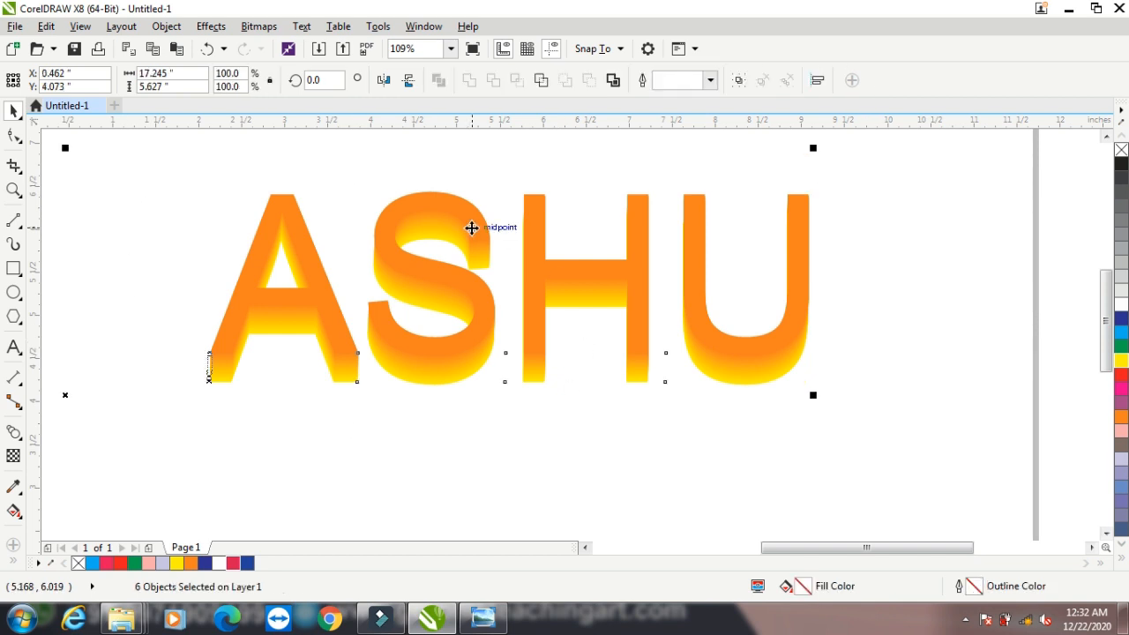
key(Delete)
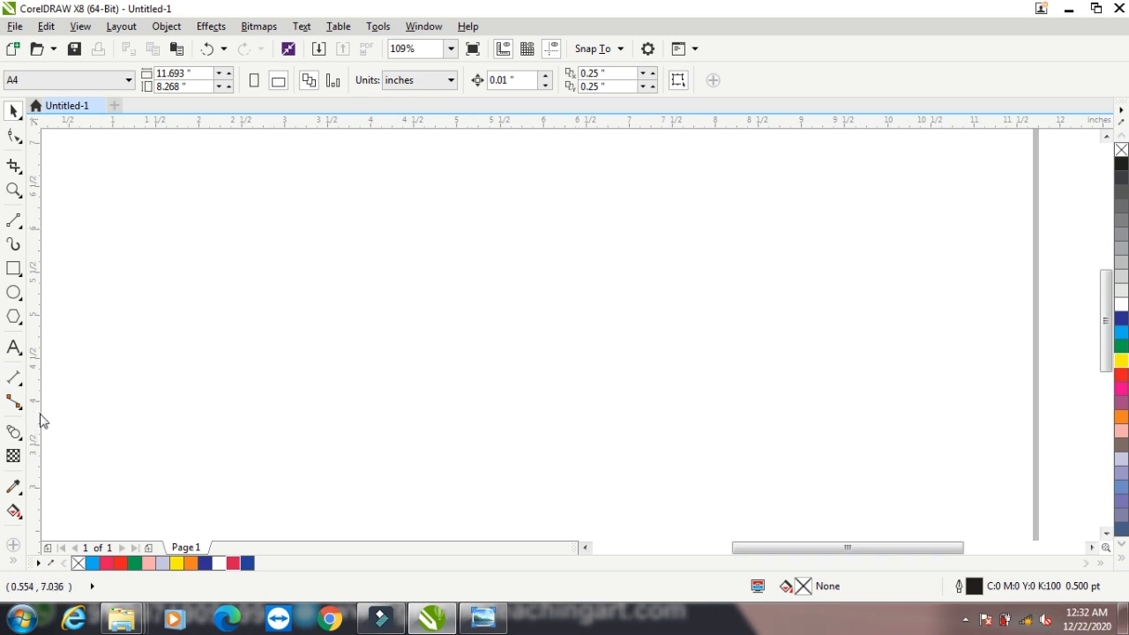
click(19, 296)
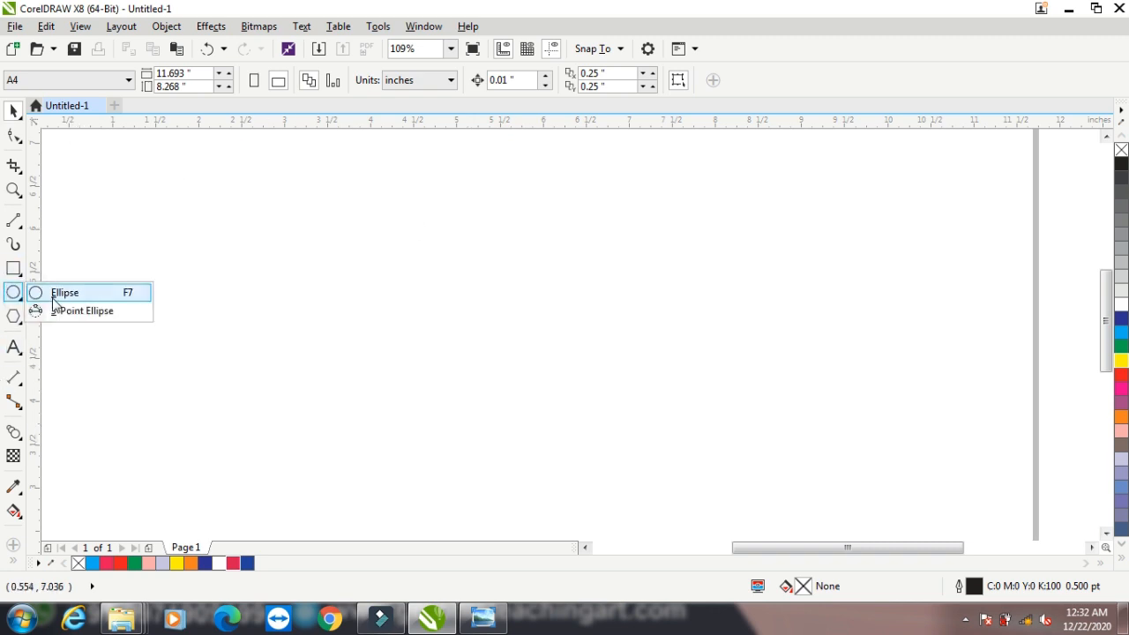
click(68, 292)
drag(125, 186, 168, 230)
click(13, 110)
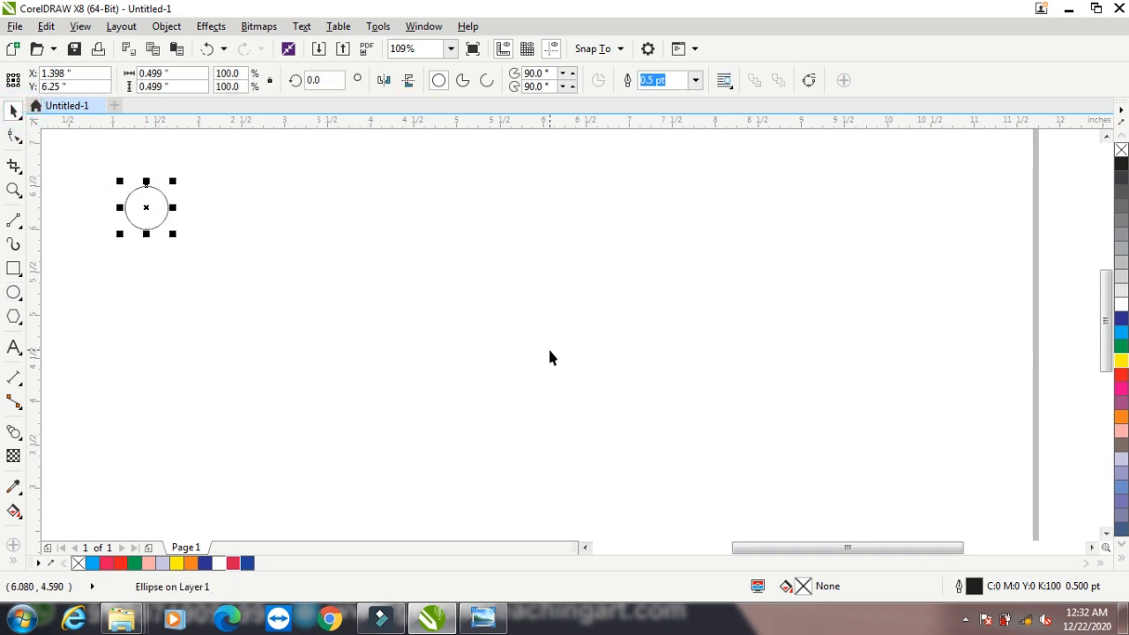
Give the circle a fountain fill from crimson (C21 M100 Y62 K10) to dark red and remove its outline.
key(F11)
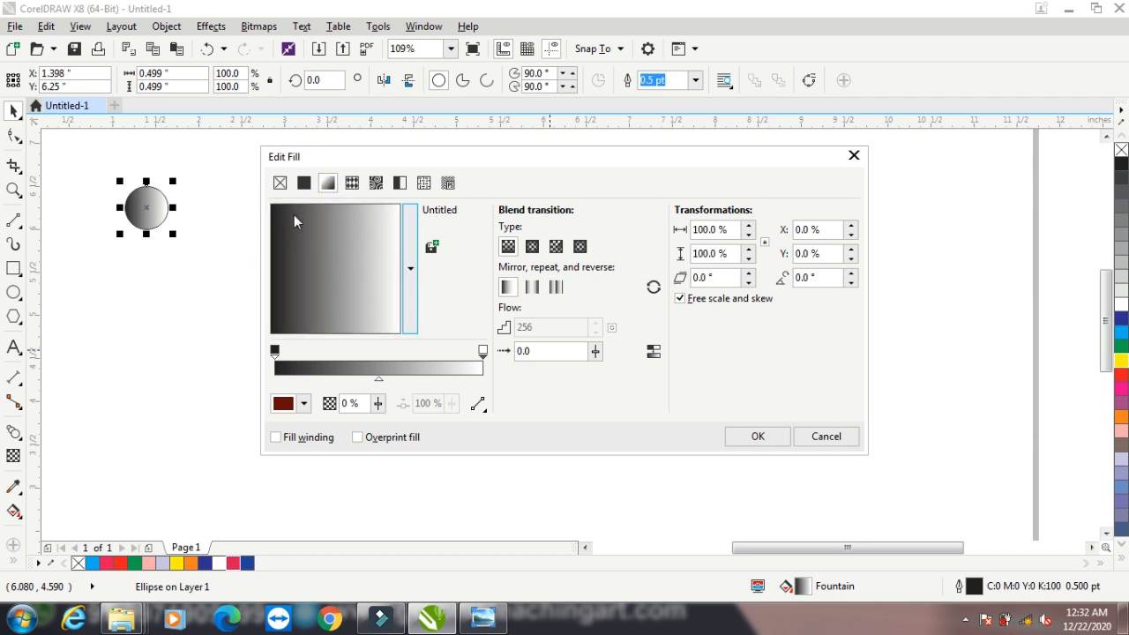
click(275, 351)
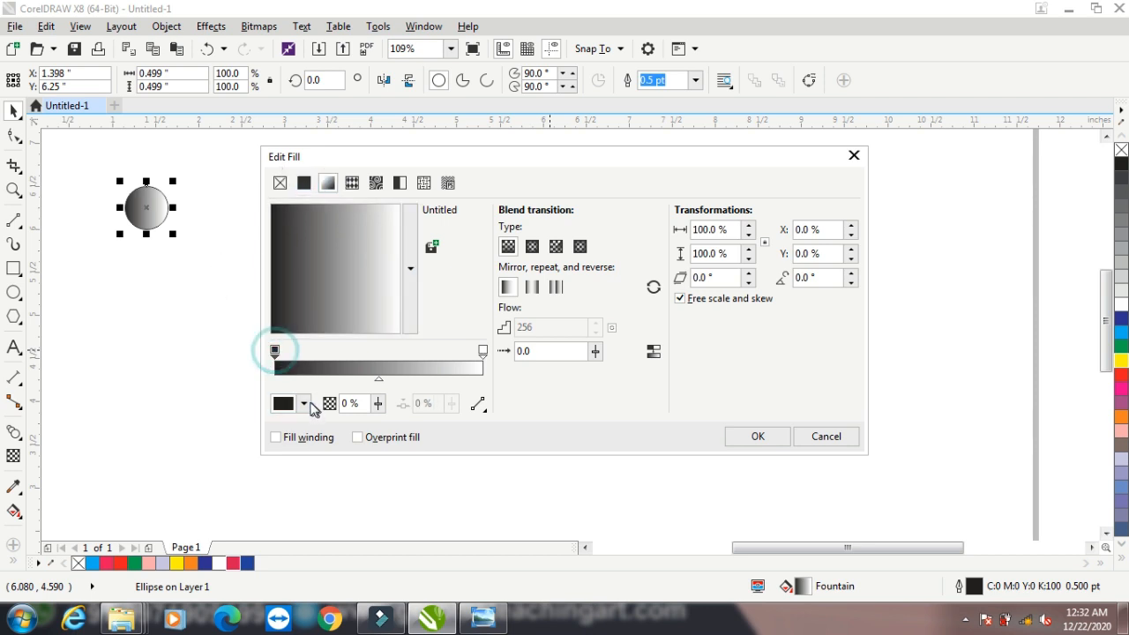
click(303, 403)
click(361, 290)
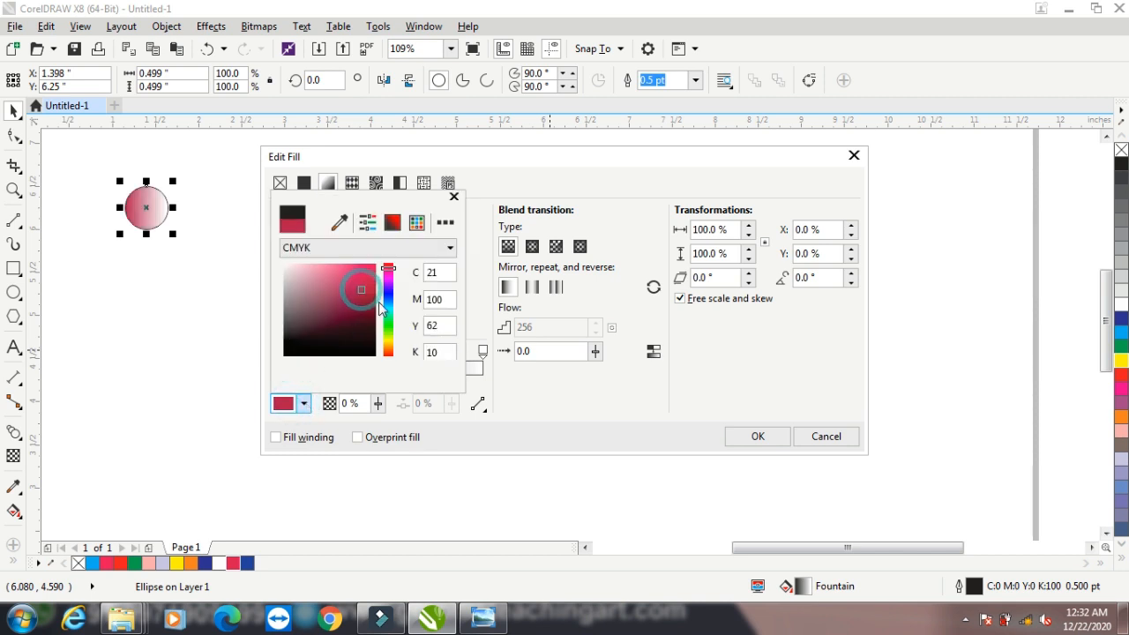
click(557, 409)
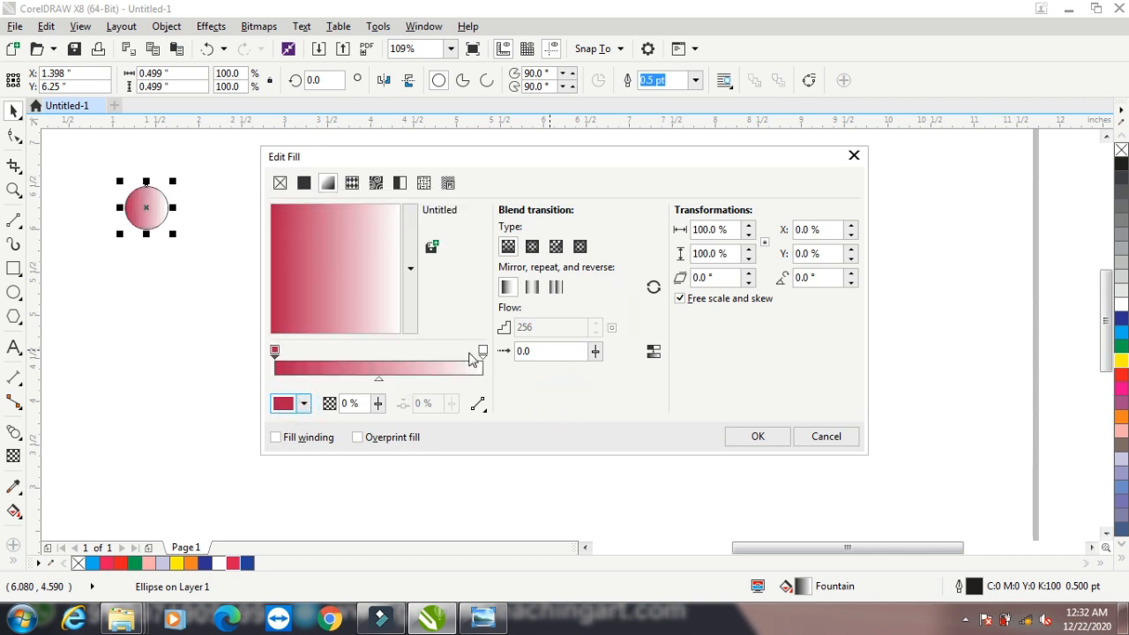
click(482, 351)
click(303, 404)
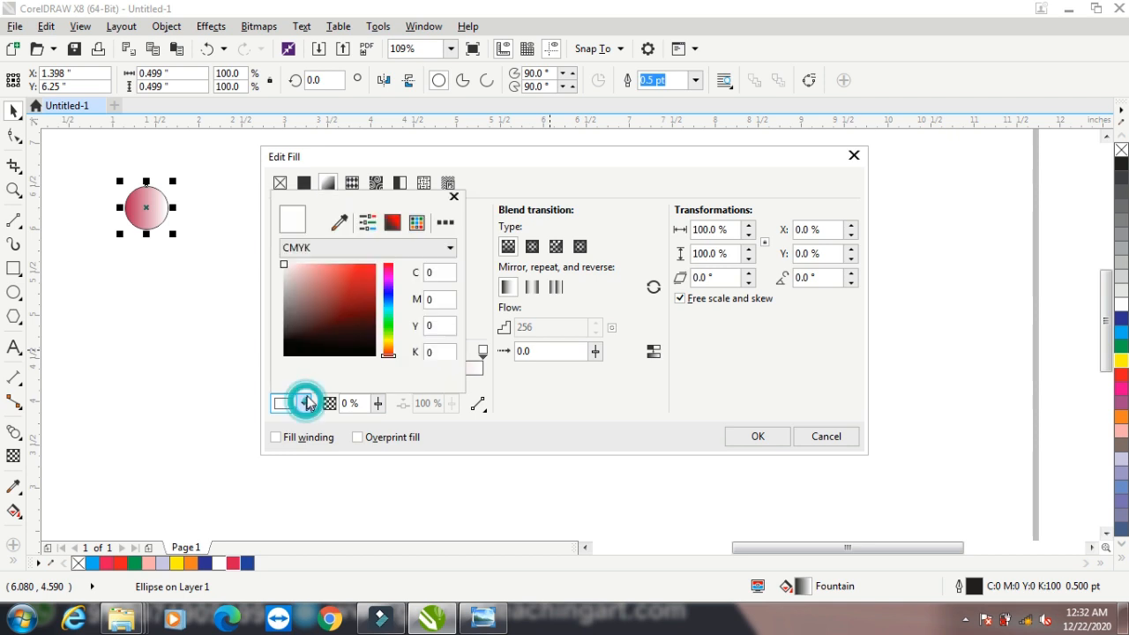
click(365, 306)
click(563, 411)
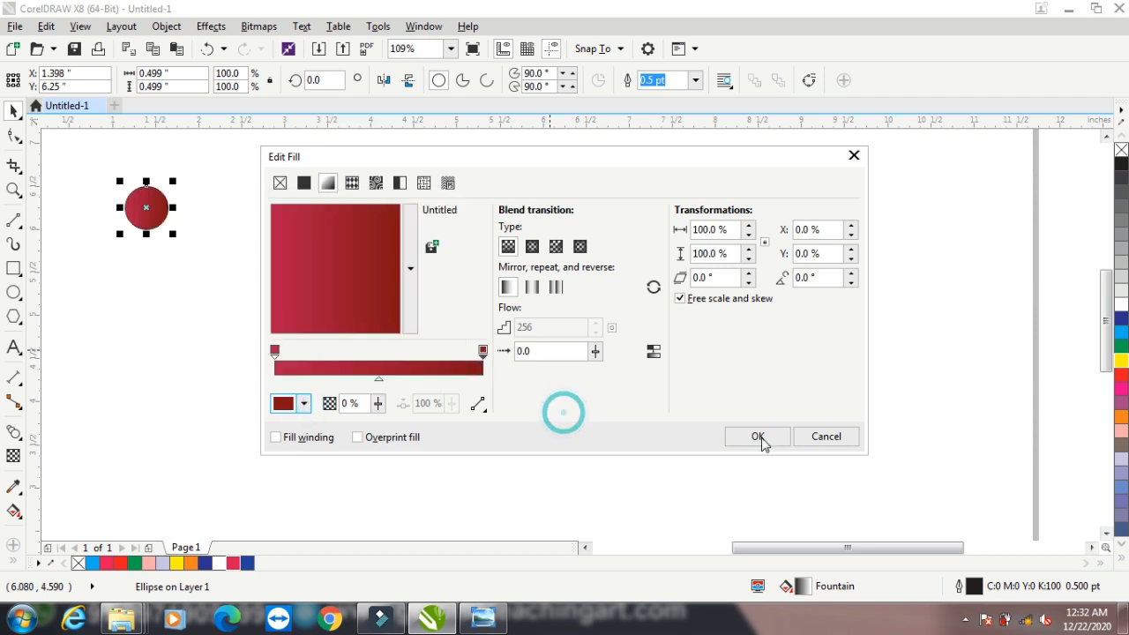
click(758, 436)
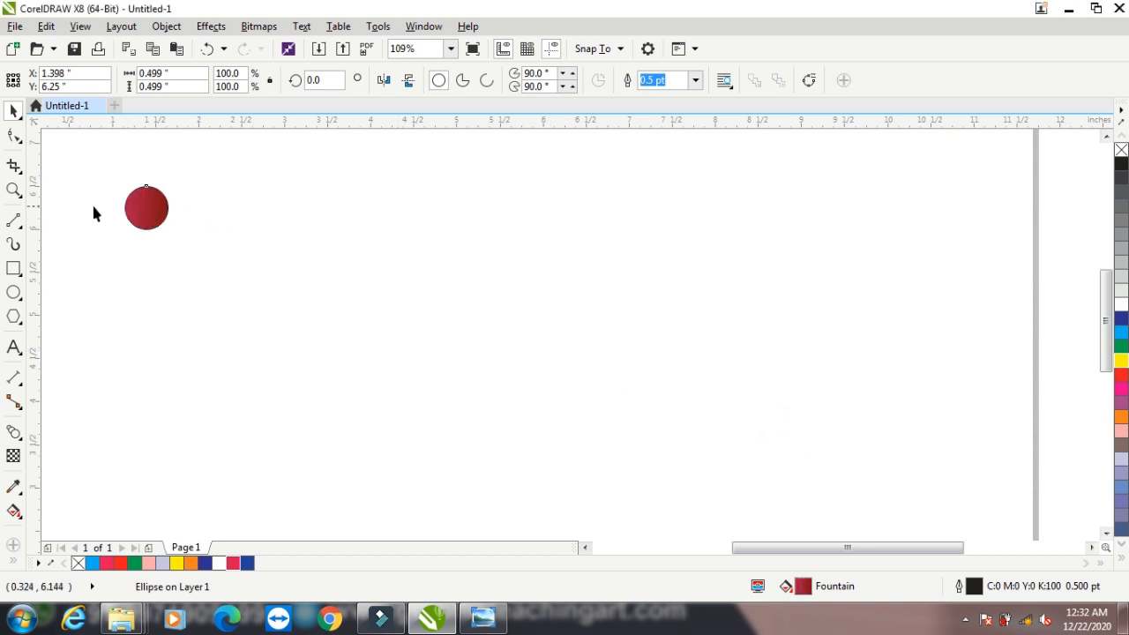
click(145, 209)
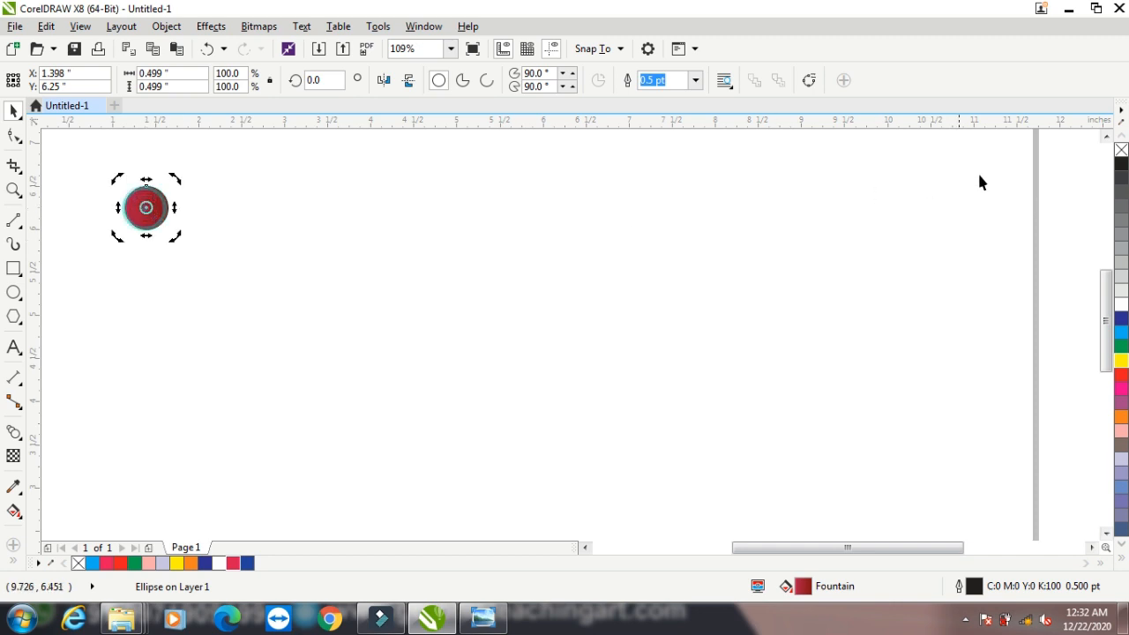
right_click(1121, 150)
Place a smaller copy of the circle far to its right at the same height and blend the large circle into it in 20 steps.
mouse_move(145, 207)
mouse_down()
mouse_move(588, 214)
mouse_move(664, 228)
mouse_move(689, 252)
mouse_move(678, 240)
mouse_up()
mouse_move(83, 159)
mouse_down()
mouse_move(156, 232)
mouse_move(749, 329)
mouse_up()
key(c)
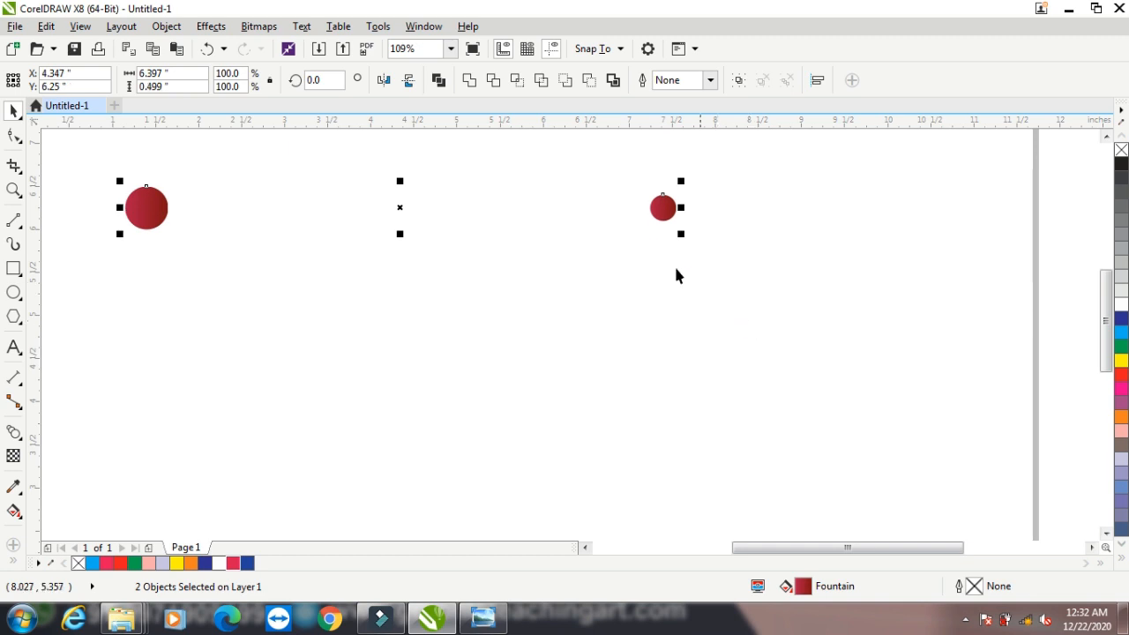
click(14, 432)
drag(158, 216, 664, 226)
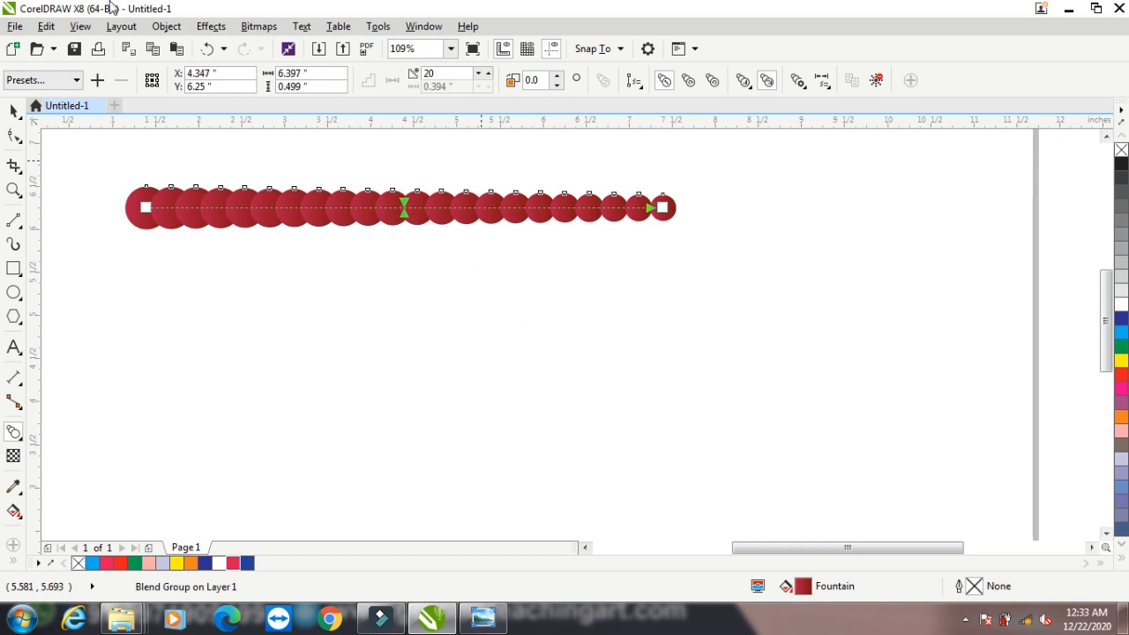
Draw a straight horizontal 2-point line about 7.1 inches long below the blended circles.
click(15, 221)
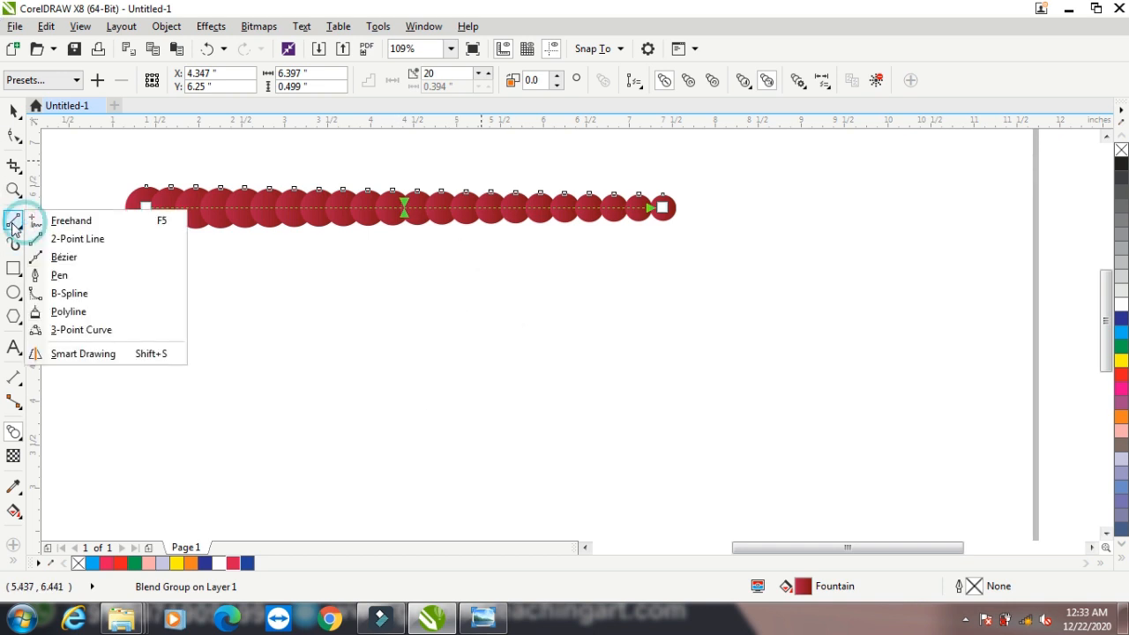
click(58, 240)
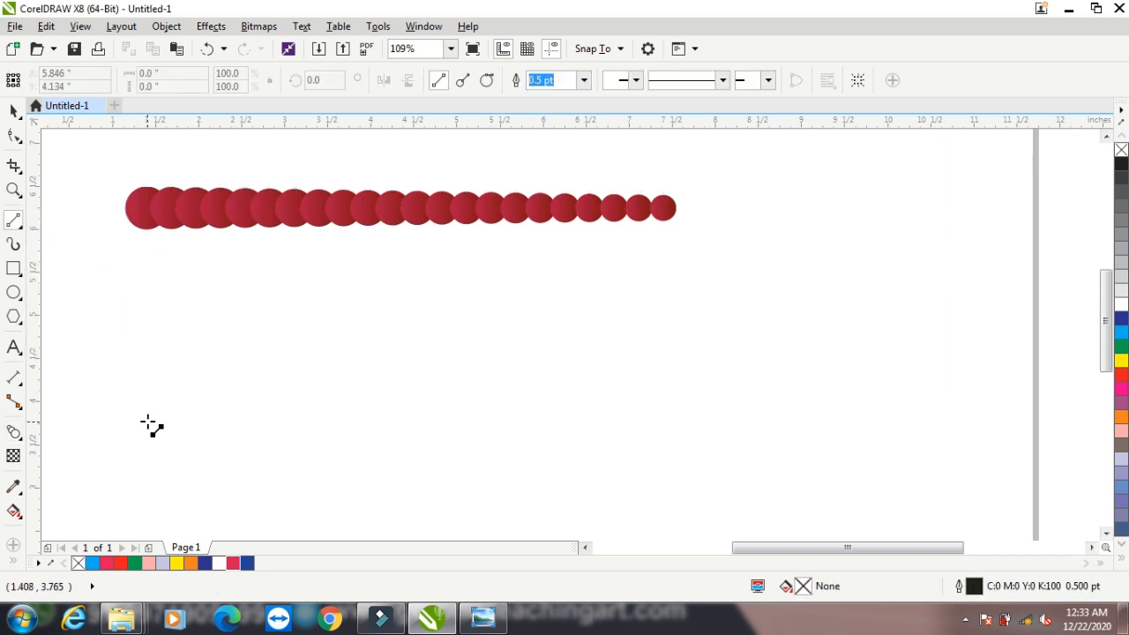
drag(134, 393, 756, 390)
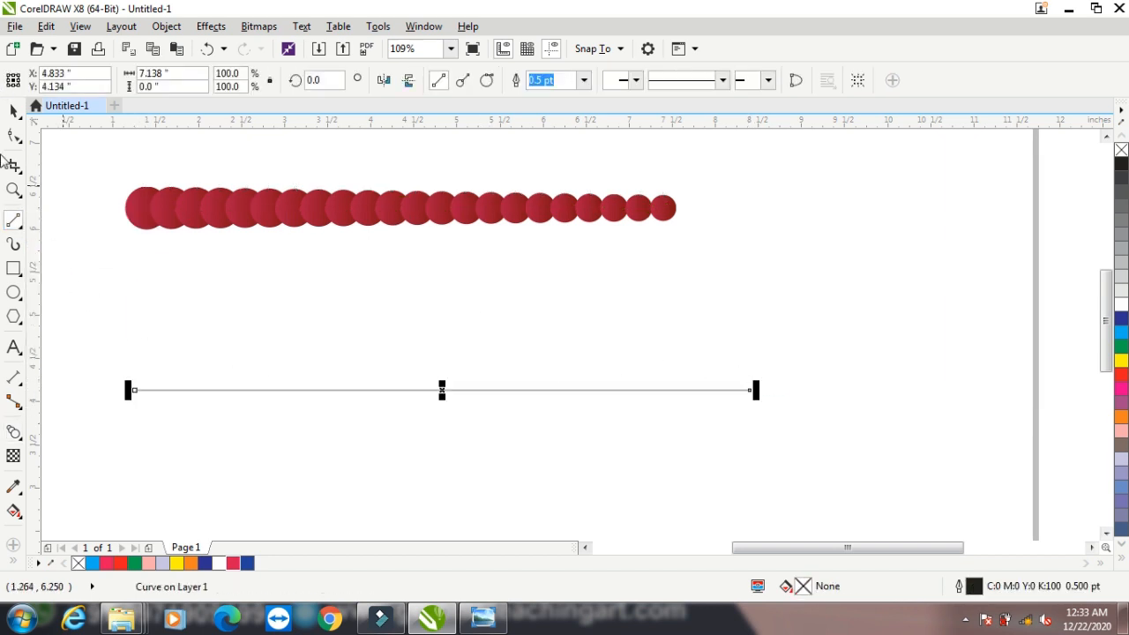
Convert the line to a curve and bend its left half down and right half up into a wave about 0.69 inches high.
click(13, 135)
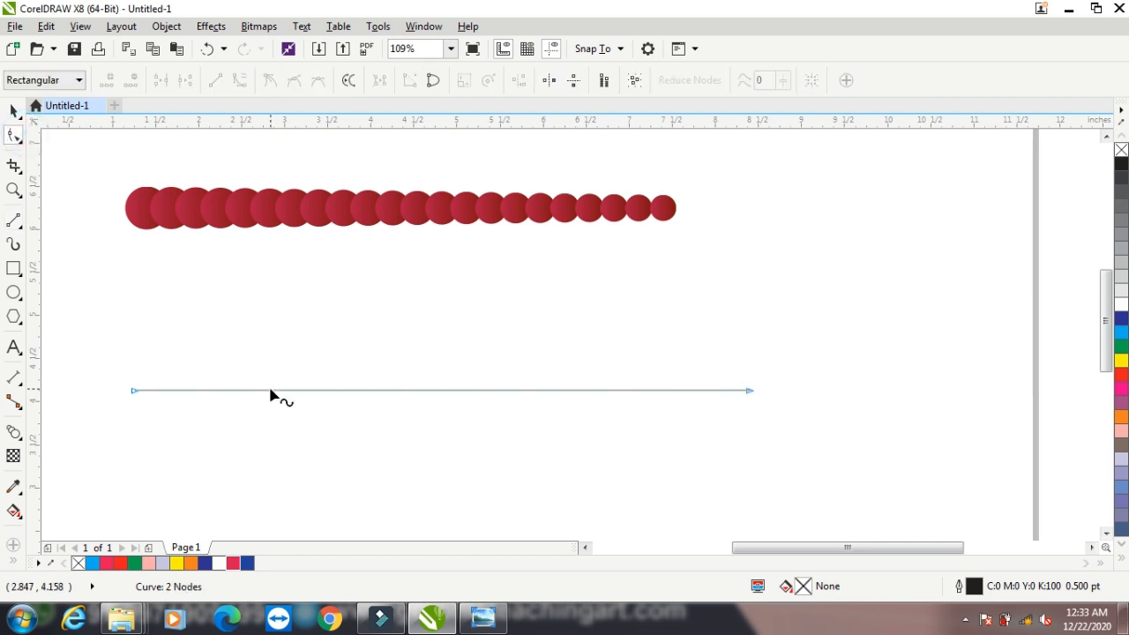
right_click(271, 394)
click(320, 167)
drag(336, 392, 336, 505)
drag(547, 393, 550, 303)
click(12, 111)
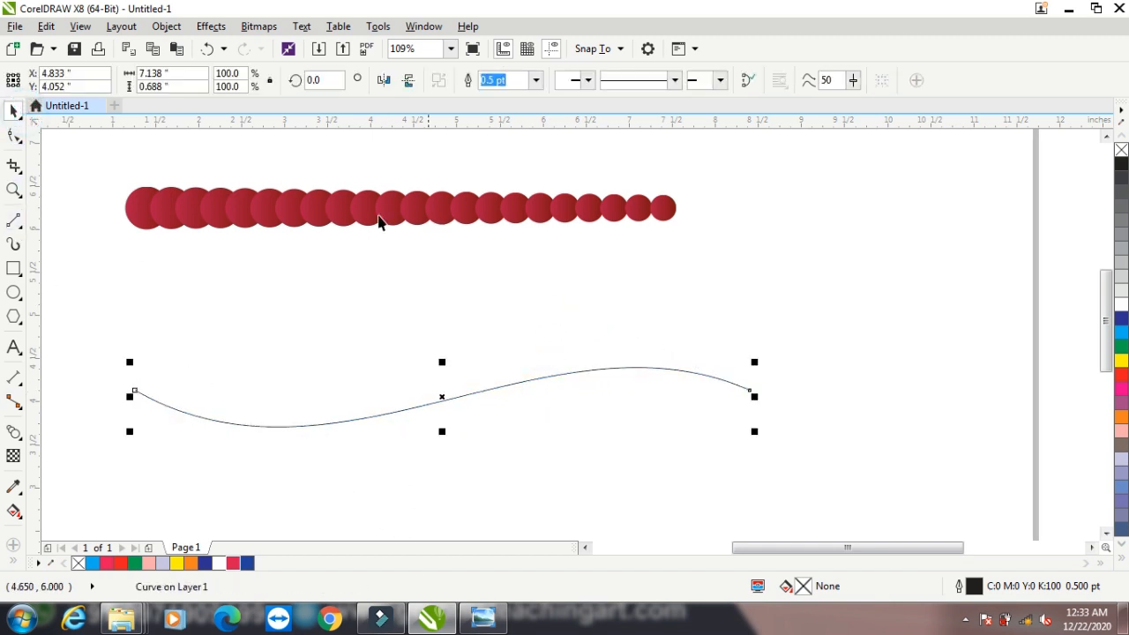
Fit the circle blend to the wavy curve as its new path.
click(353, 219)
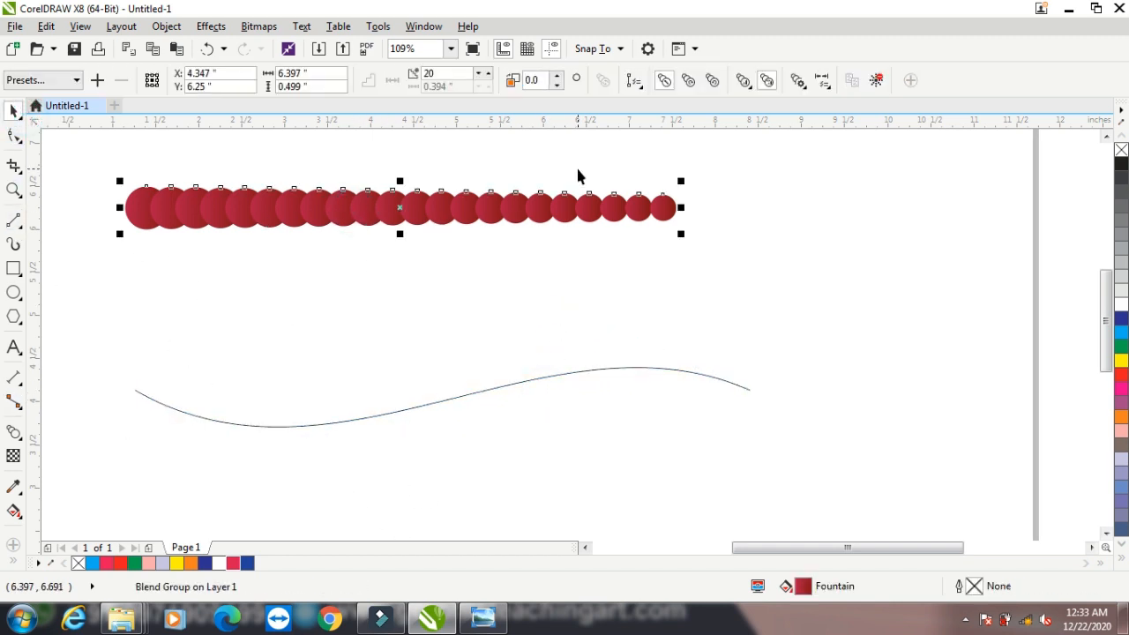
click(633, 81)
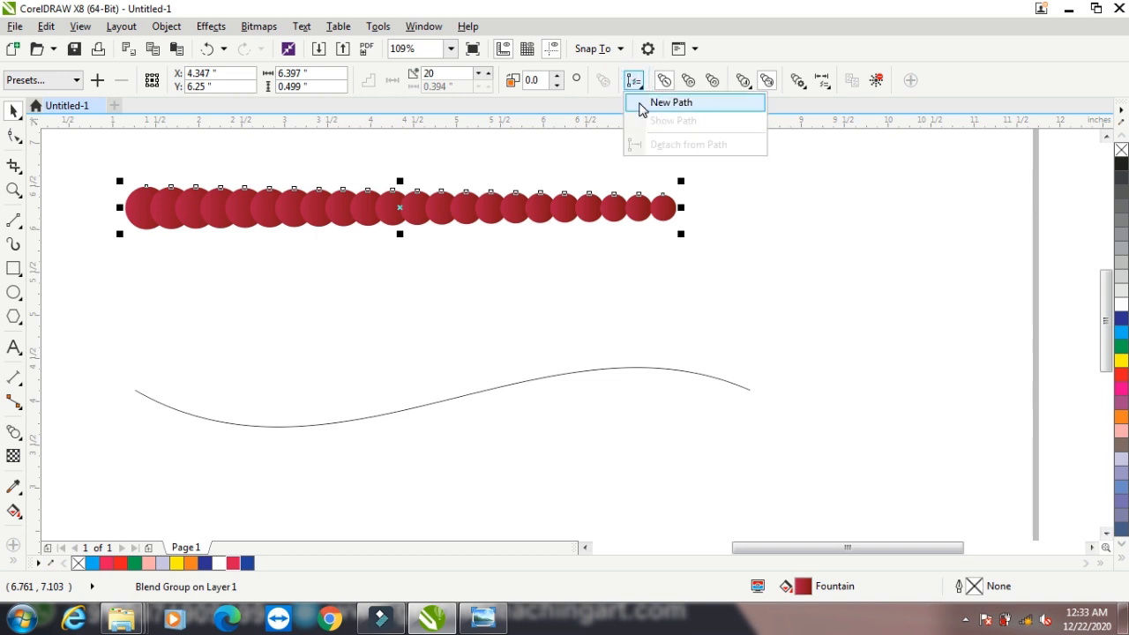
click(667, 107)
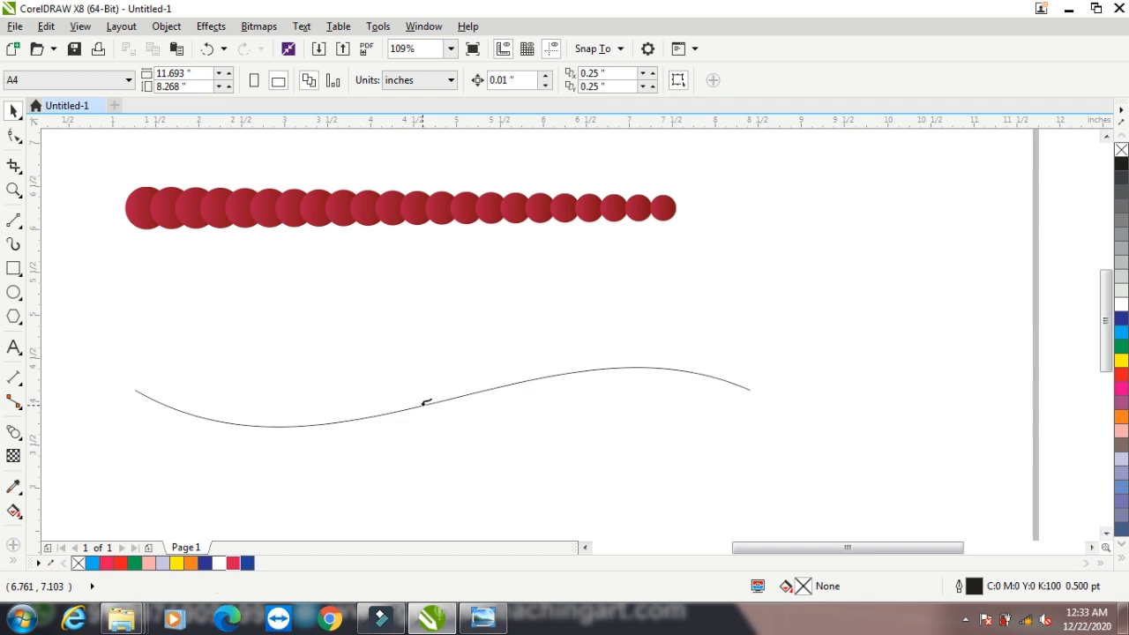
click(425, 402)
click(236, 277)
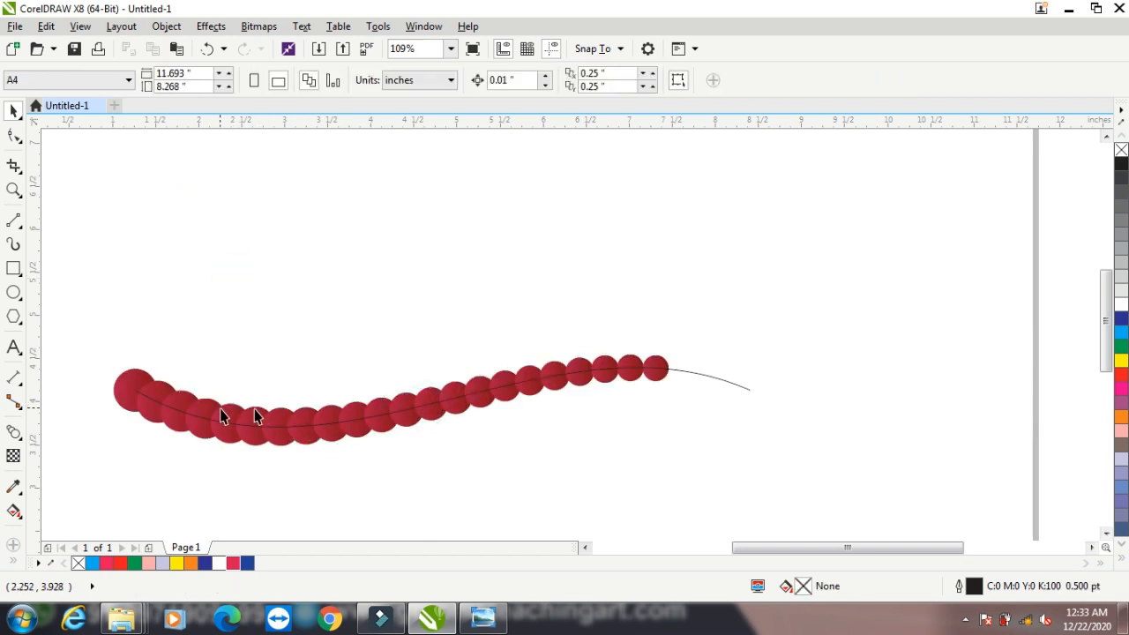
Move the blend's small end circle along the path to the curve's right end.
click(660, 386)
click(658, 374)
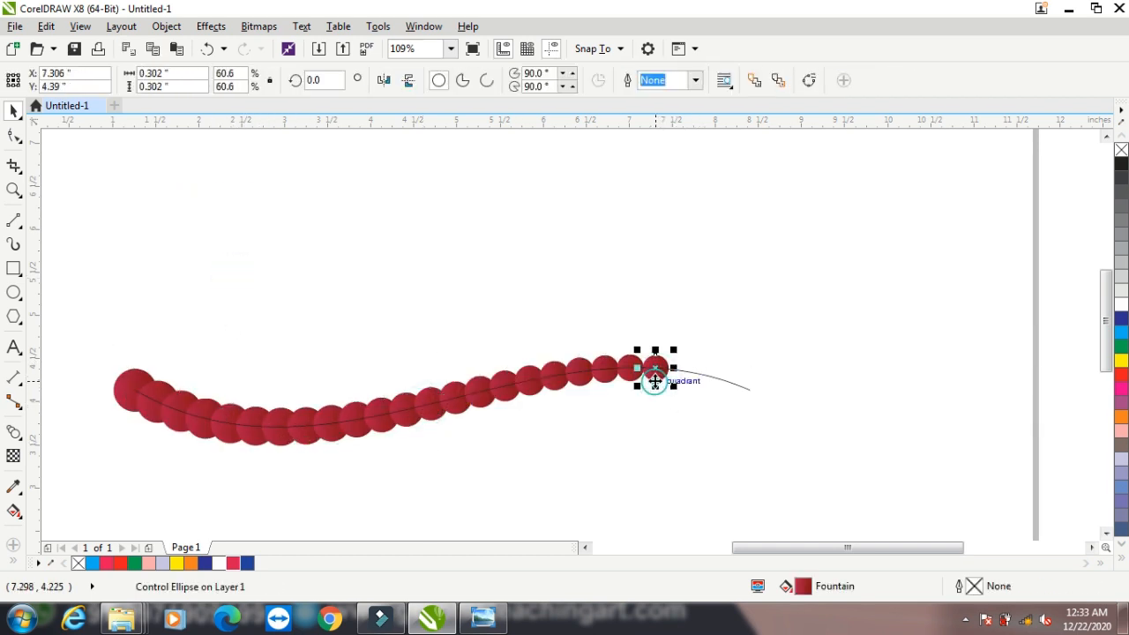
drag(657, 370, 751, 378)
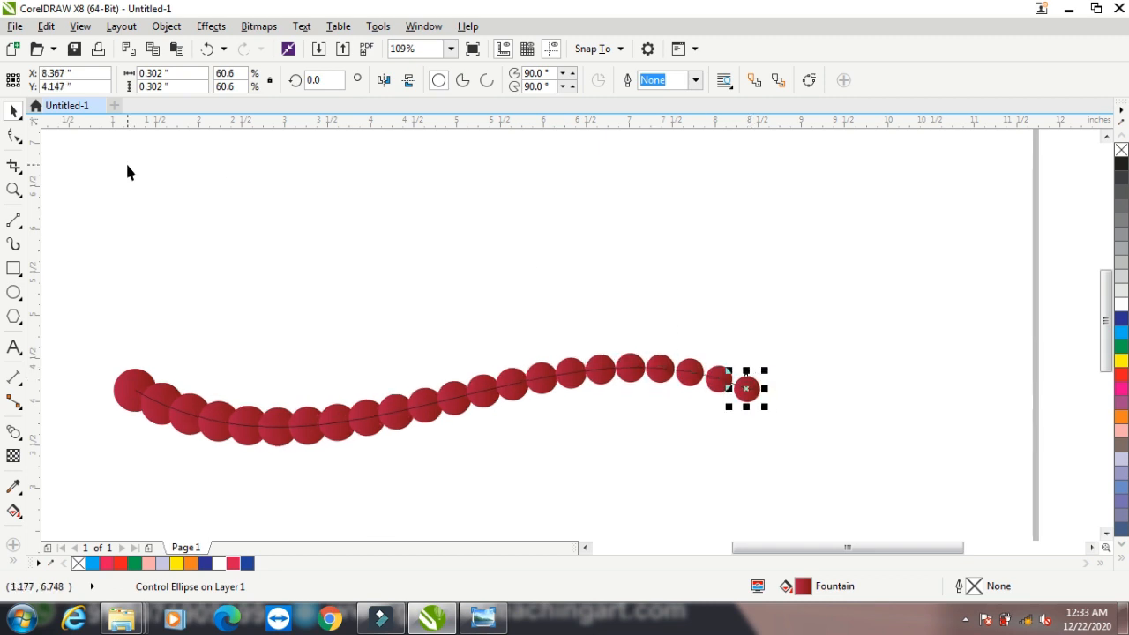
Select the whole blend on the path and set its number of blend steps to 10.
click(463, 392)
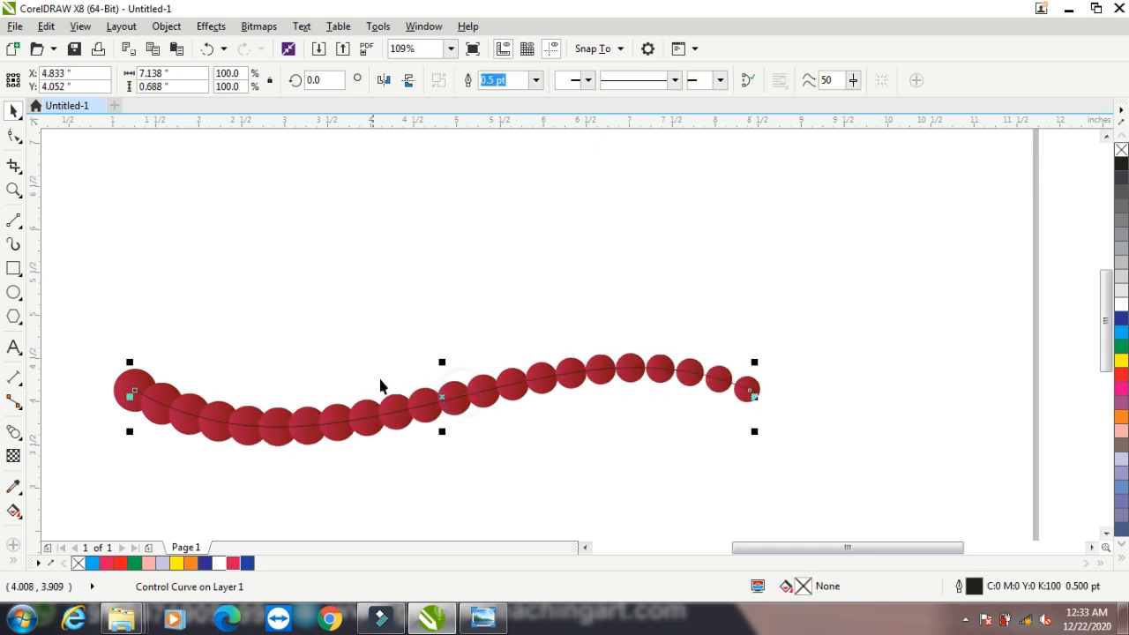
click(426, 354)
click(448, 394)
click(377, 431)
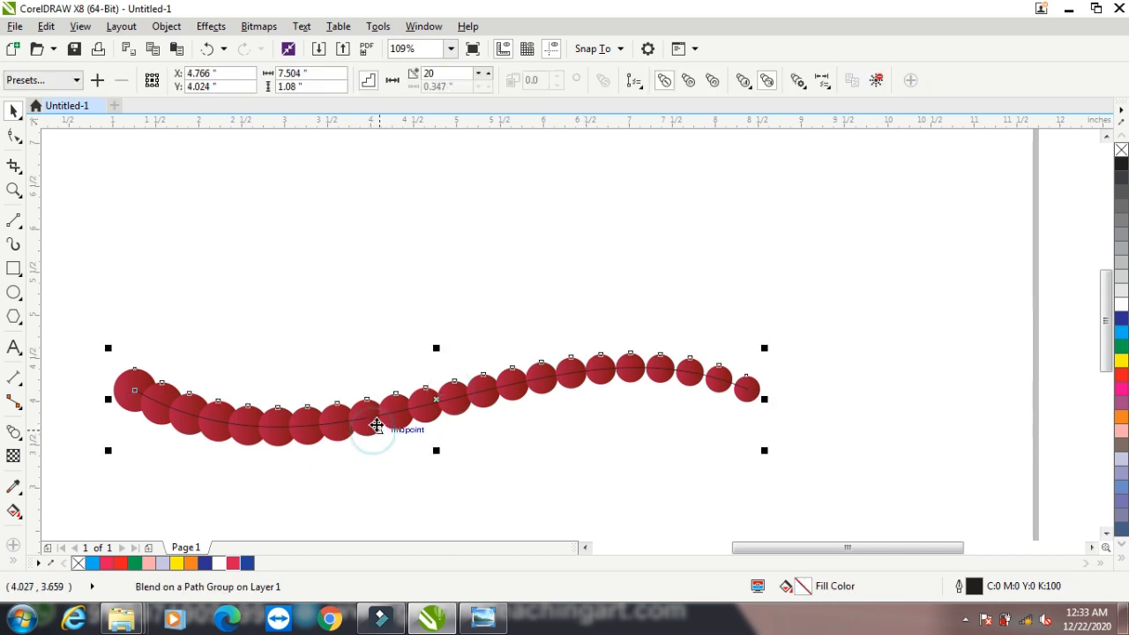
click(430, 73)
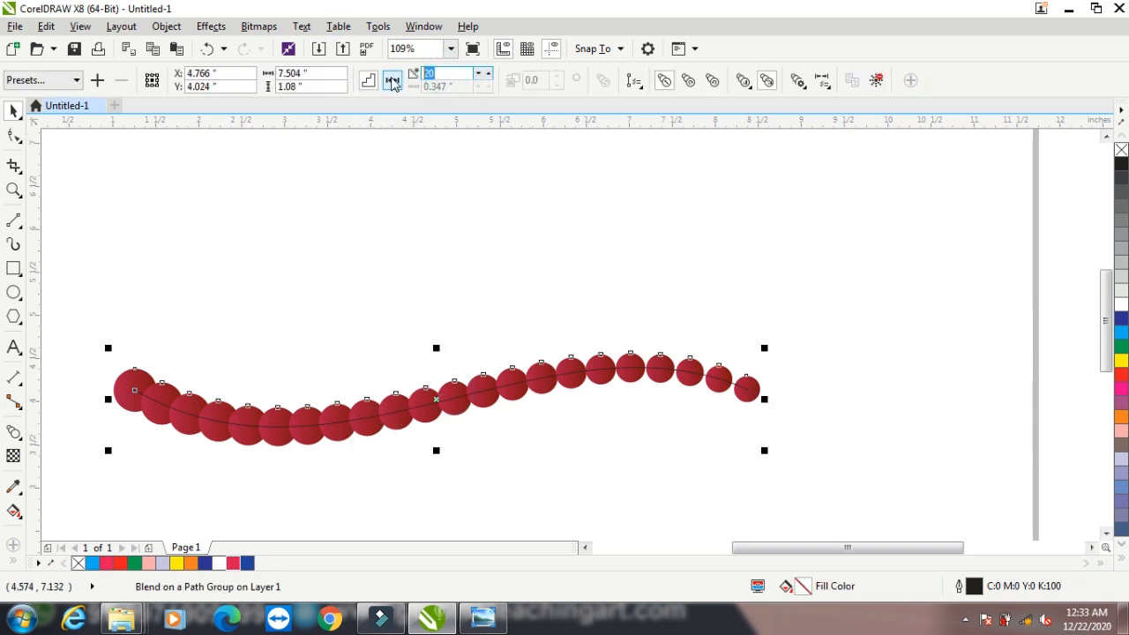
text(1)
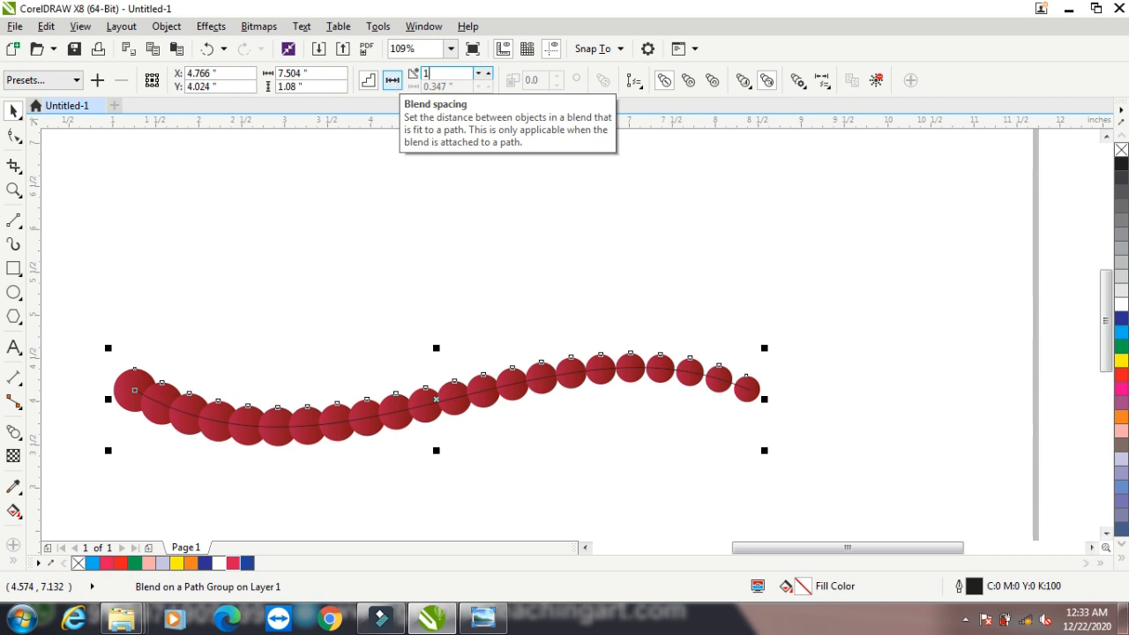
key(Return)
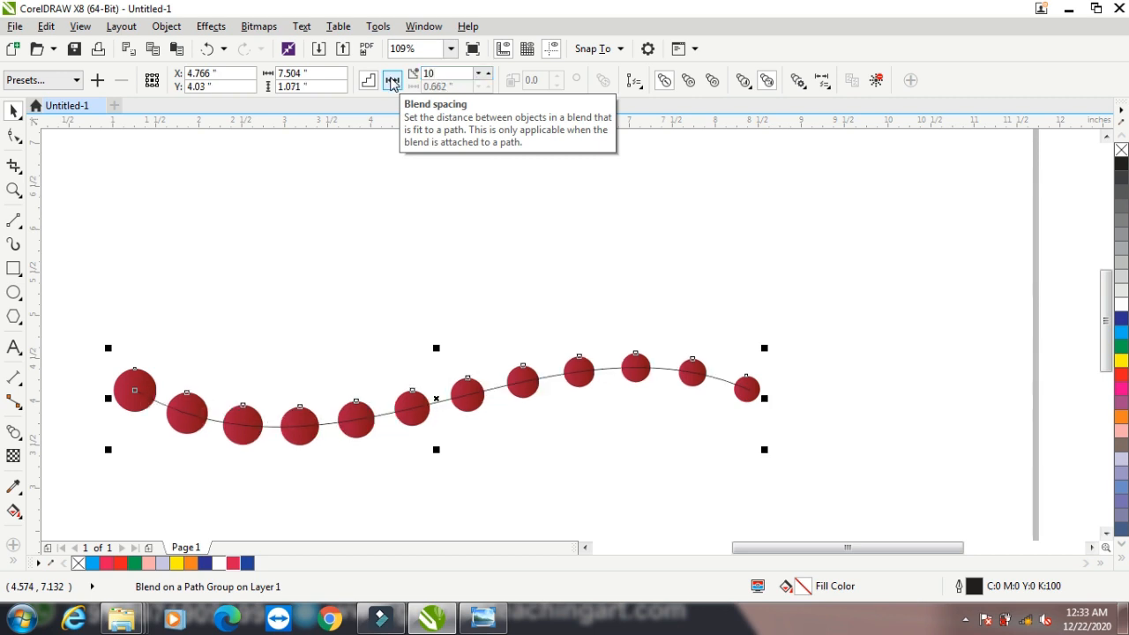
click(366, 276)
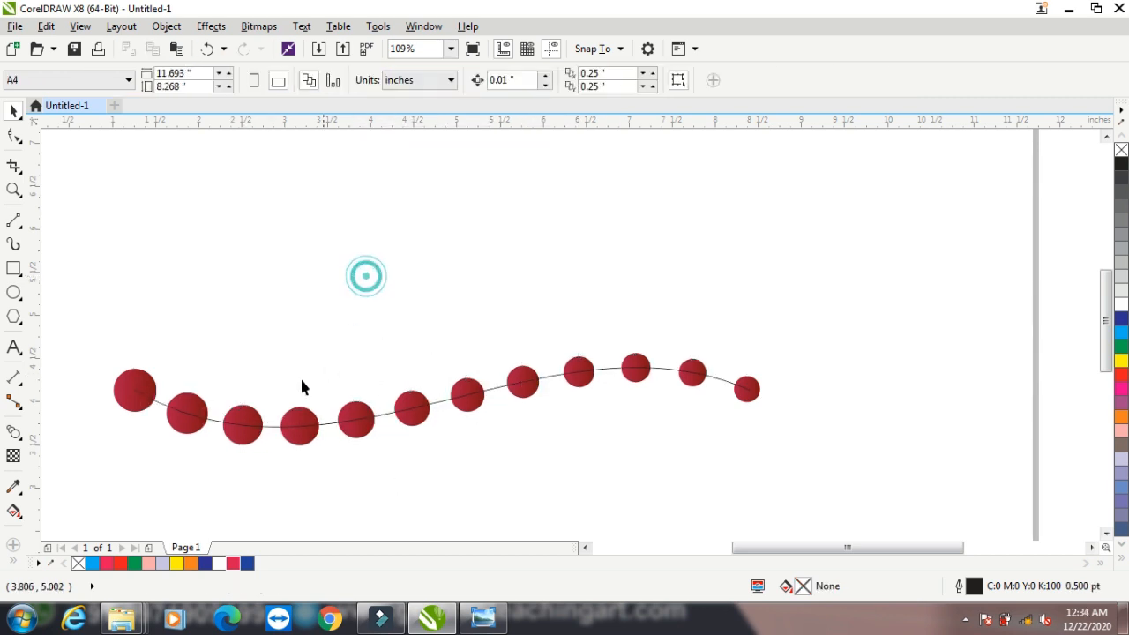
Remove the outline of the wavy path curve beneath the circles and minimise the application window.
click(155, 381)
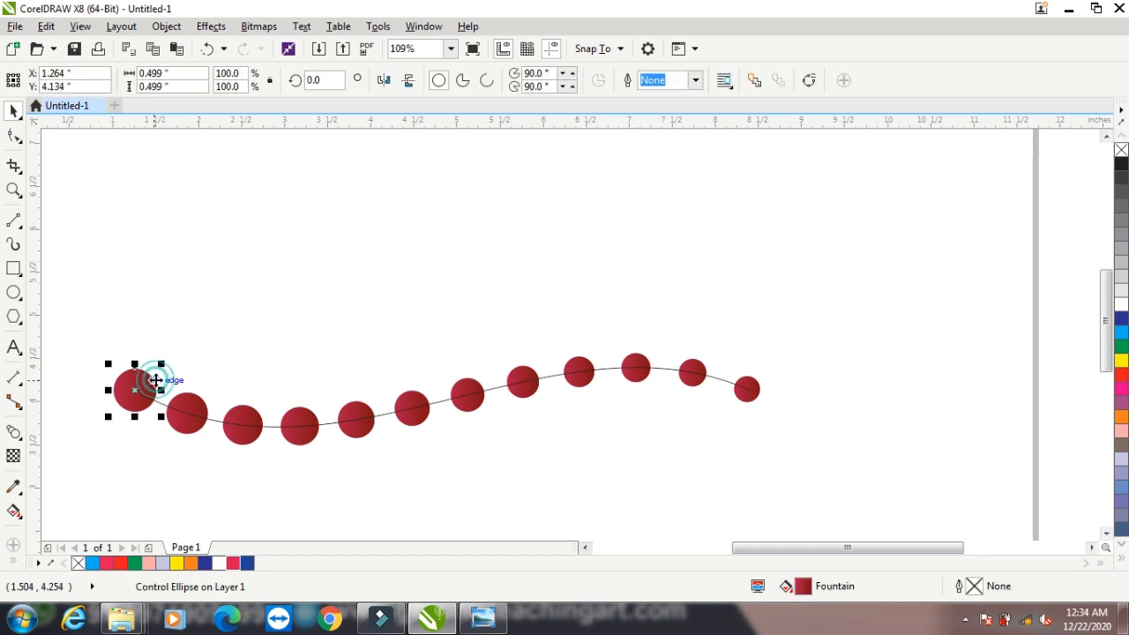
click(538, 384)
right_click(1122, 150)
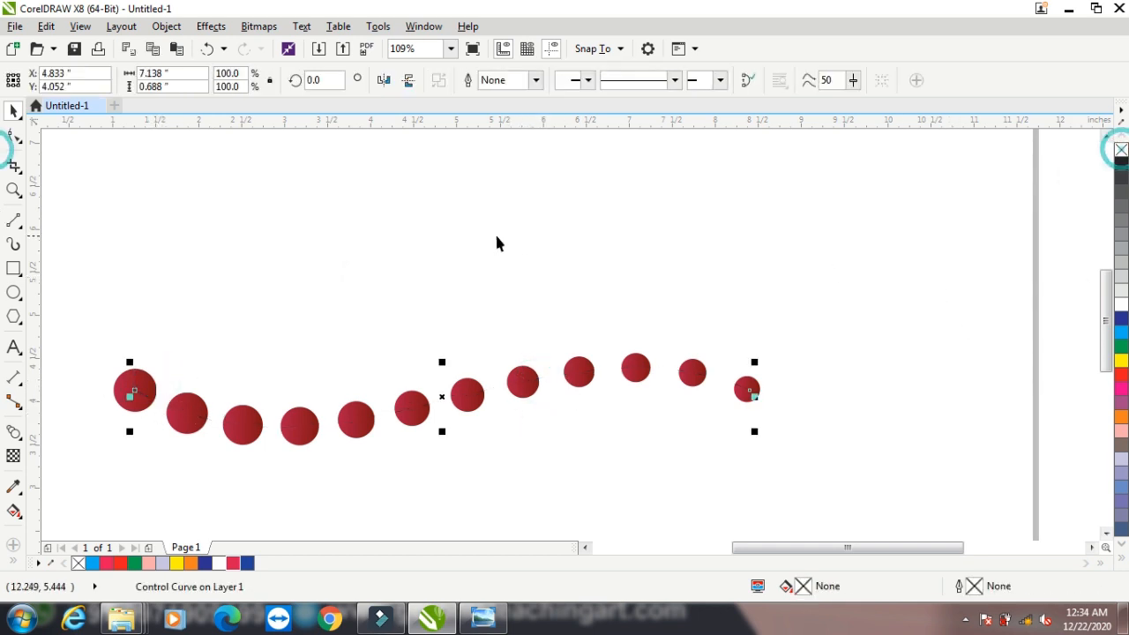
click(492, 235)
scroll(451, 348, down, 2)
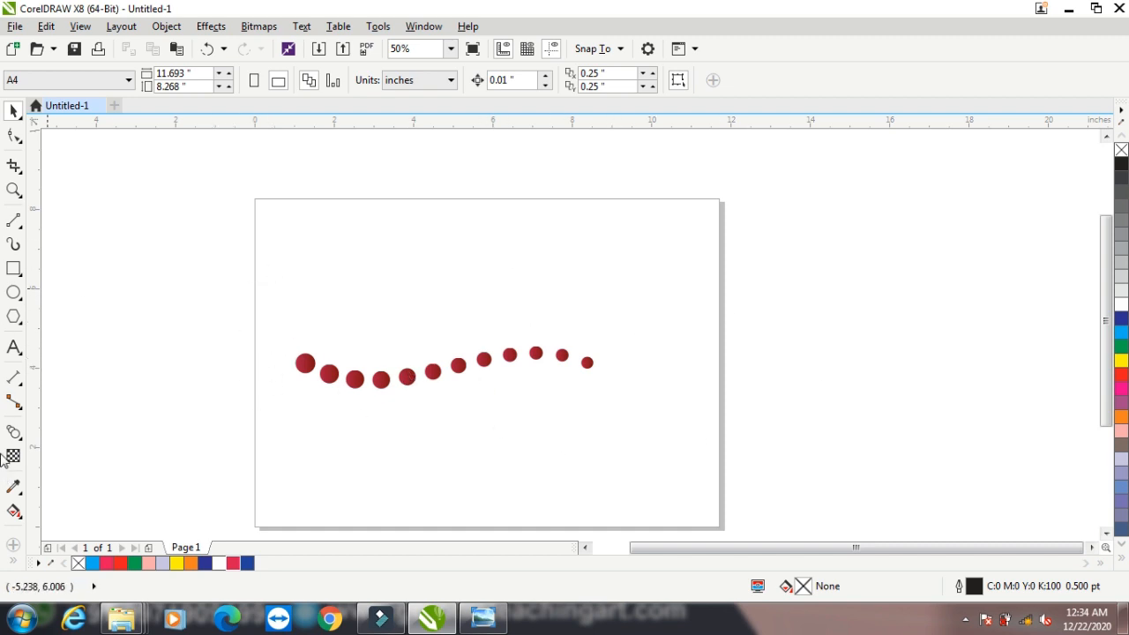
click(1070, 9)
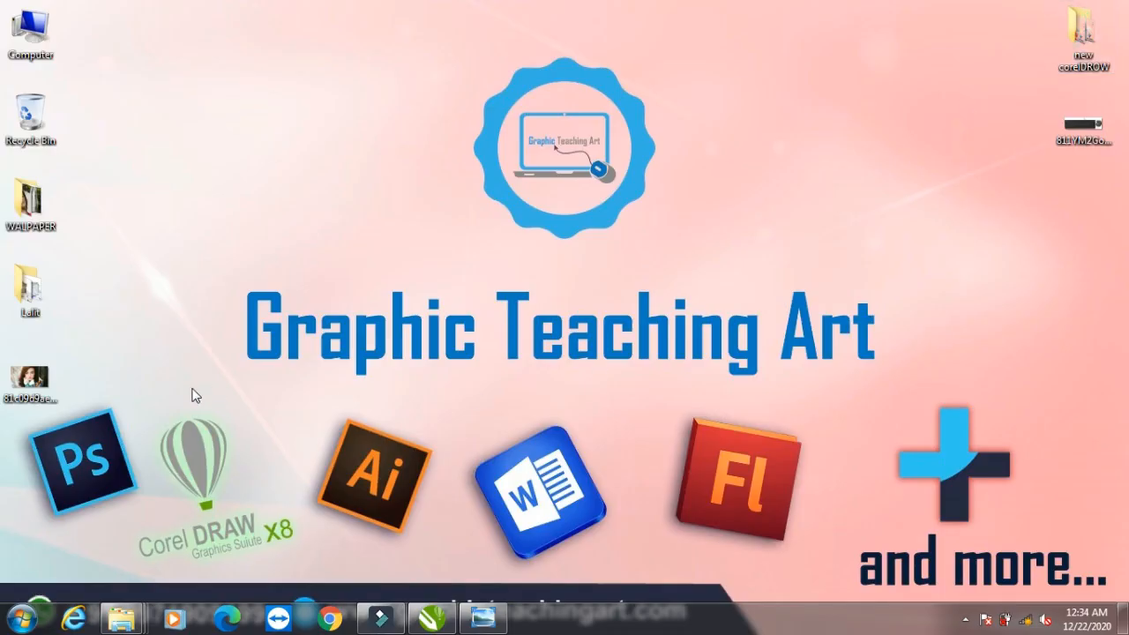